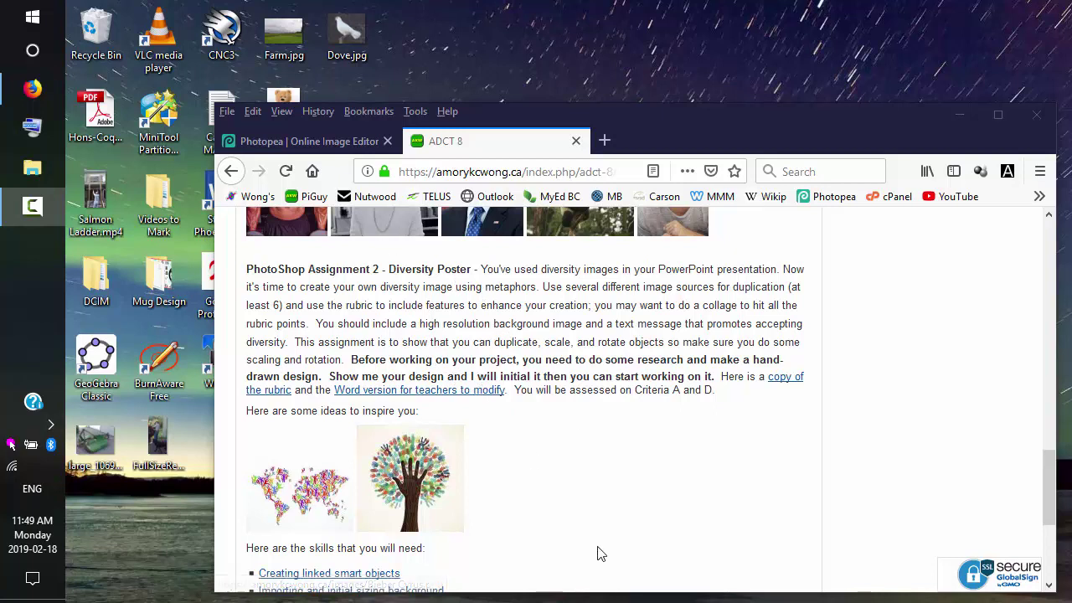
Switch to Photopea and open Farm.jpg from the desktop as a new document.
left_click(347, 144)
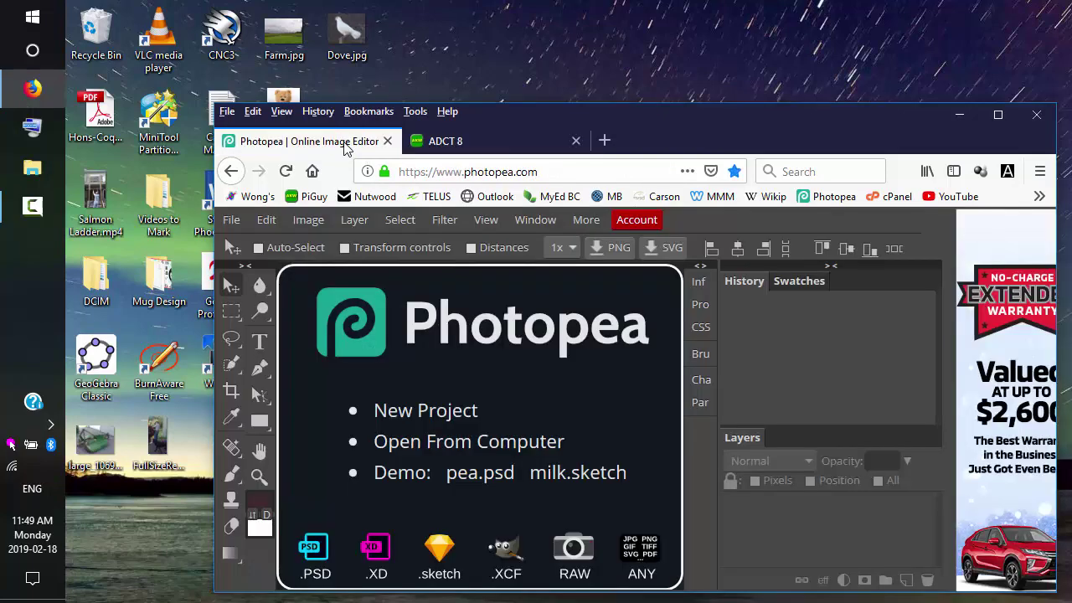
left_click_drag(287, 42, 397, 384)
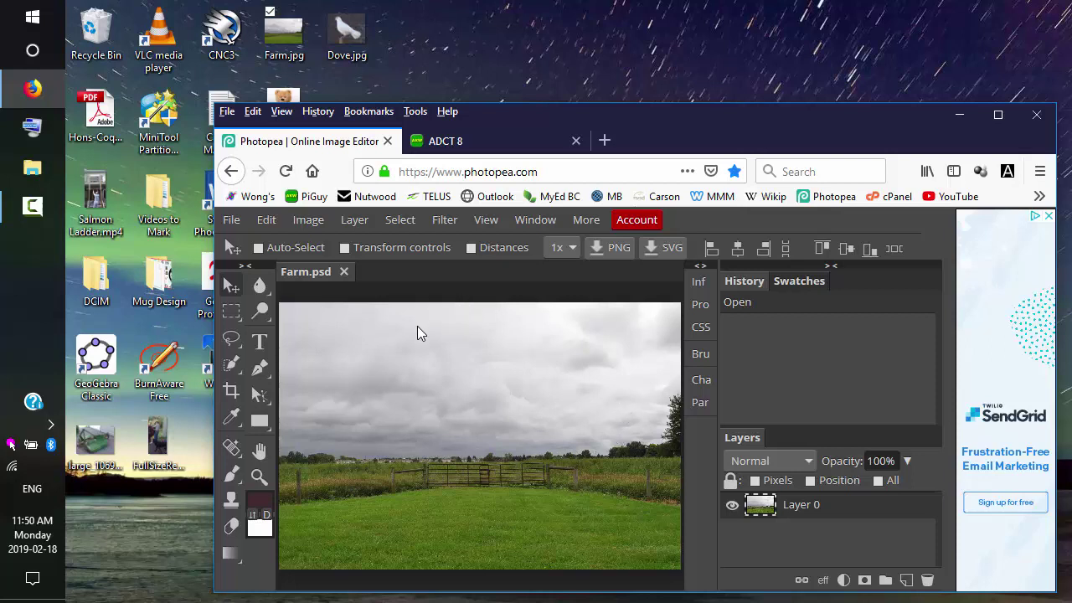
Resize the farm image to a width of 1000 px with the aspect ratio kept.
left_click(309, 220)
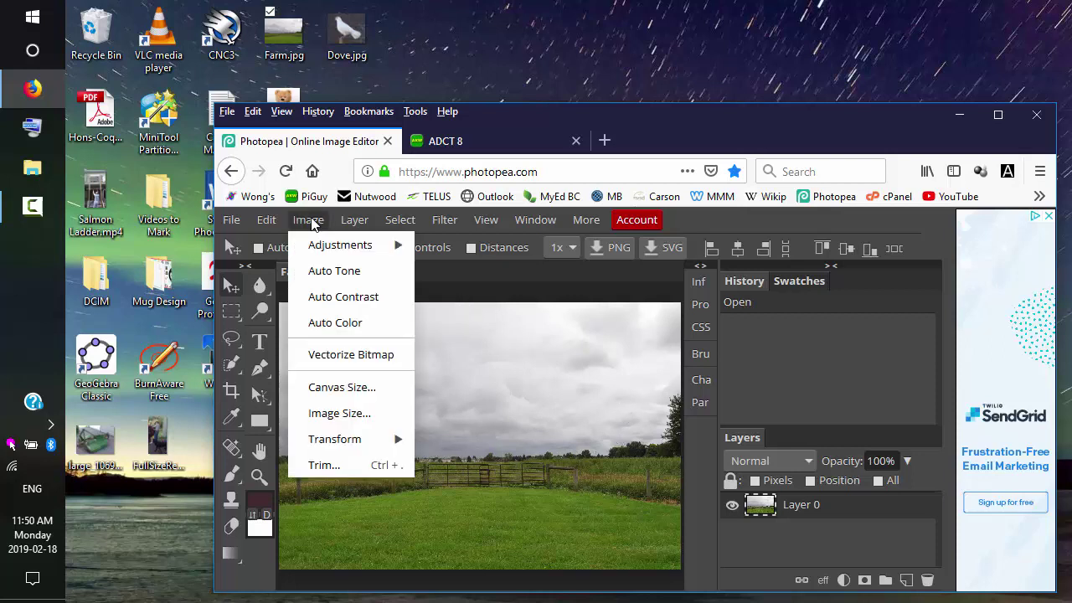
left_click(382, 413)
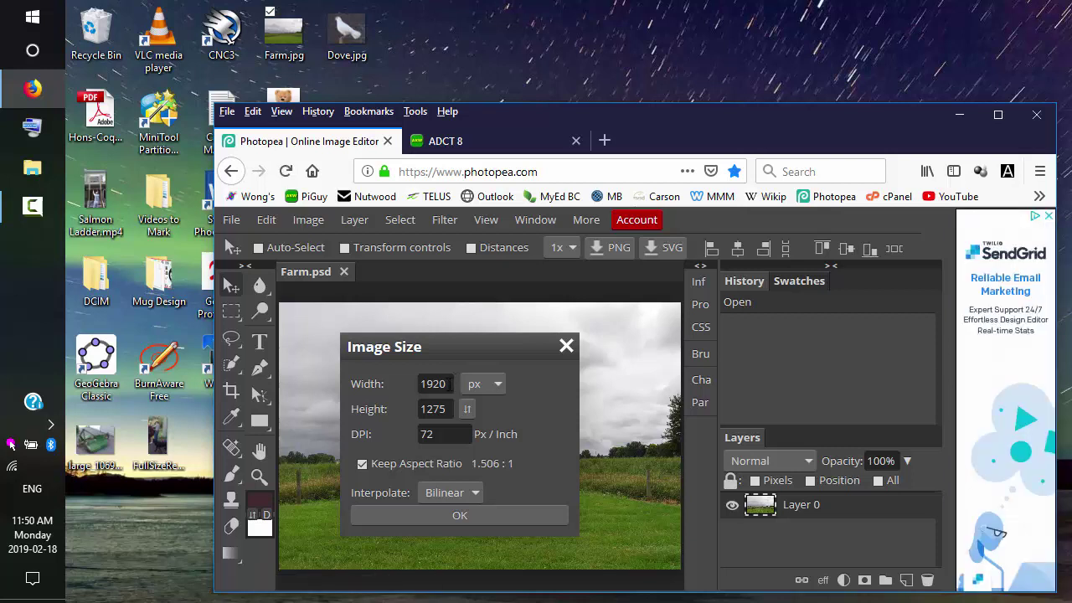
left_click_drag(451, 383, 339, 385)
type("1000")
left_click(457, 515)
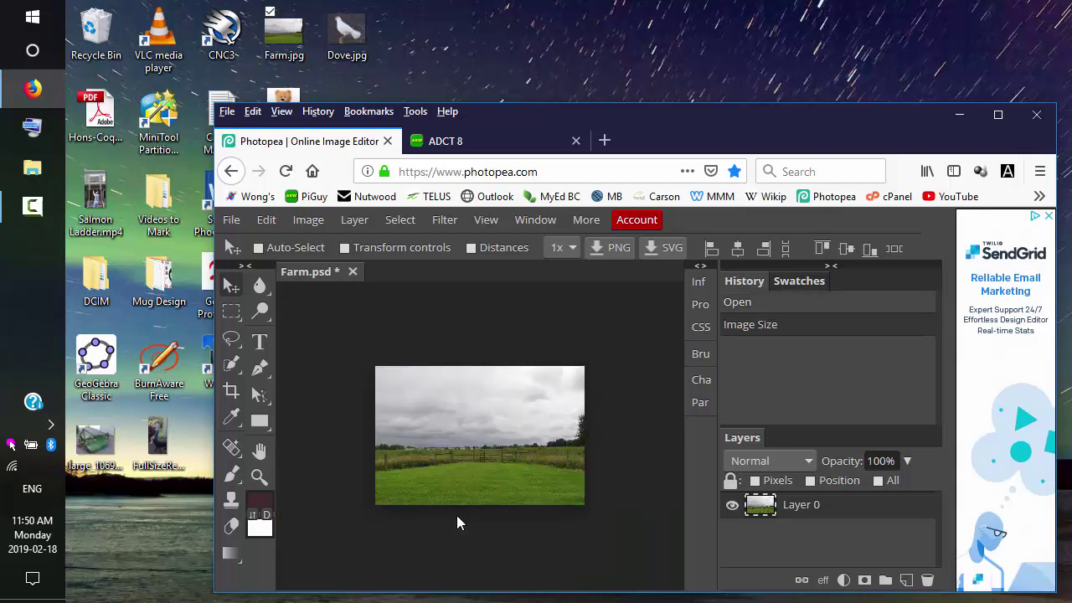
left_click(486, 220)
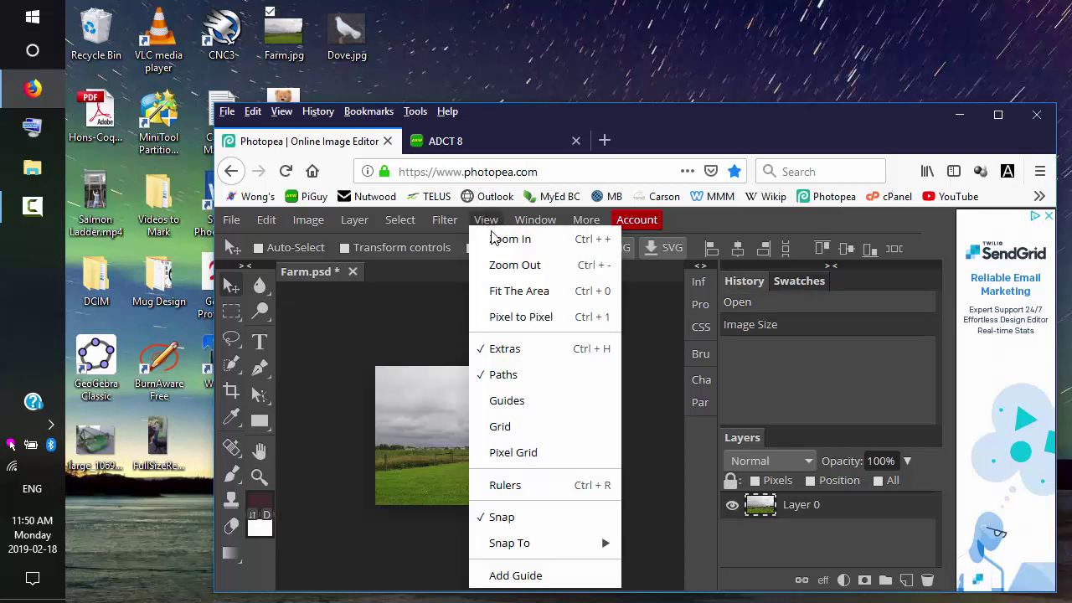
left_click(505, 316)
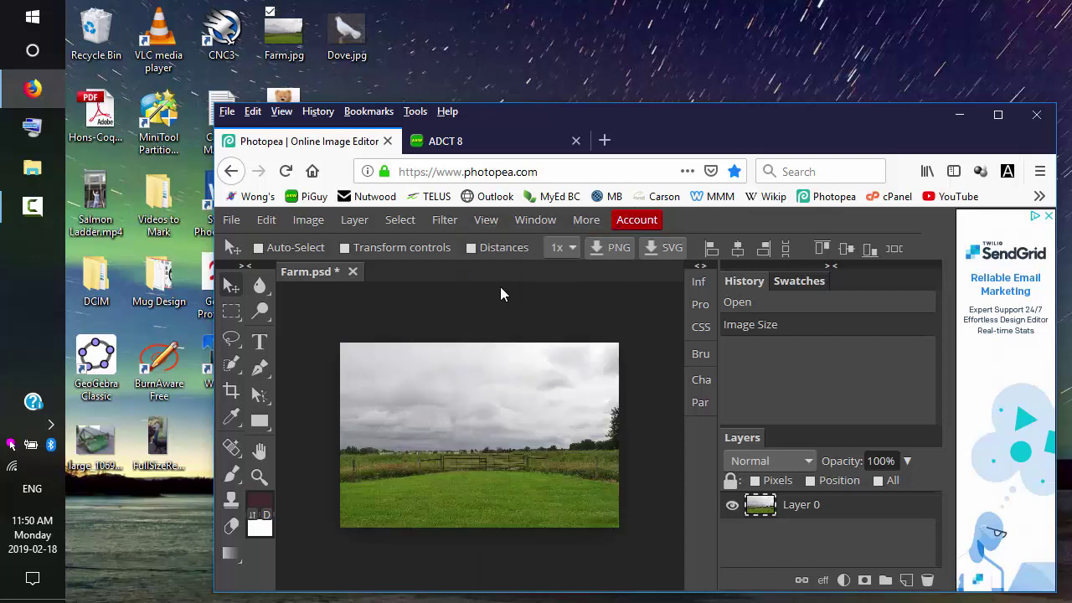
left_click(486, 220)
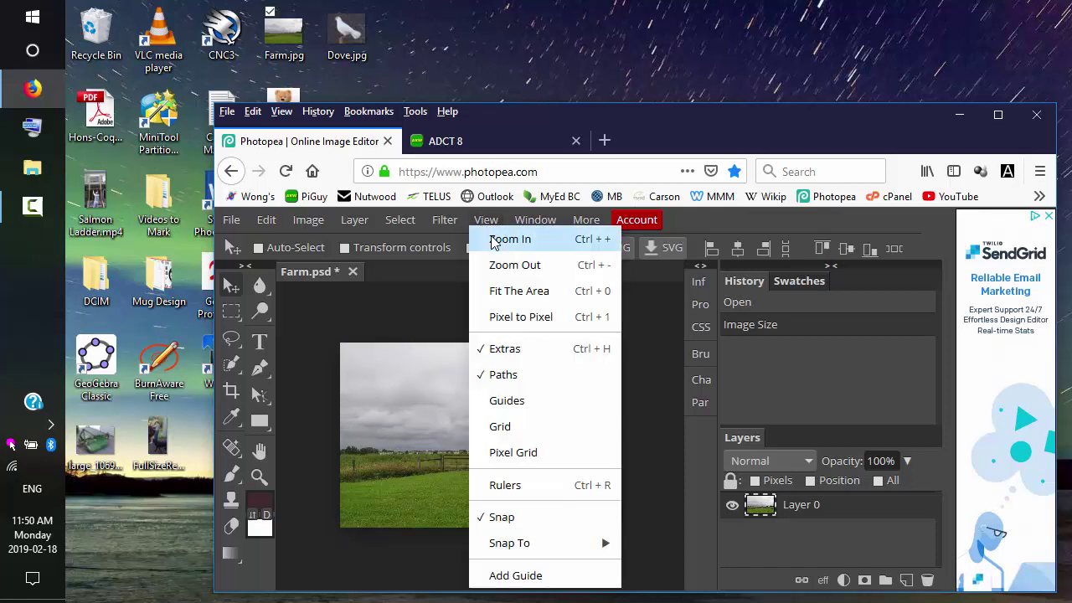
left_click(493, 237)
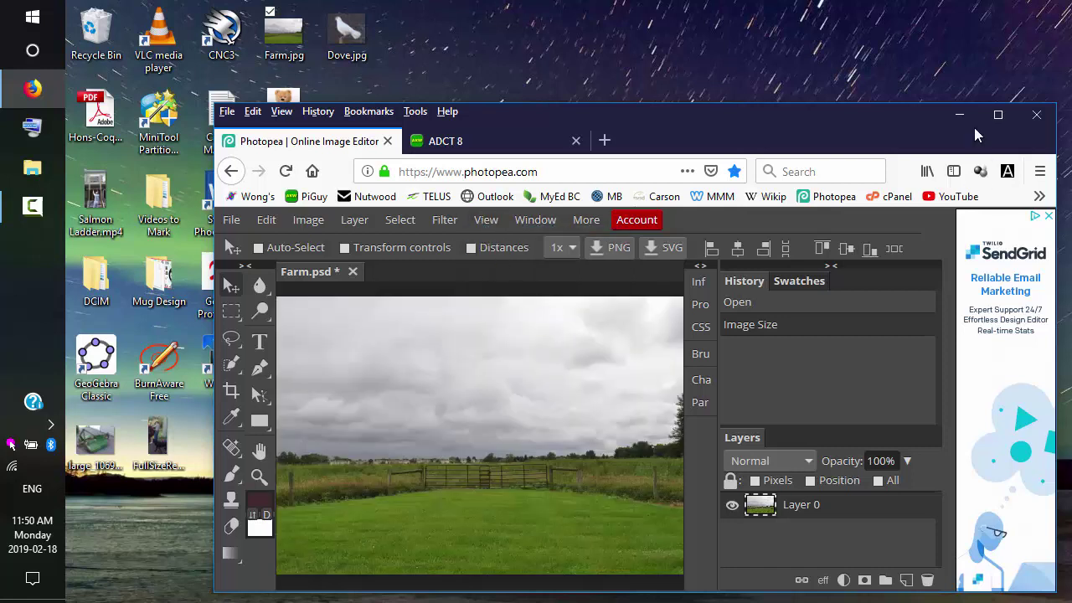
Search Google Images for "teddy bear" in a new browser tab and preview the Amazon Big Teddy Bear picture on a plain white background.
left_click(604, 141)
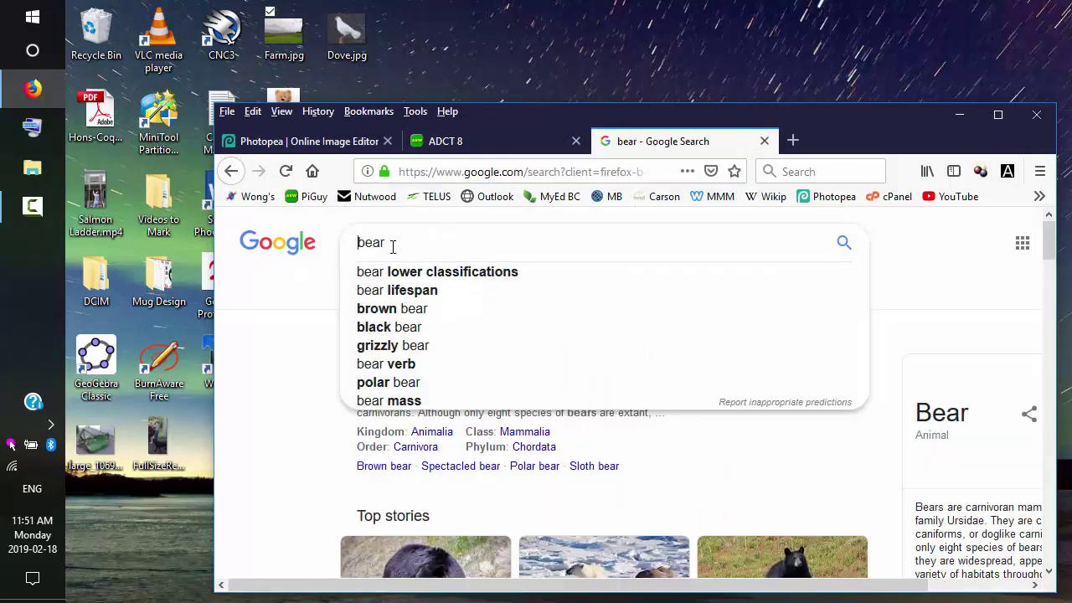
type("teddy bear")
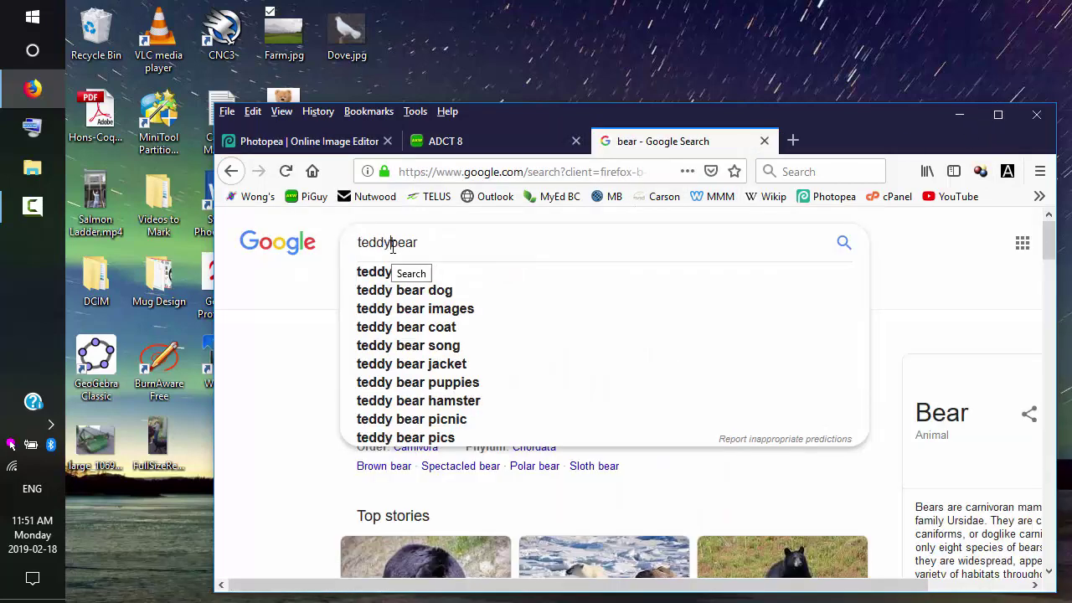
key("Return")
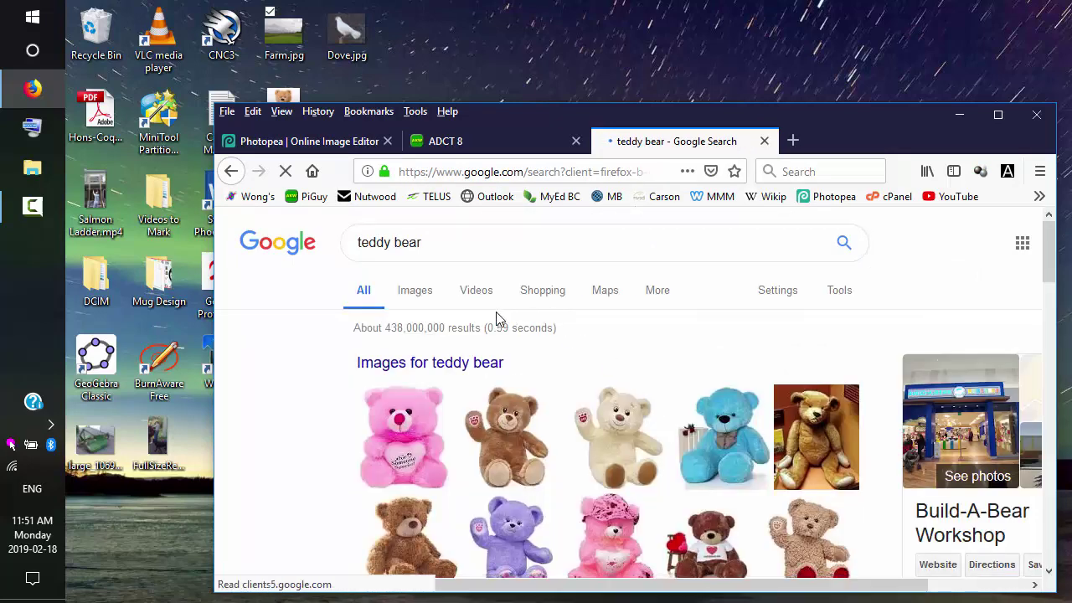
left_click(414, 290)
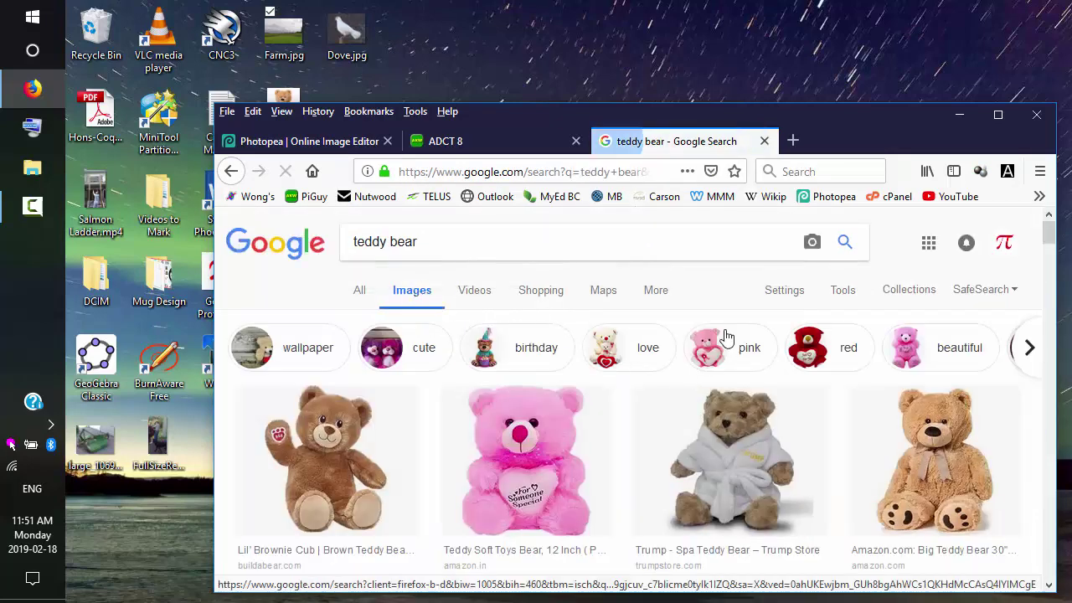
scroll(737, 299, "down", 5)
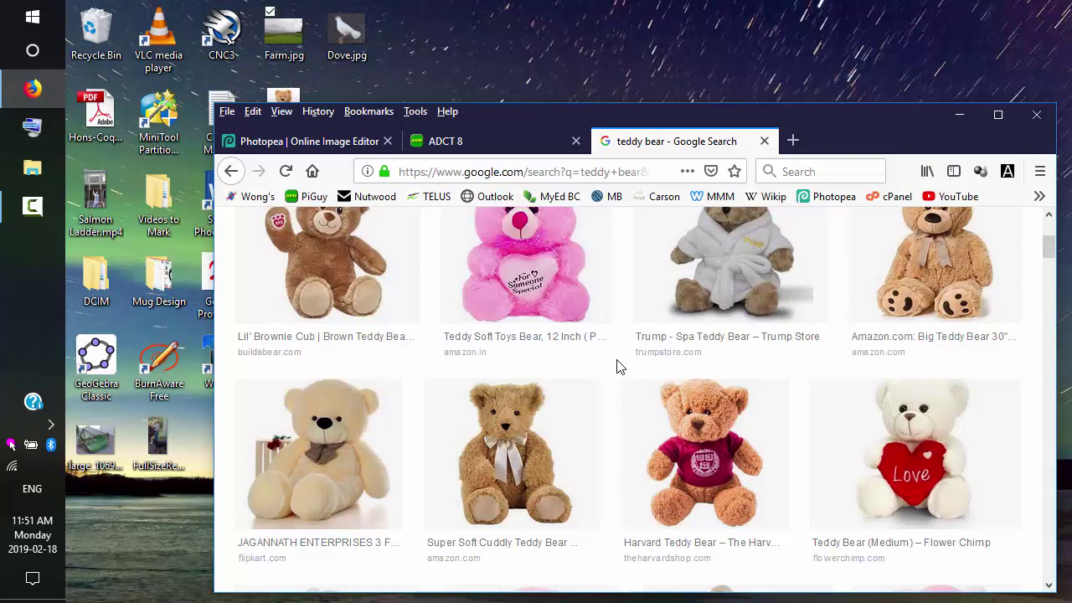
scroll(617, 366, "up", 3)
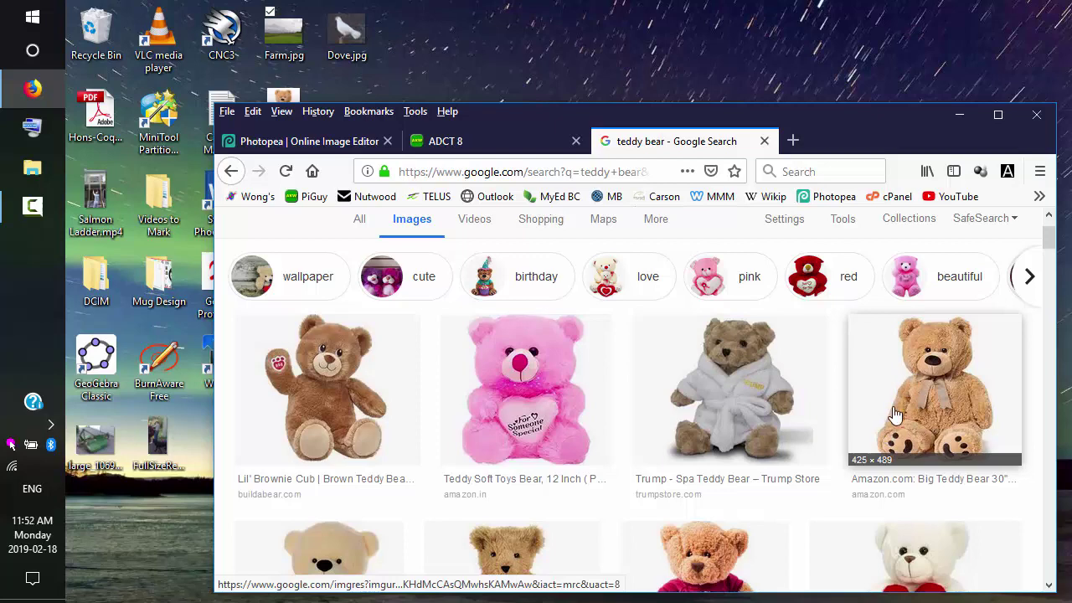
left_click(913, 384)
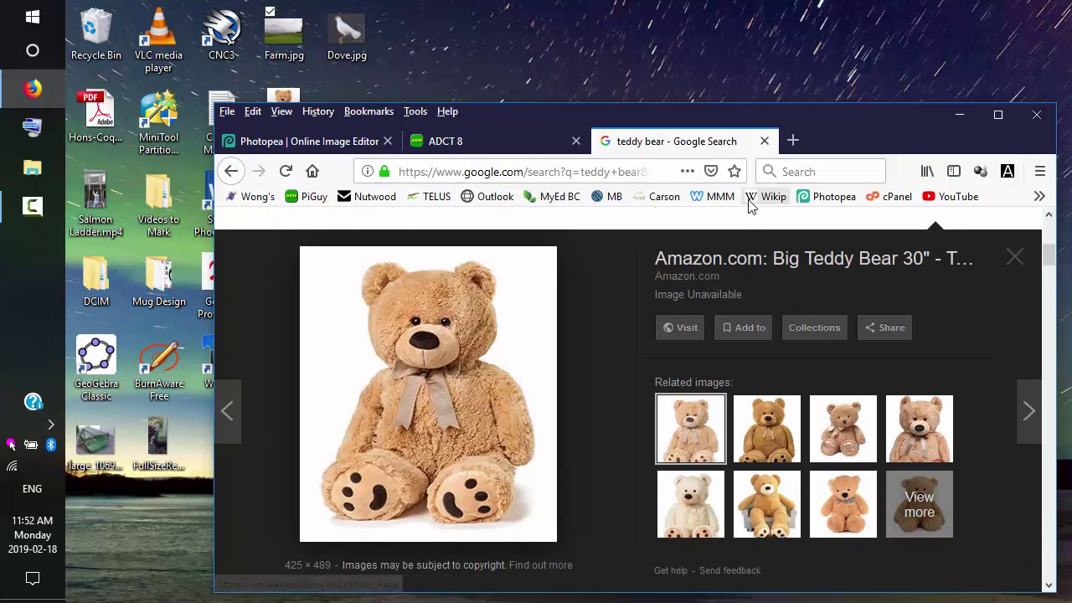
Search Google Images for "dove", preview the Flying Dove transparent PNG, and close the search tab.
left_click(599, 173)
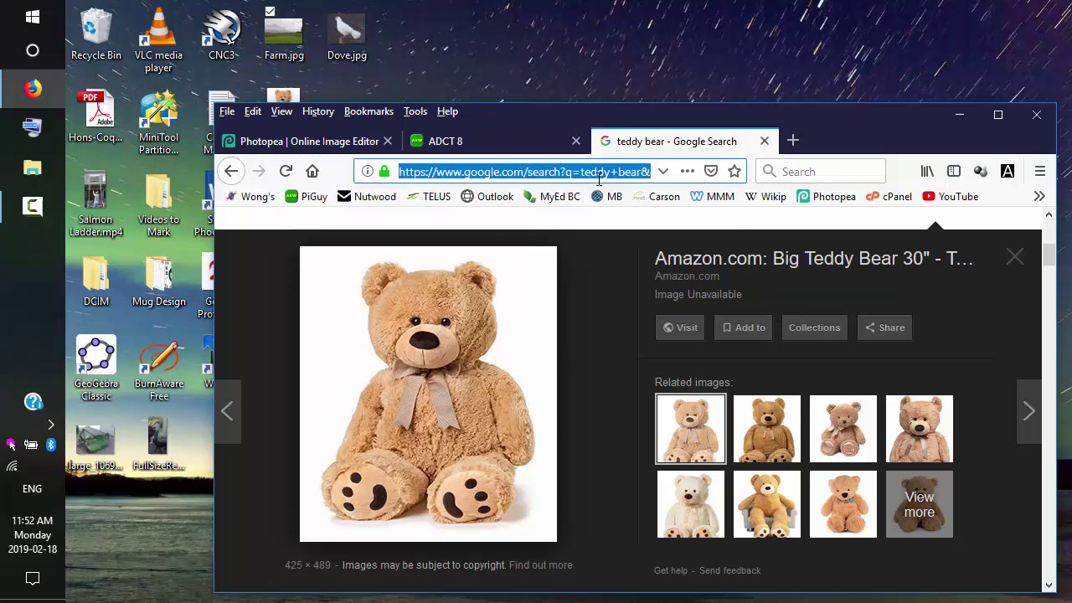
type("dove")
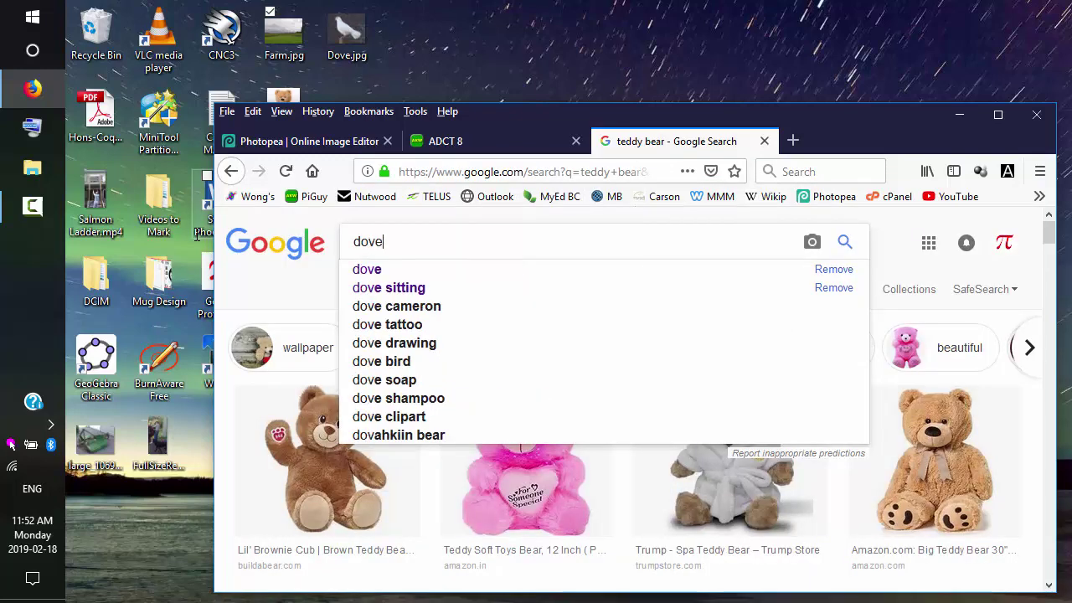
key("Return")
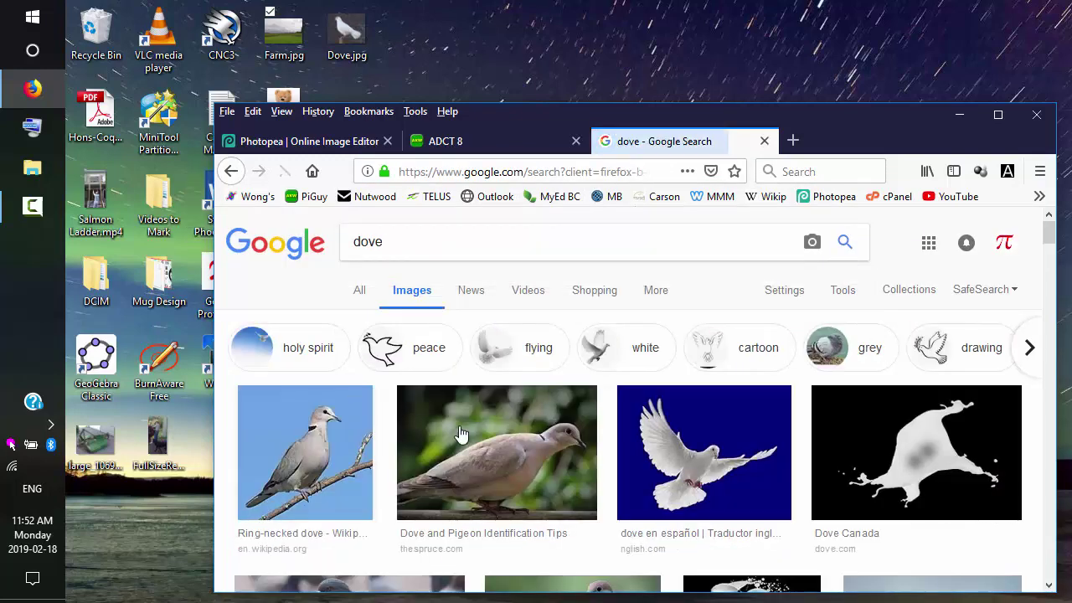
left_click_drag(1051, 239, 1054, 329)
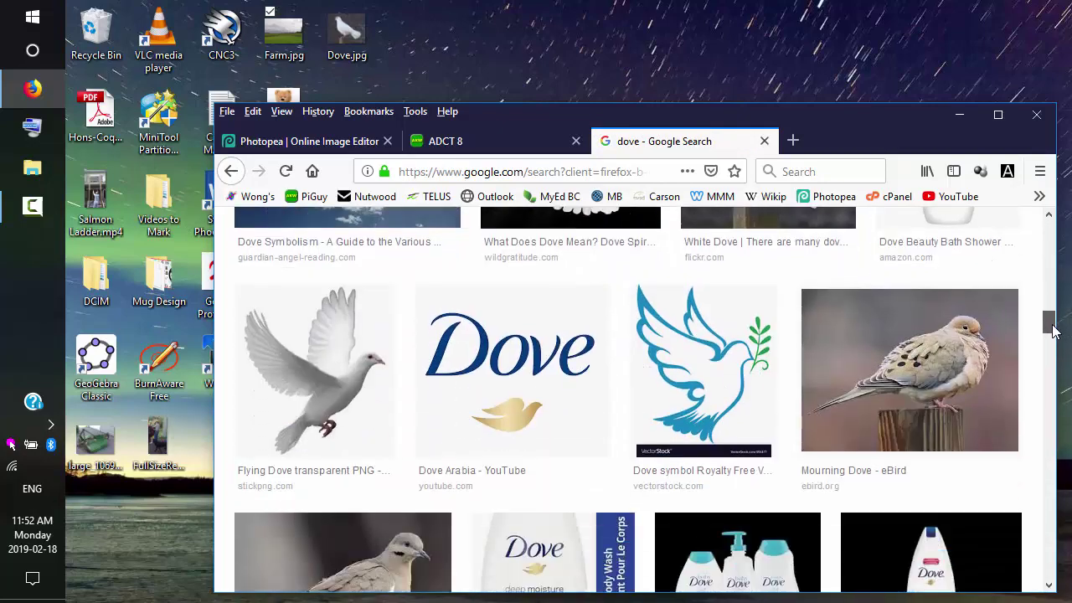
left_click(354, 363)
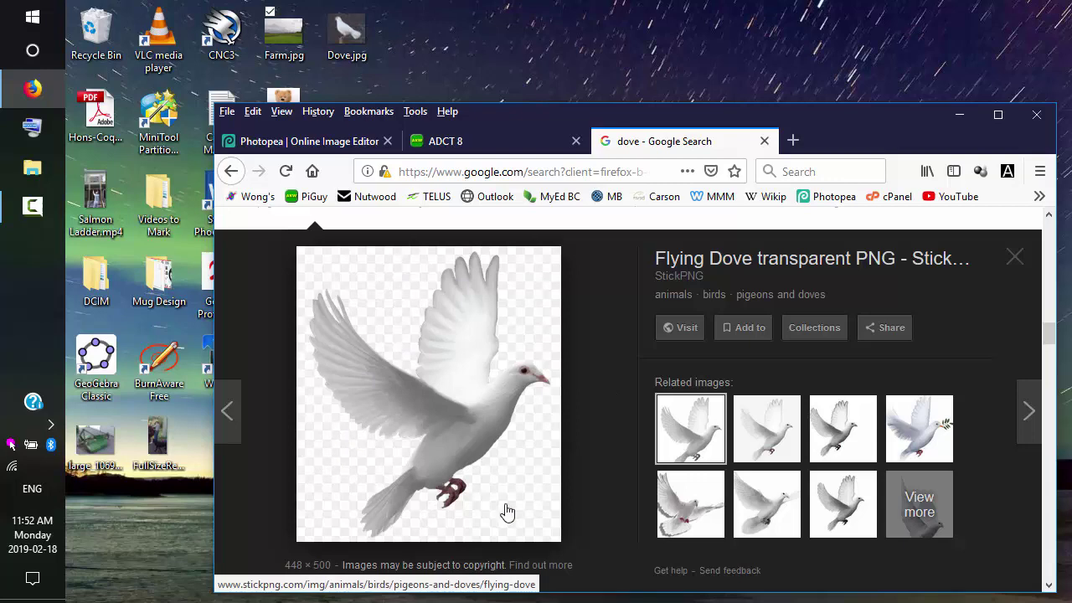
left_click(764, 141)
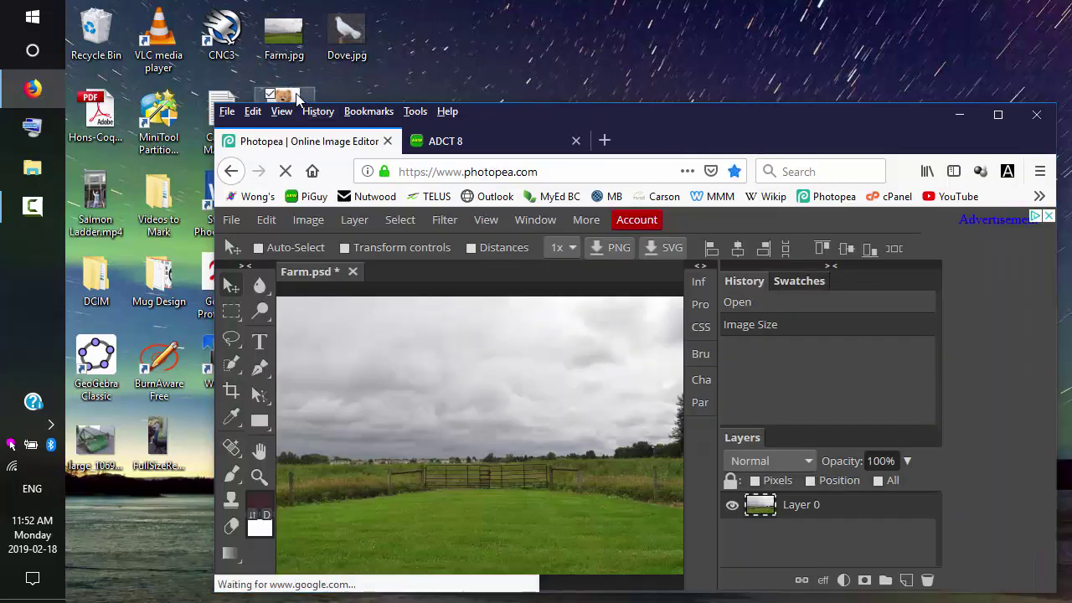
Place the teddy bear picture from the desktop into the farm document at its original size and maximize the browser window.
left_click_drag(286, 95, 481, 448)
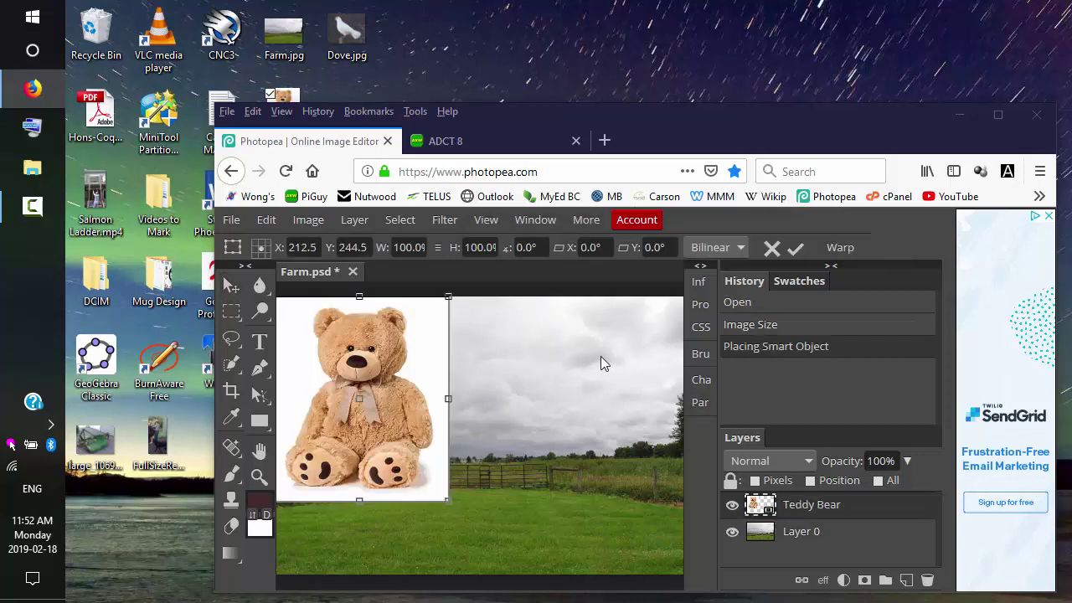
left_click(796, 248)
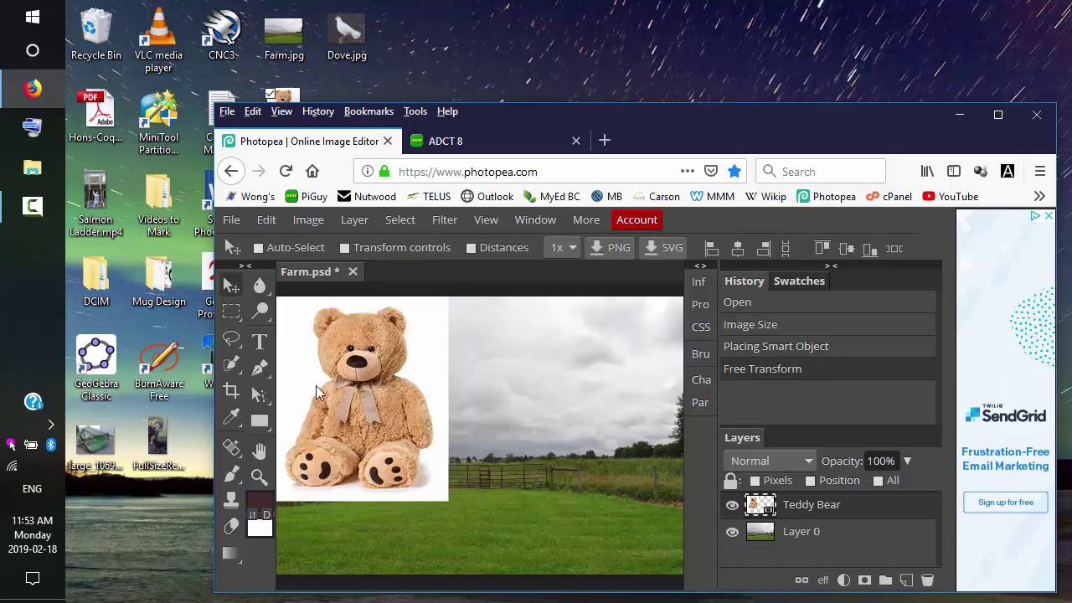
right_click(260, 366)
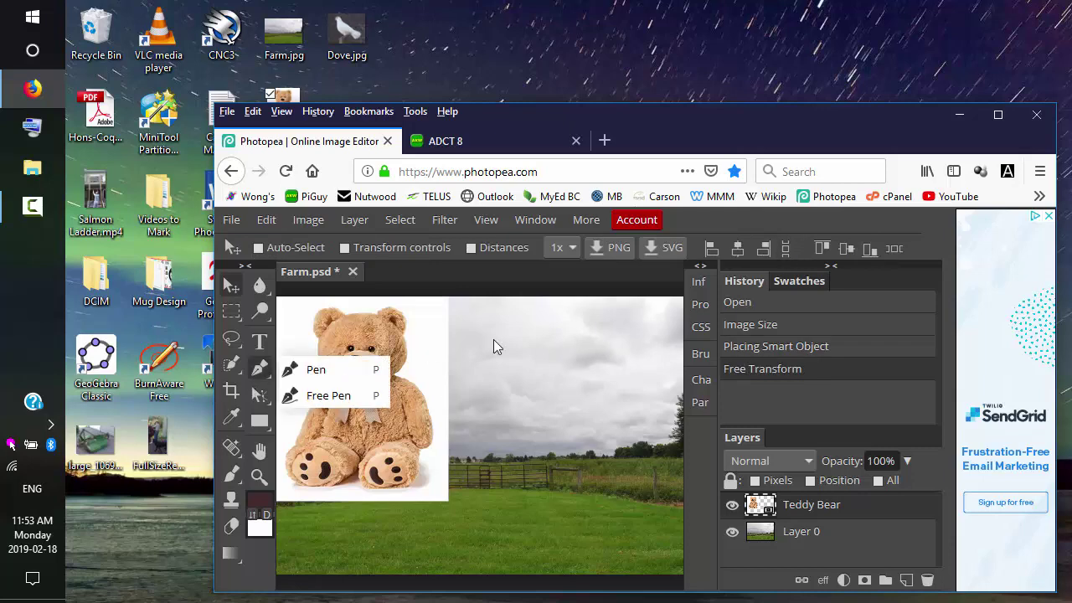
left_click(997, 115)
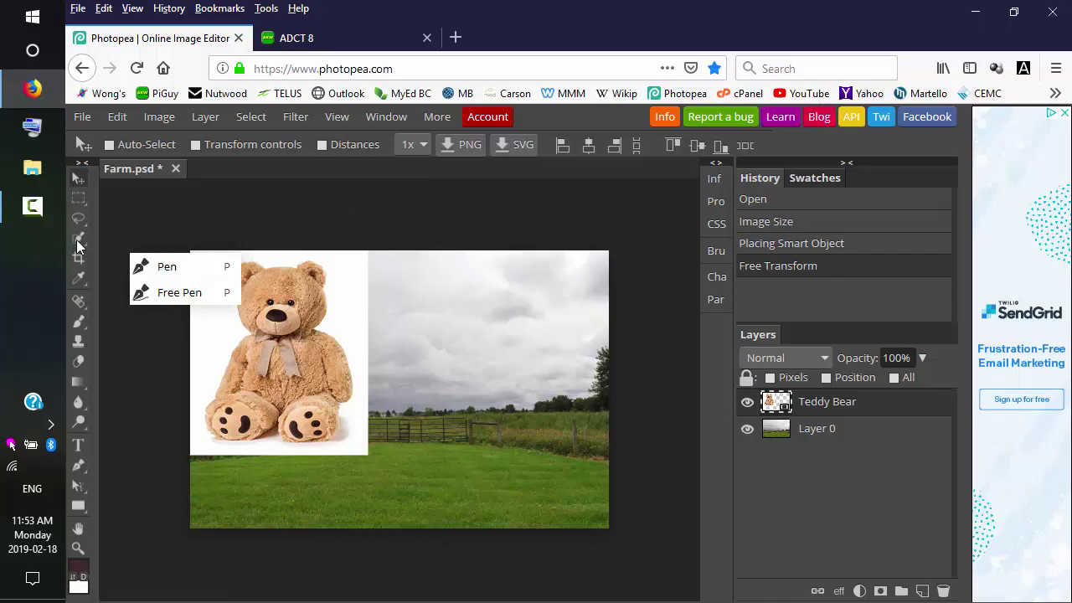
Select the white background around the teddy bear using the Magic Wand with a tolerance of 10.
right_click(79, 242)
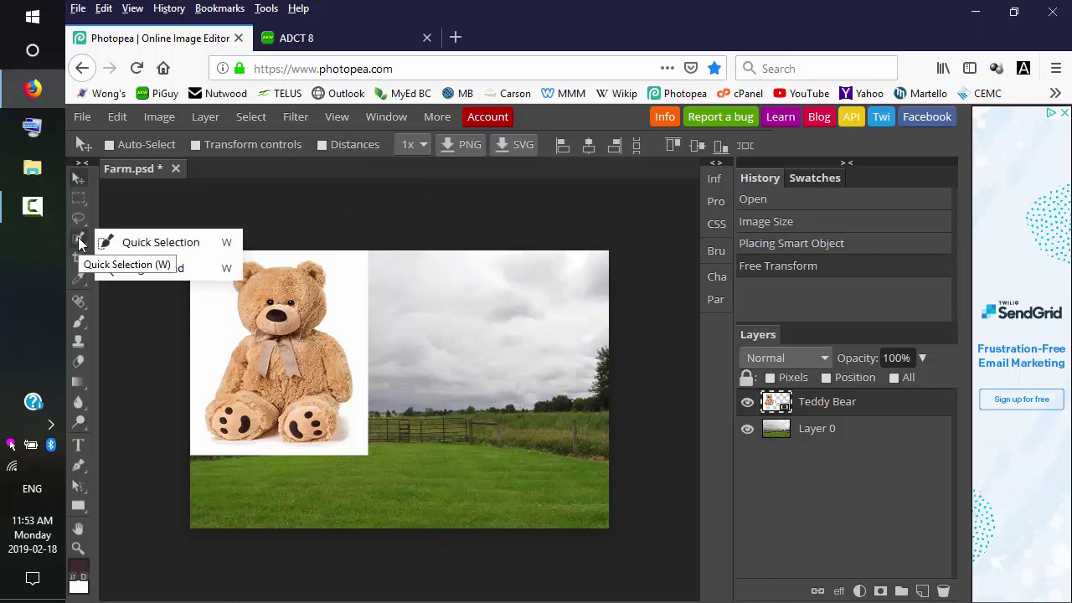
left_click(156, 268)
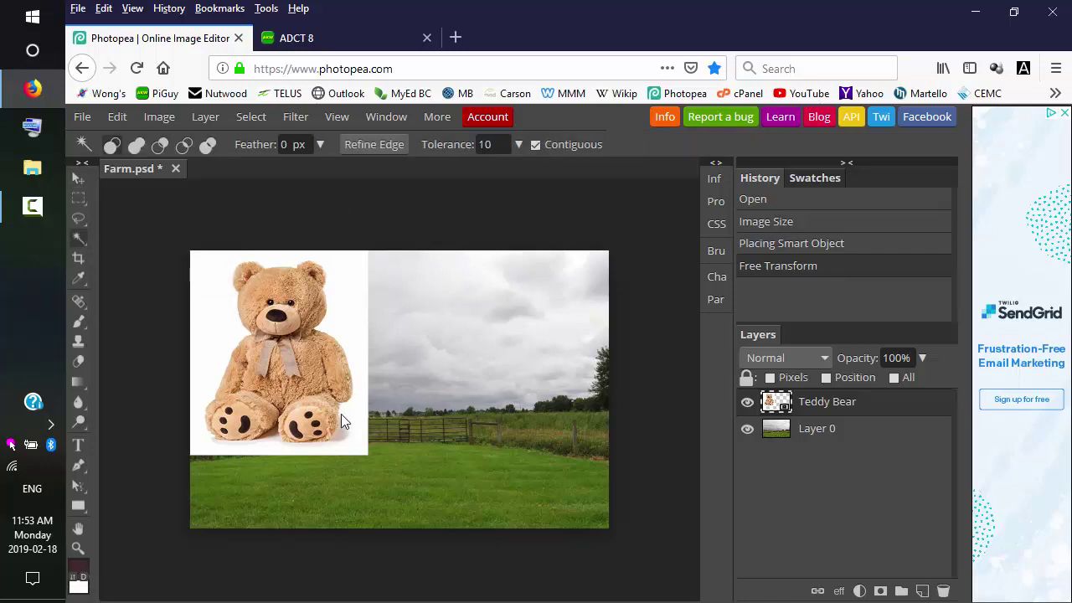
left_click(352, 297)
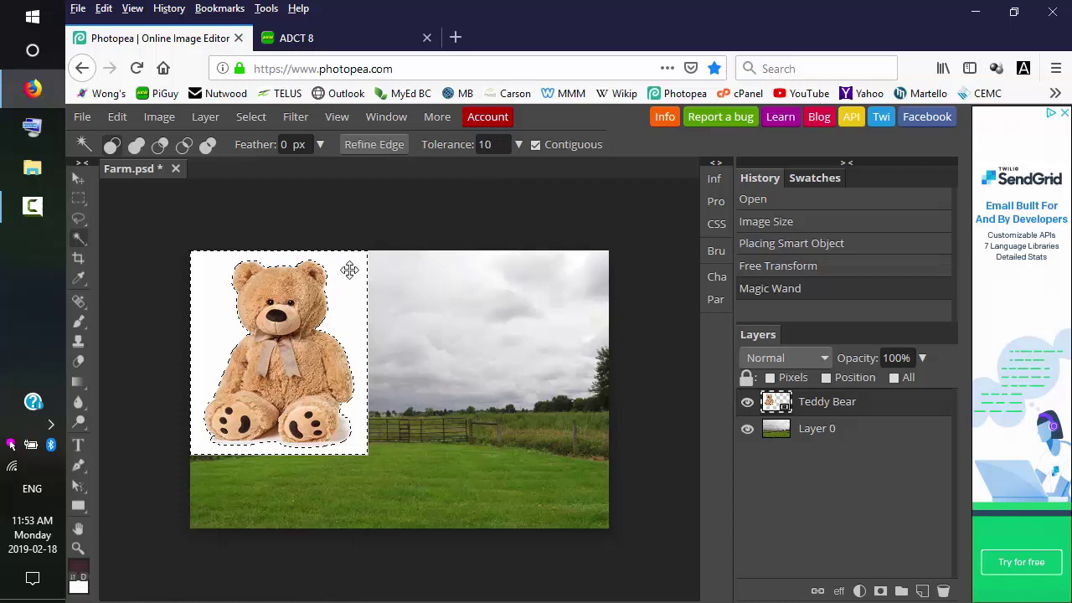
Set the Magic Wand tolerance to 50 and reselect the white background around the teddy bear.
left_click_drag(498, 144, 417, 153)
type("50")
left_click(345, 278)
right_click(73, 244)
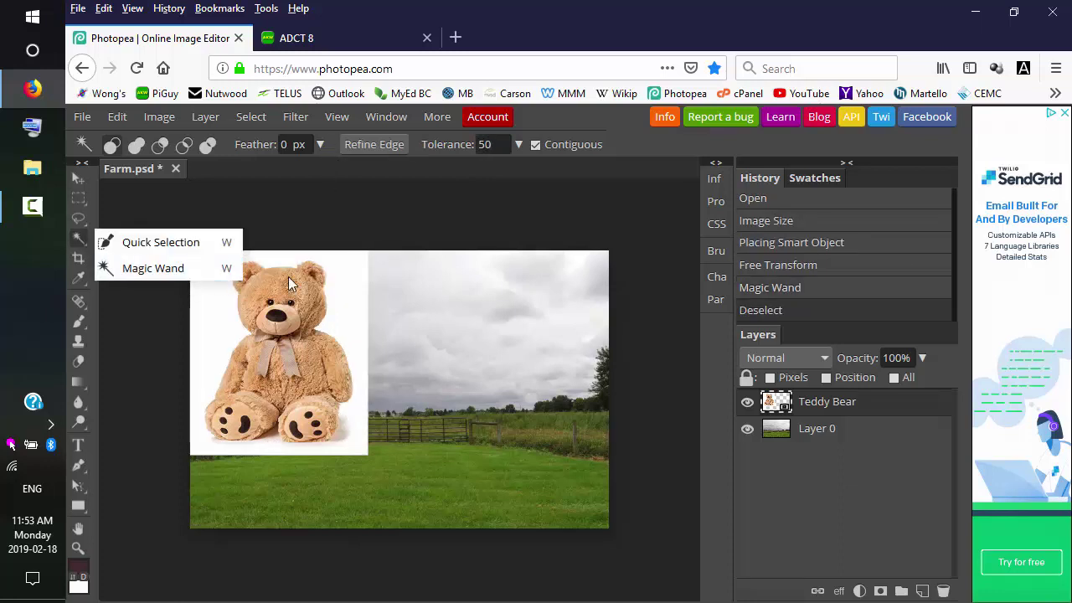
left_click(344, 287)
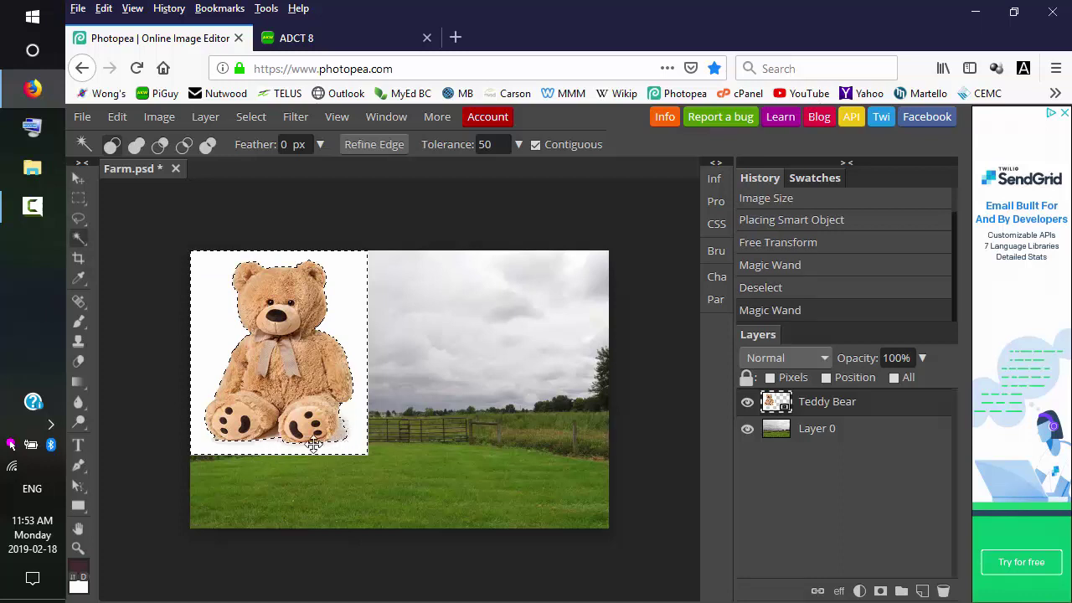
Try selecting the teddy bear's white background with the Magic Wand tolerance raised to 200.
left_click_drag(501, 145, 459, 147)
type("200")
left_click(353, 287)
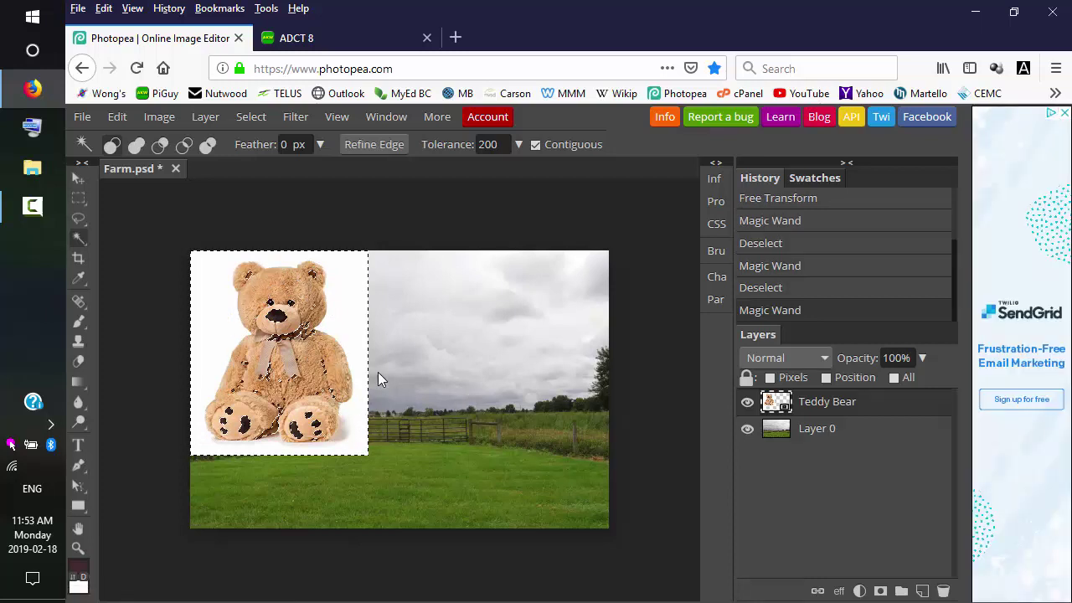
Set the Magic Wand tolerance to 100 and select the teddy bear's white background again.
left_click_drag(500, 144, 440, 149)
type("100")
left_click(347, 275)
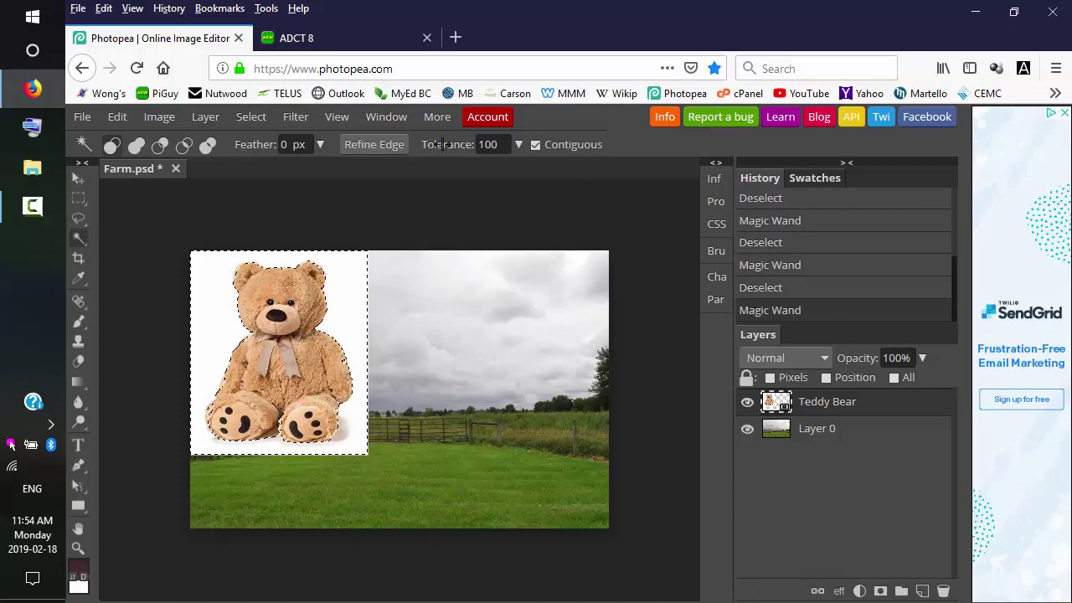
right_click(78, 402)
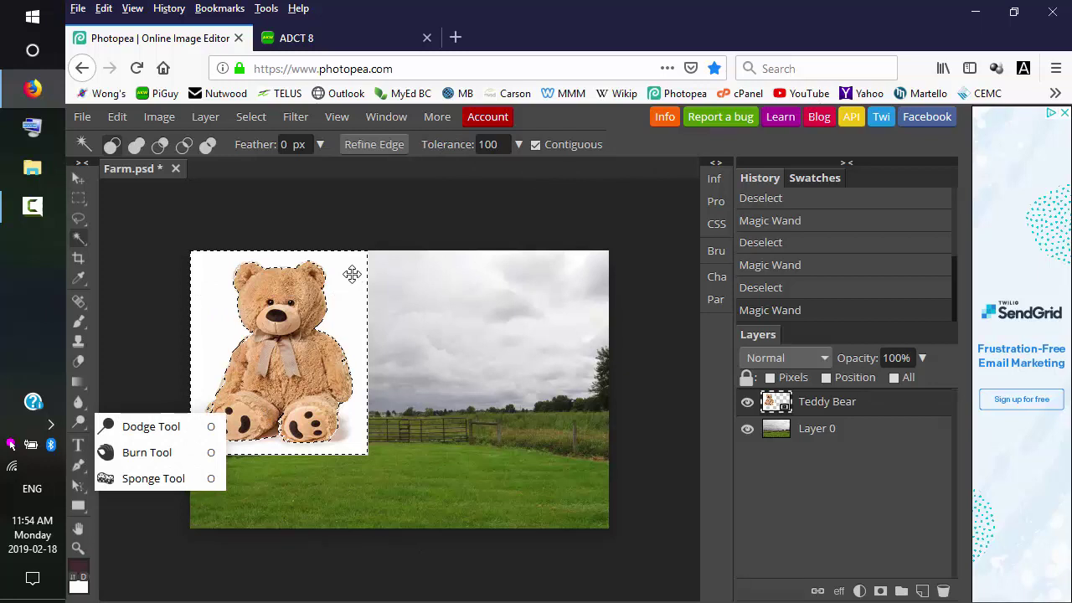
Rasterize the Teddy Bear layer, delete its selected white background and clear the selection.
right_click(823, 404)
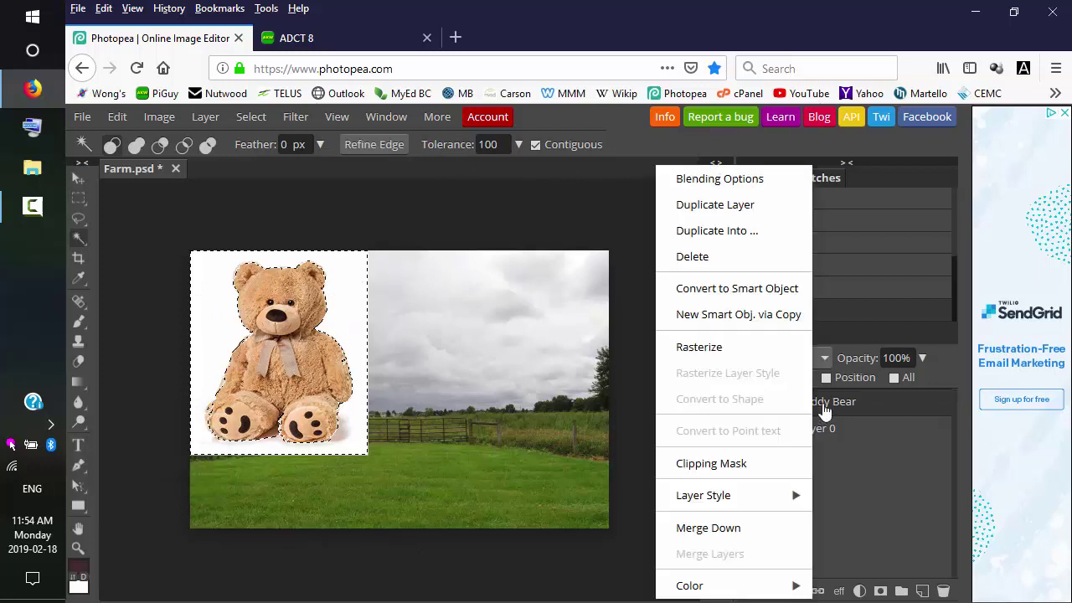
left_click(731, 354)
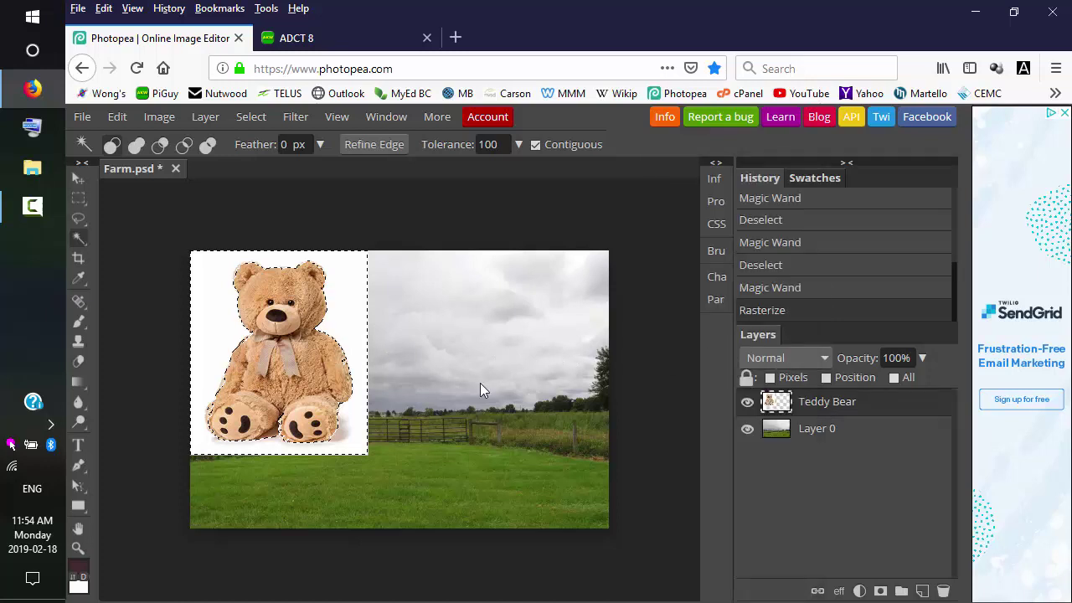
key("Delete")
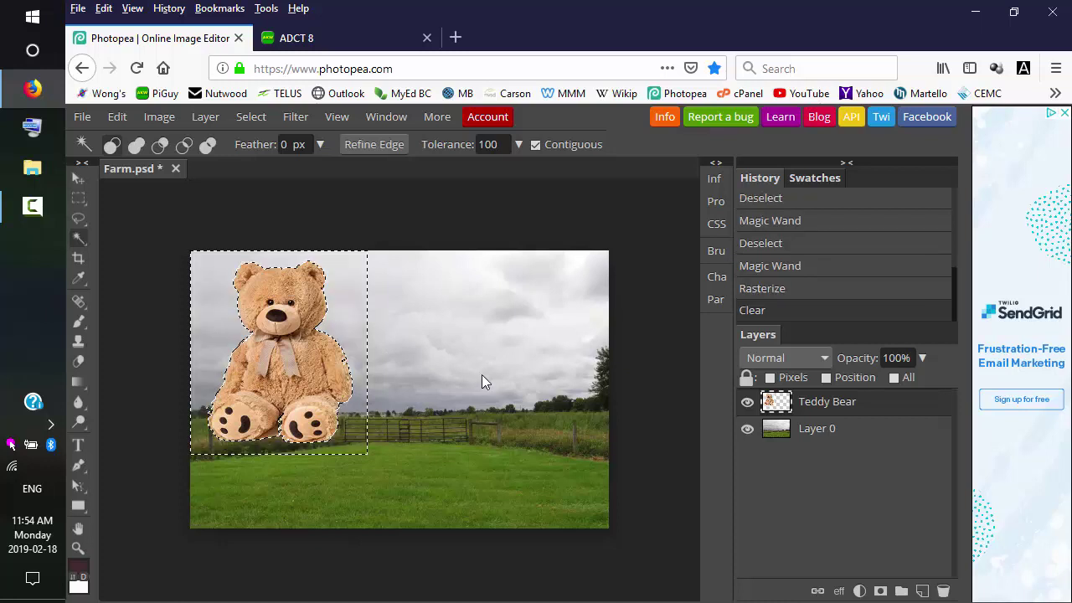
left_click(251, 119)
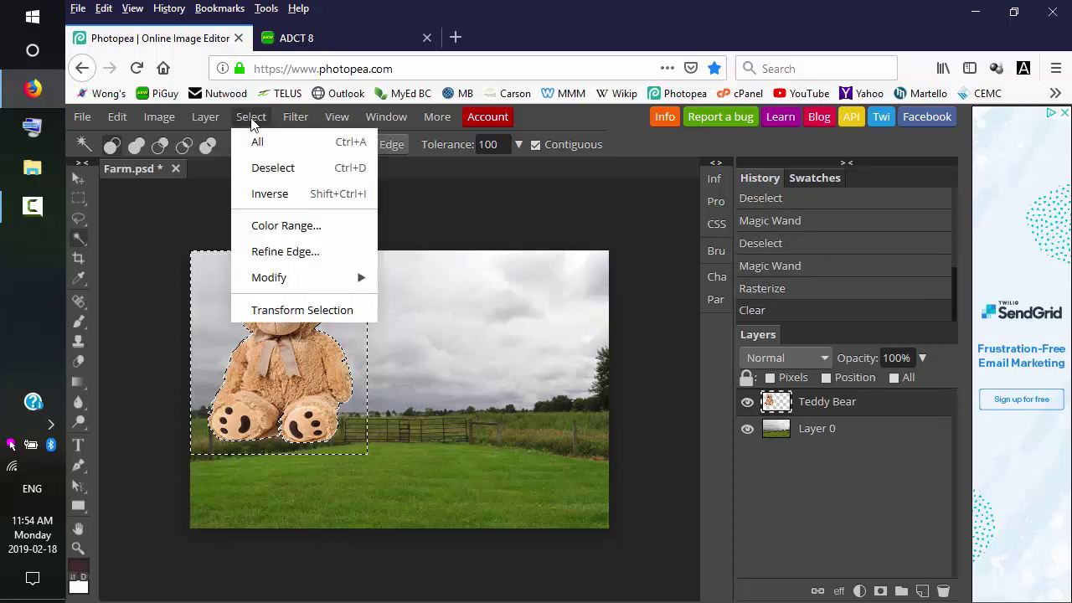
left_click(274, 169)
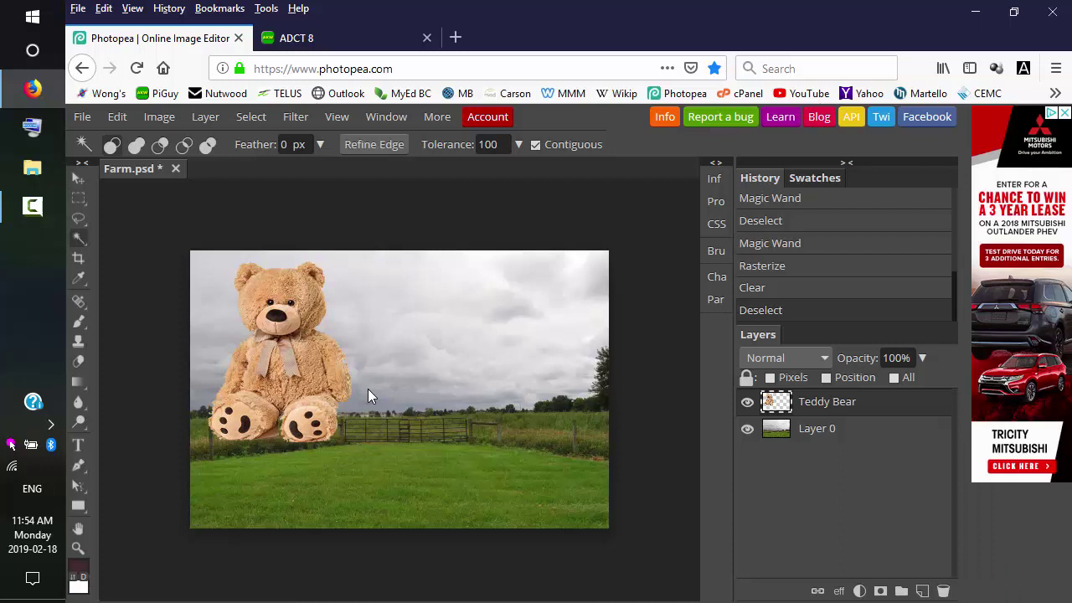
Free Transform the teddy bear, scaling it proportionally to 43.3% in width and height, and apply the transform.
left_click(117, 117)
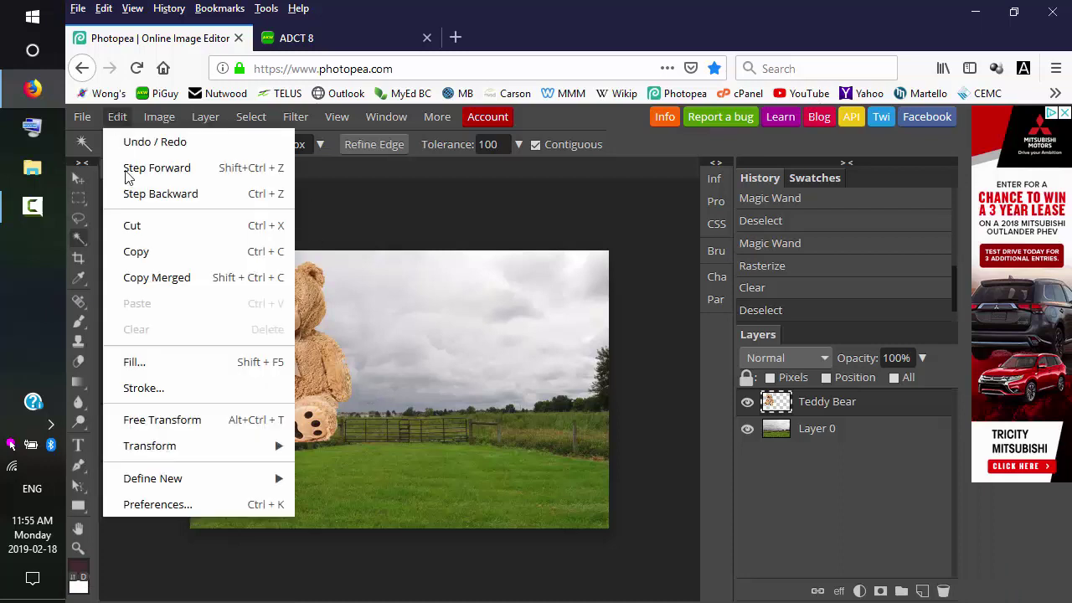
left_click(193, 419)
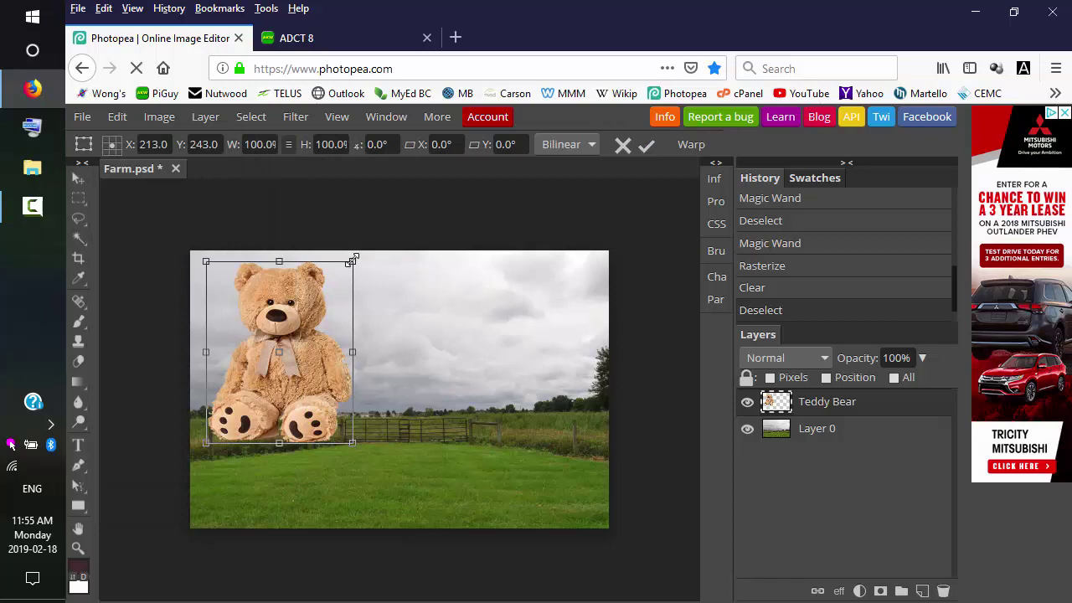
left_click_drag(352, 262, 302, 366)
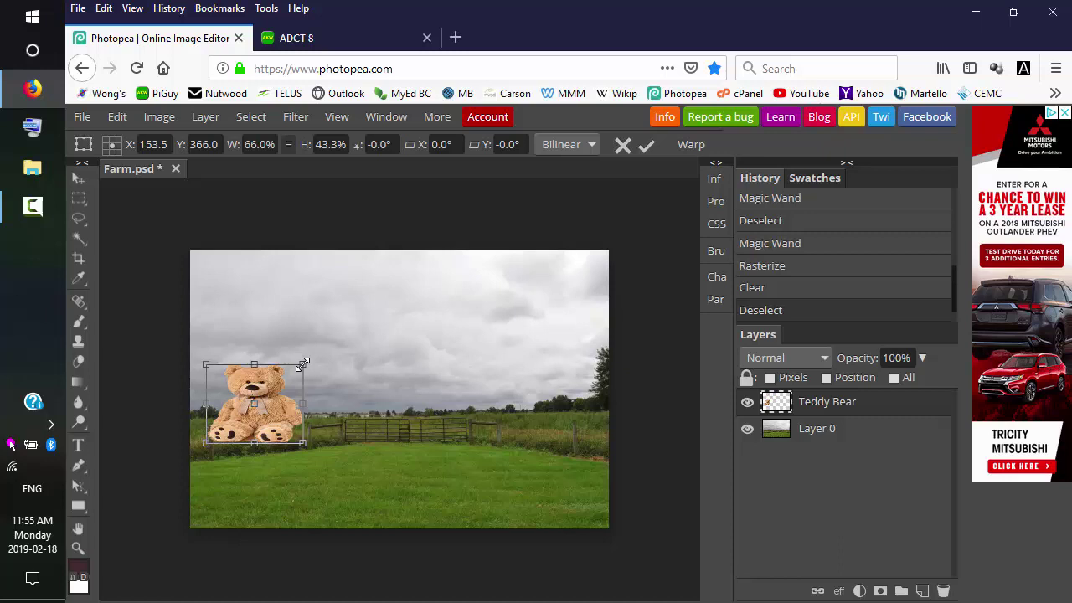
left_click(288, 146)
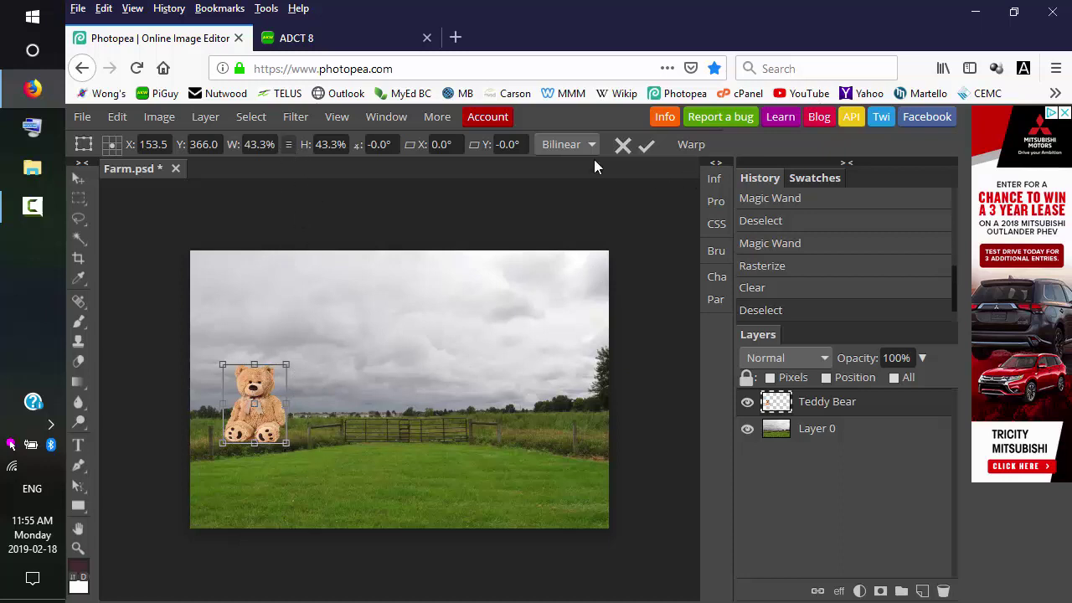
left_click(647, 146)
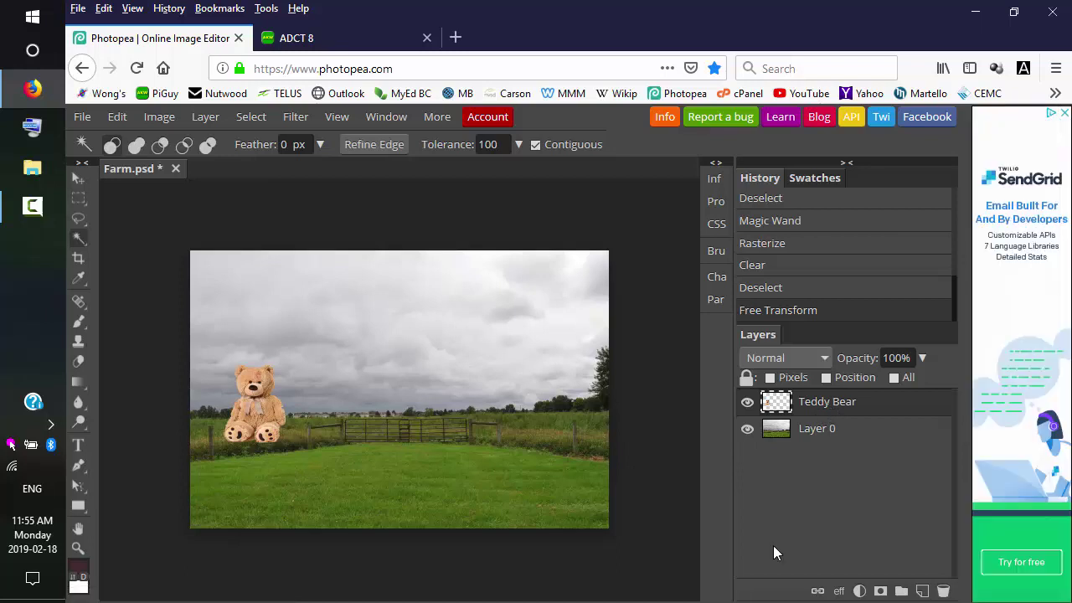
Duplicate the Teddy Bear layer and move the copy up and to the right of the original, into the sky.
right_click(817, 405)
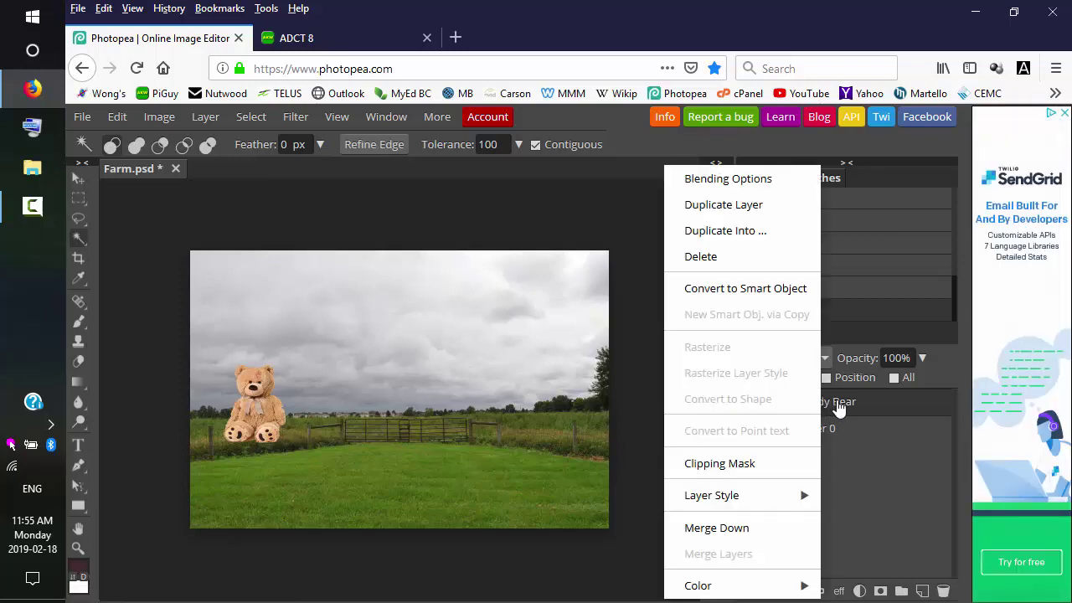
left_click(785, 206)
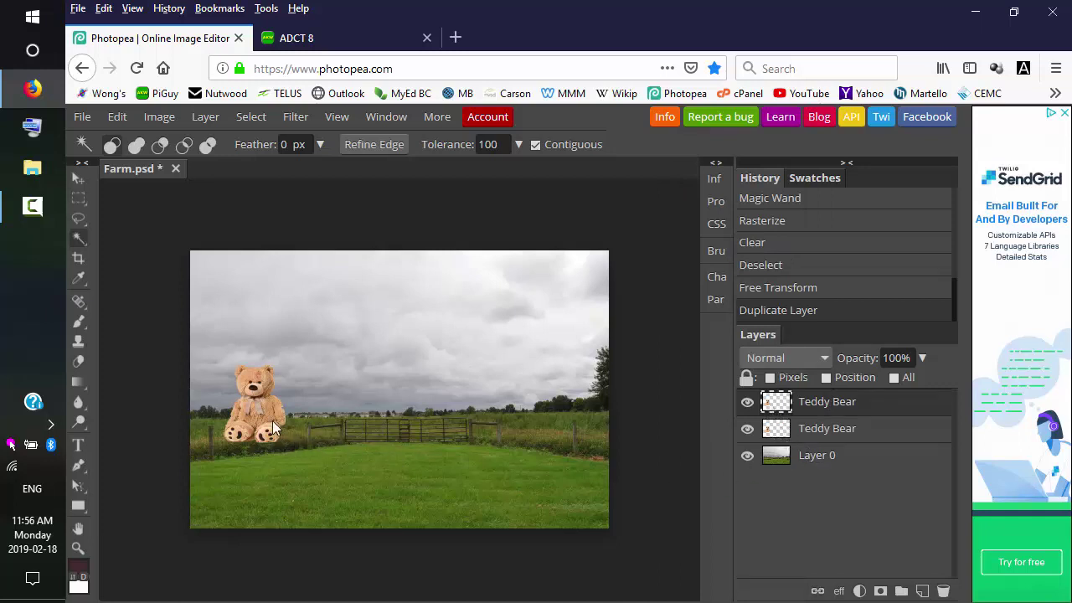
left_click(78, 178)
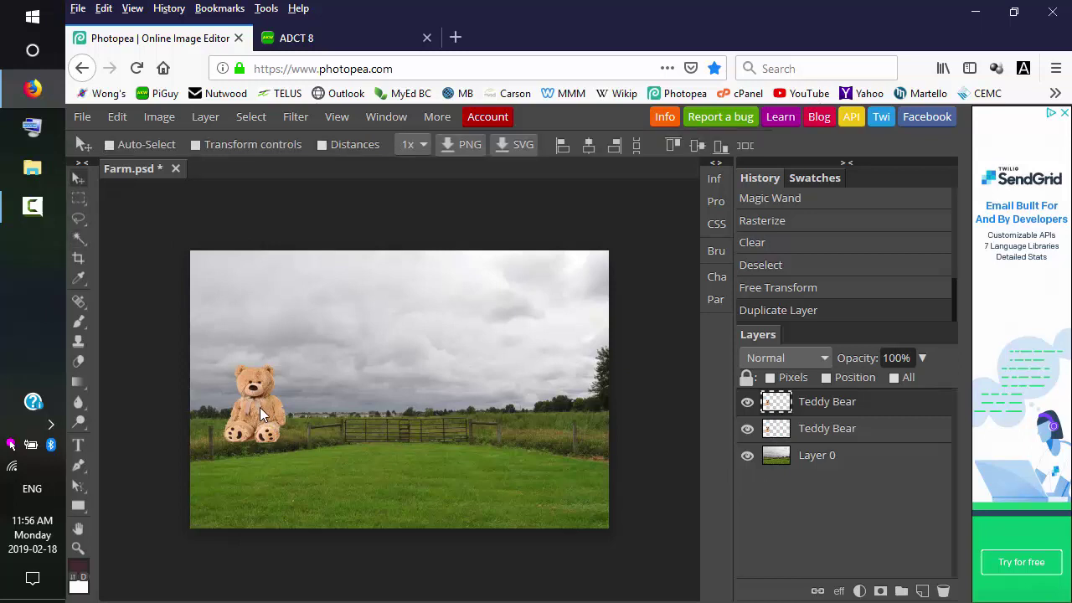
left_click_drag(259, 407, 345, 365)
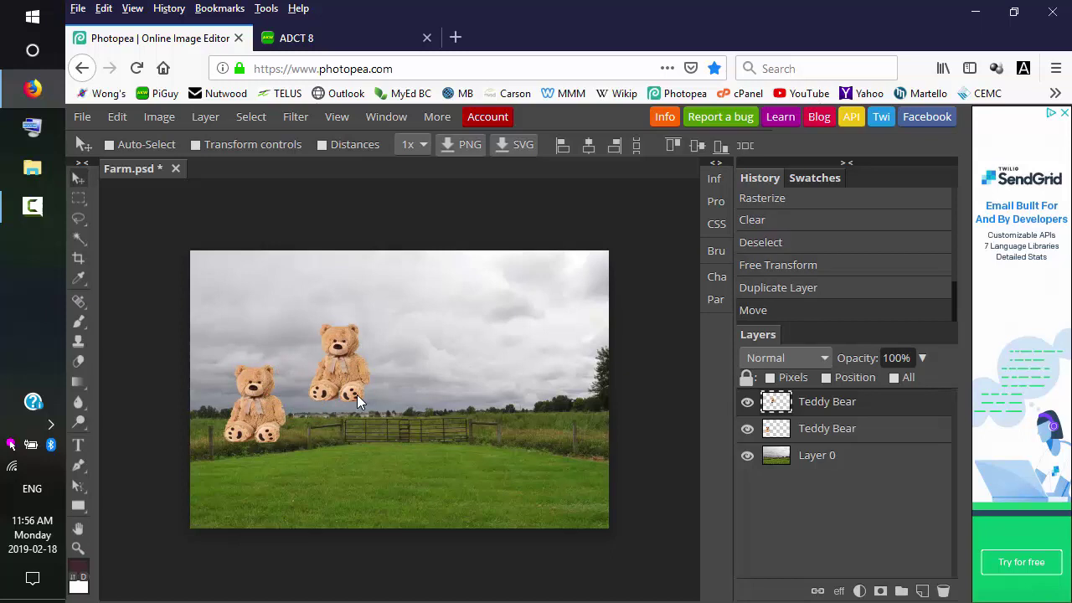
Free Transform the duplicated bear, rotating it about 18.5° clockwise and shrinking it proportionally to about 71%.
left_click(117, 116)
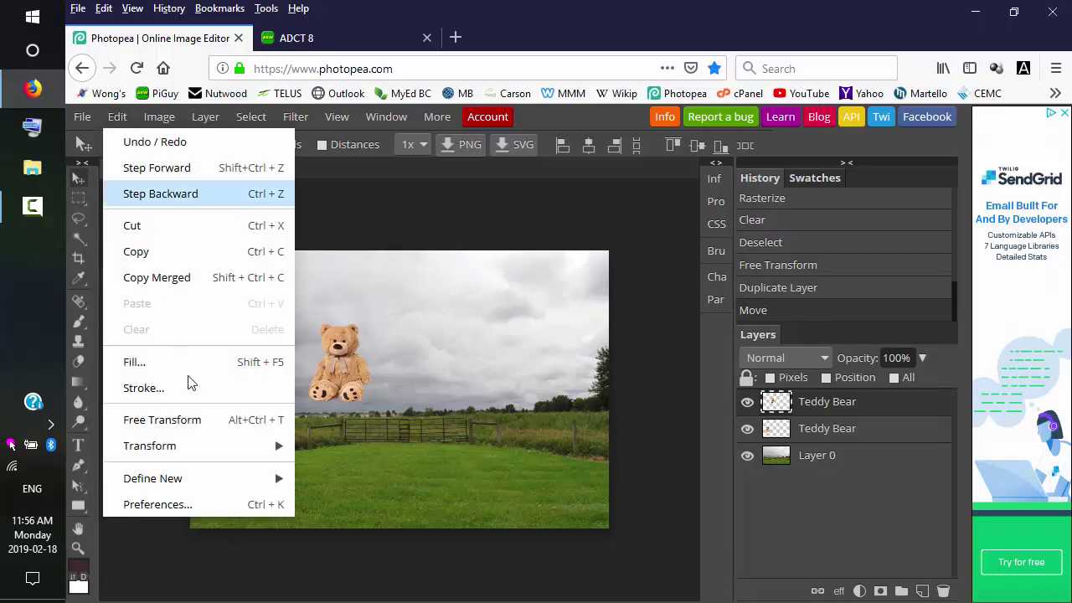
mouse_move(199, 442)
left_click(199, 420)
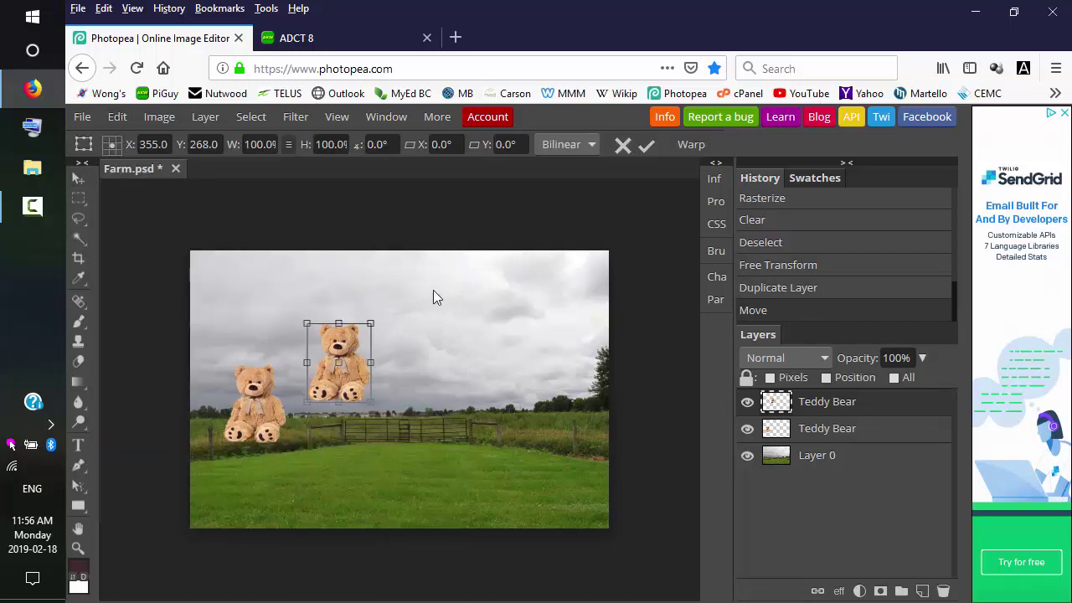
mouse_move(399, 294)
left_mouse_down()
mouse_move(413, 313)
mouse_move(398, 292)
left_mouse_up()
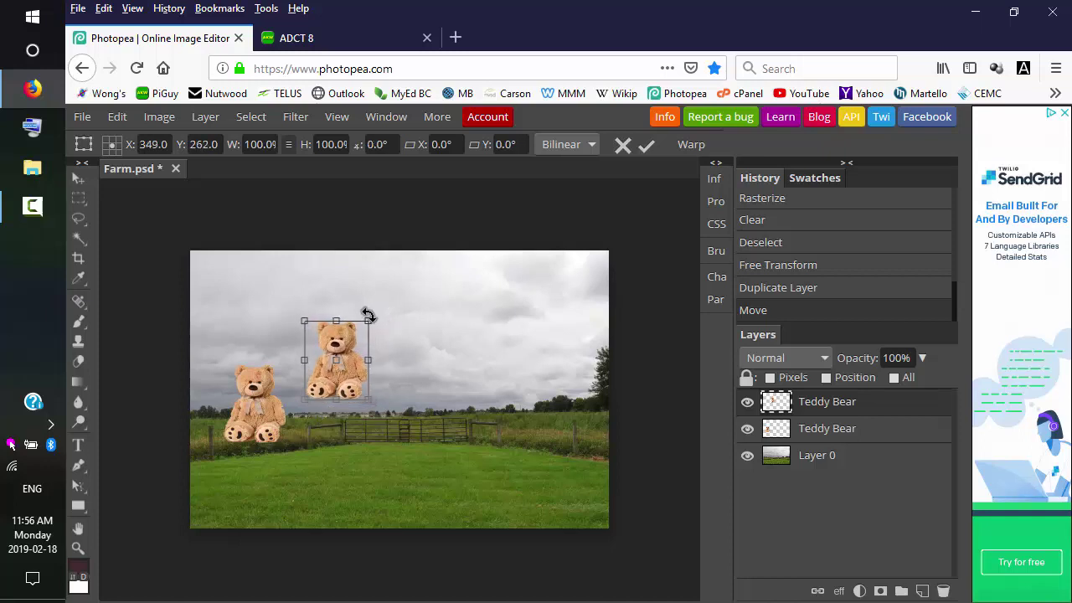
left_click_drag(375, 310, 351, 346)
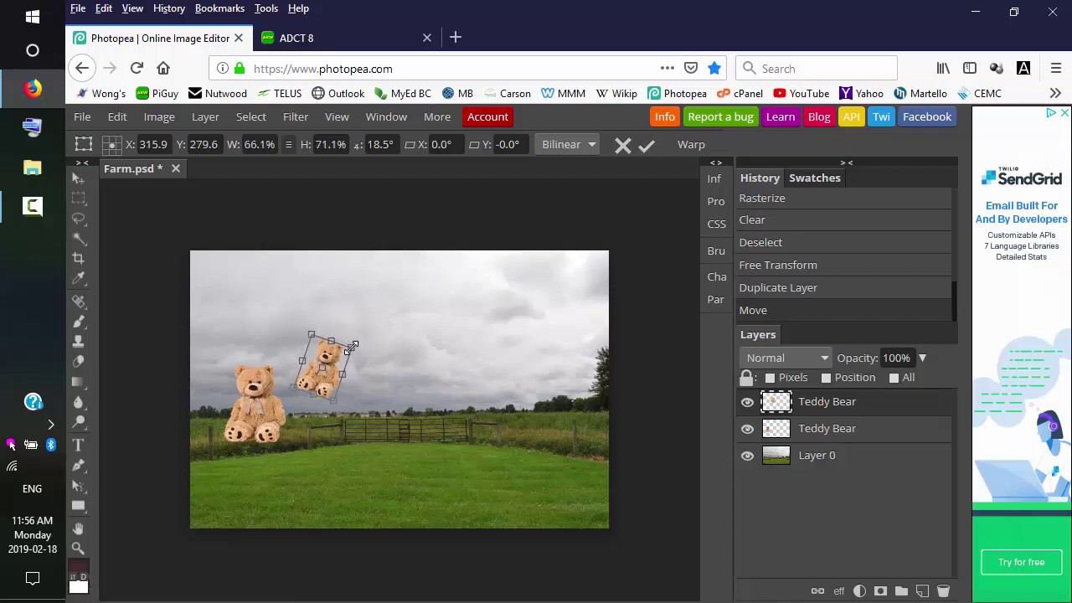
left_click(288, 147)
left_click(646, 145)
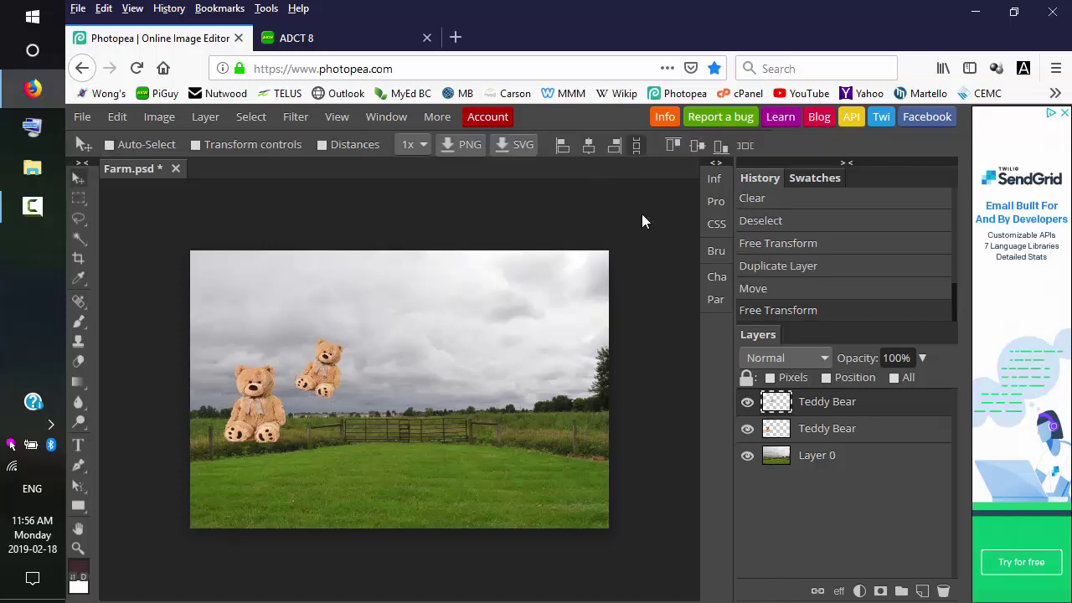
Rename the smaller bear's layer to Small Teddy Bear.
double_click(810, 407)
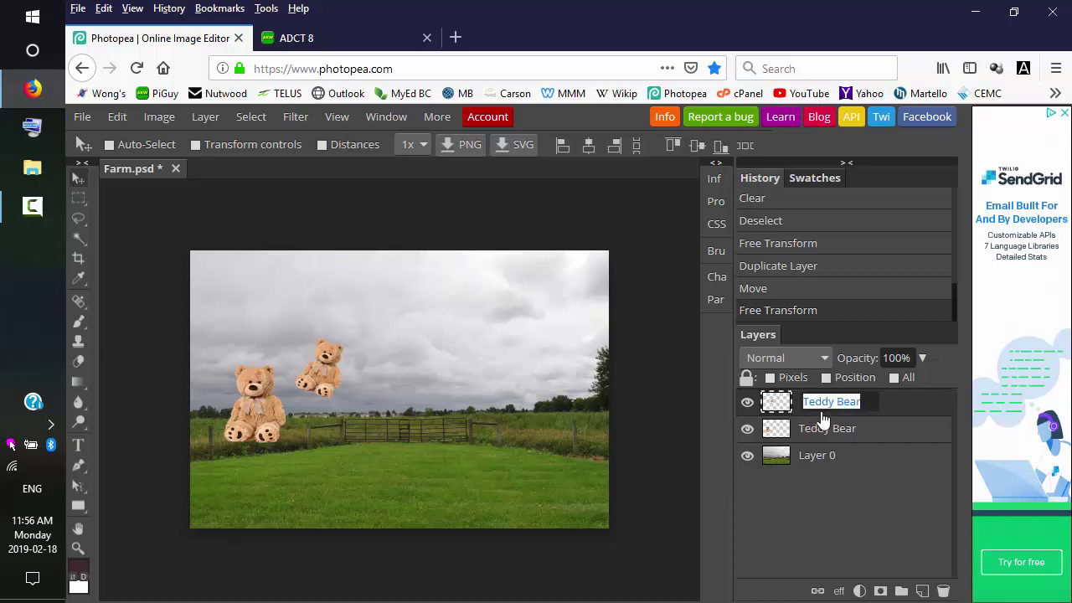
left_click(806, 402)
type("Small")
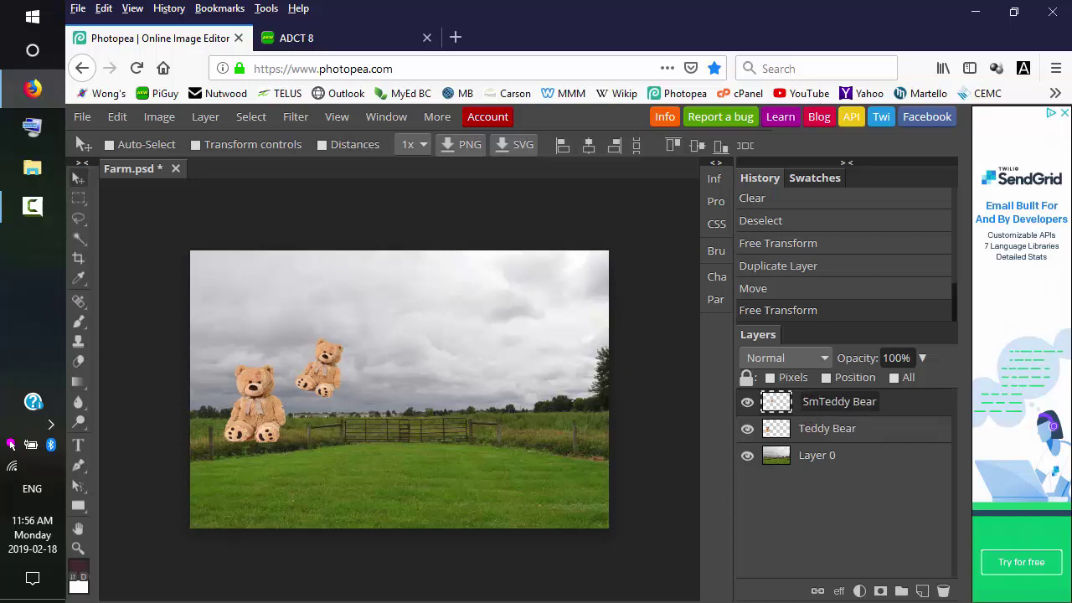
key("Return")
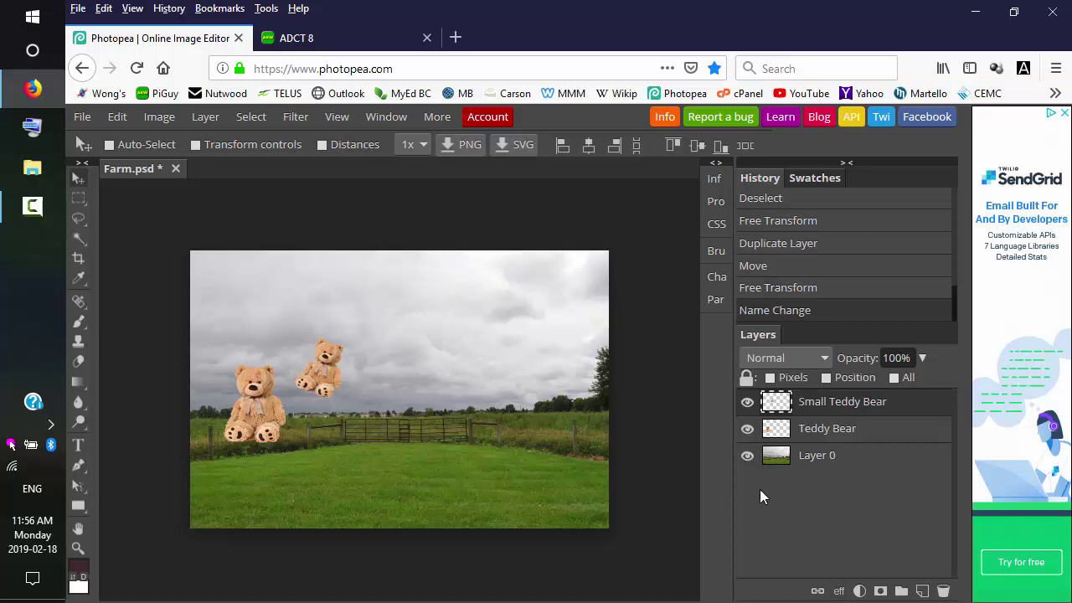
Duplicate the original Teddy Bear layer and move the copy down and to the right, onto the grass.
left_click(828, 435)
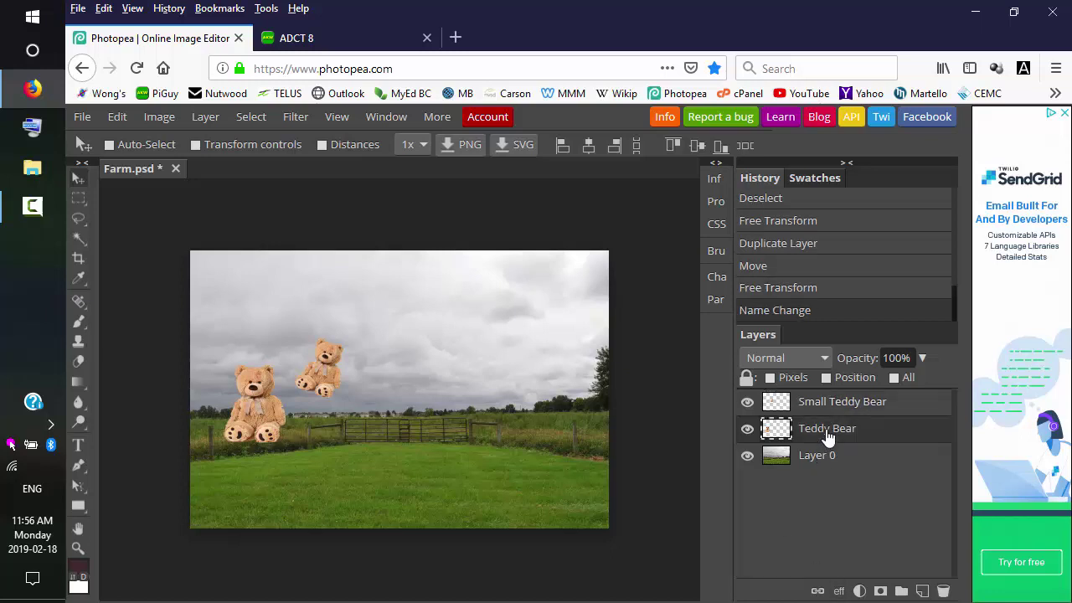
right_click(827, 436)
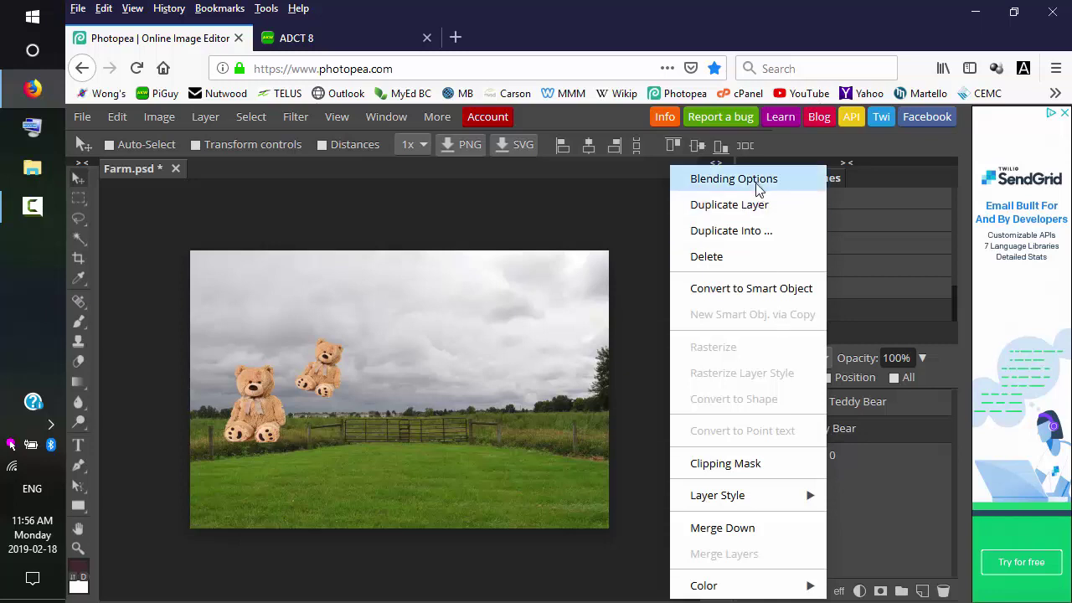
left_click(756, 203)
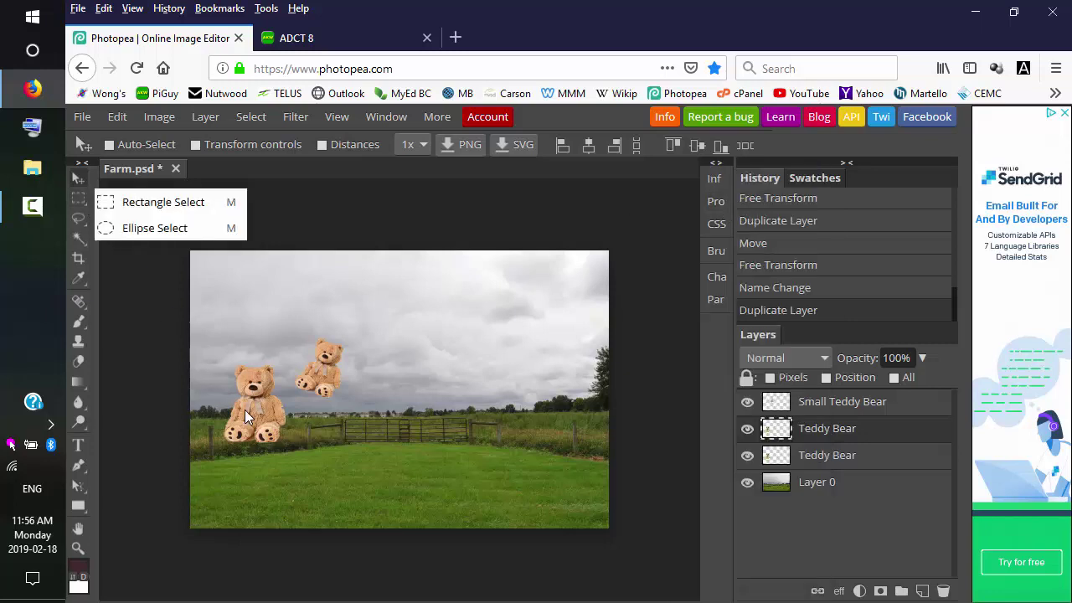
left_click_drag(245, 410, 290, 452)
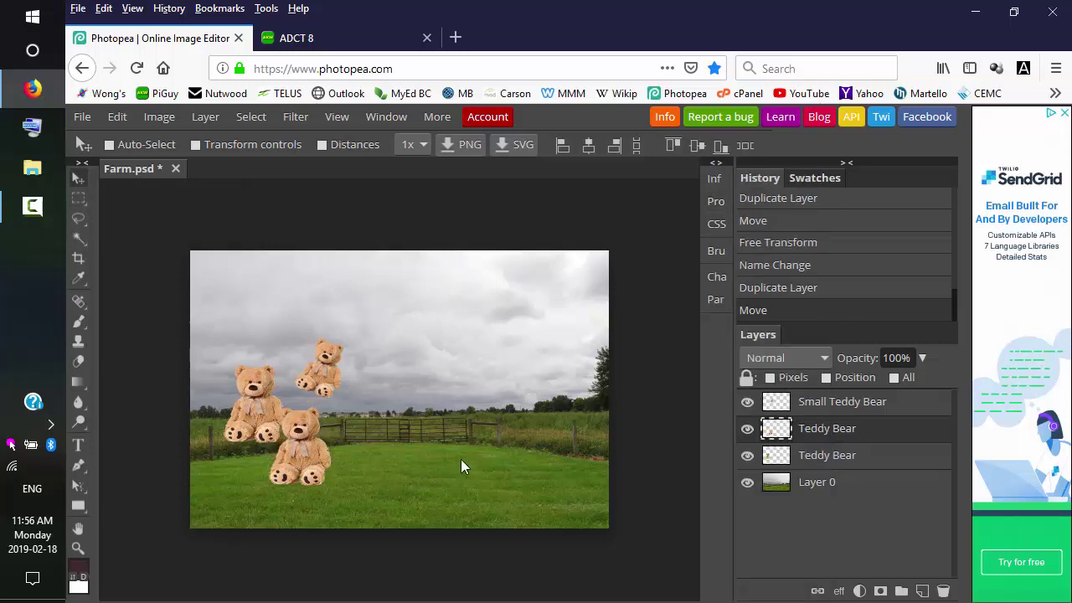
Free Transform the bear on the grass, rotating it about -17.3° and scaling it proportionally to about 82.5%.
left_click(117, 117)
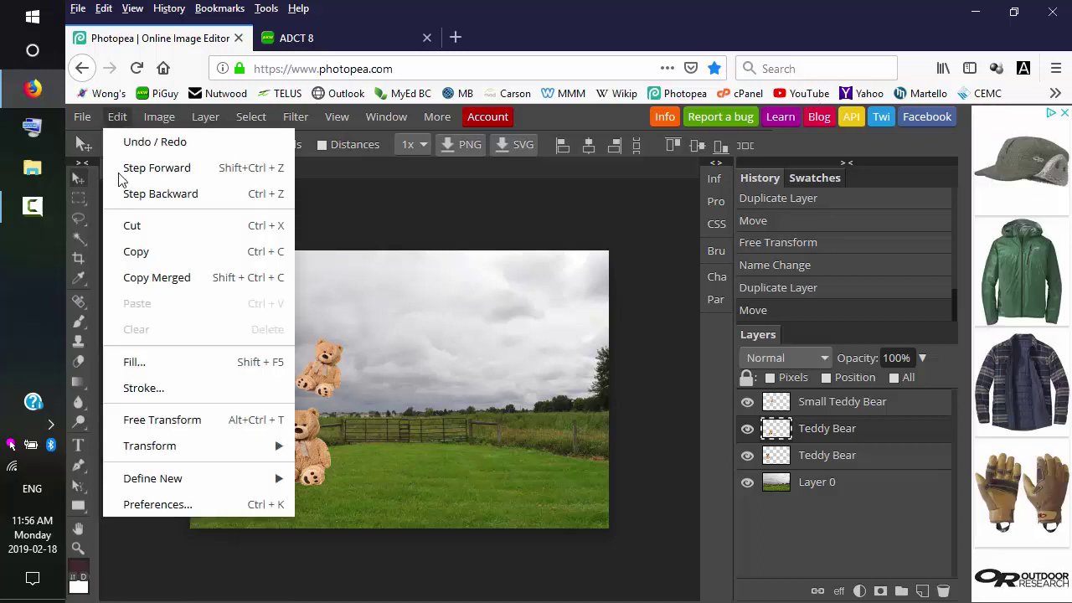
left_click(154, 423)
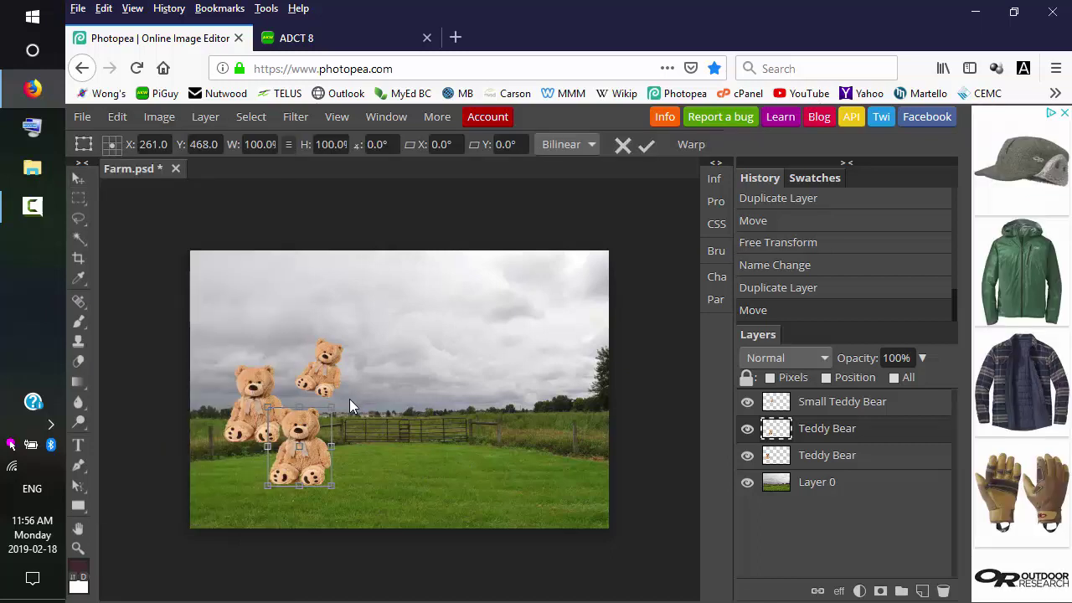
left_click_drag(337, 393, 321, 387)
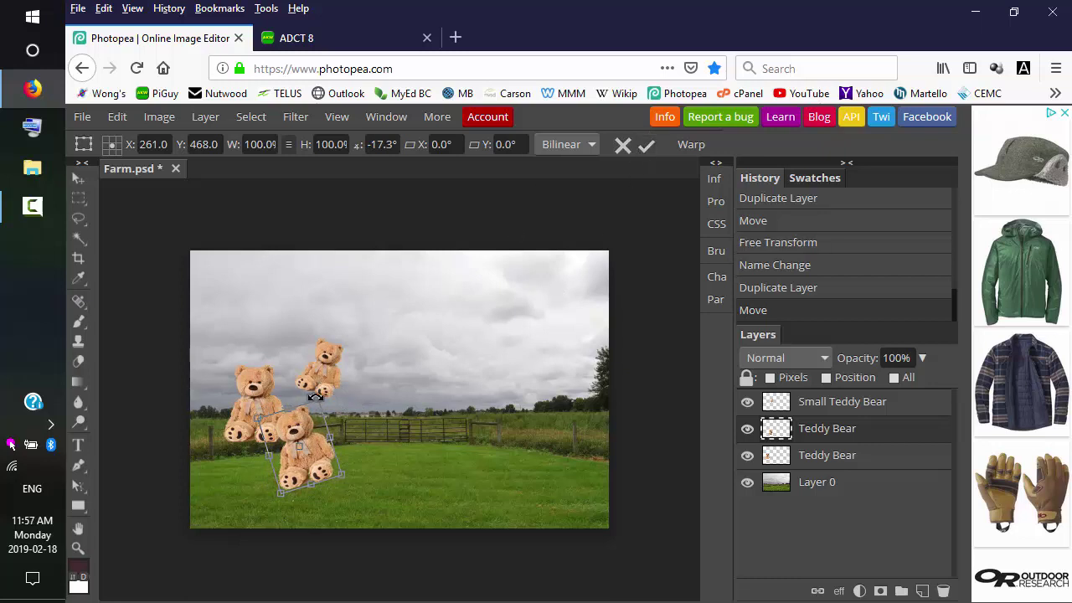
left_click_drag(317, 397, 303, 419)
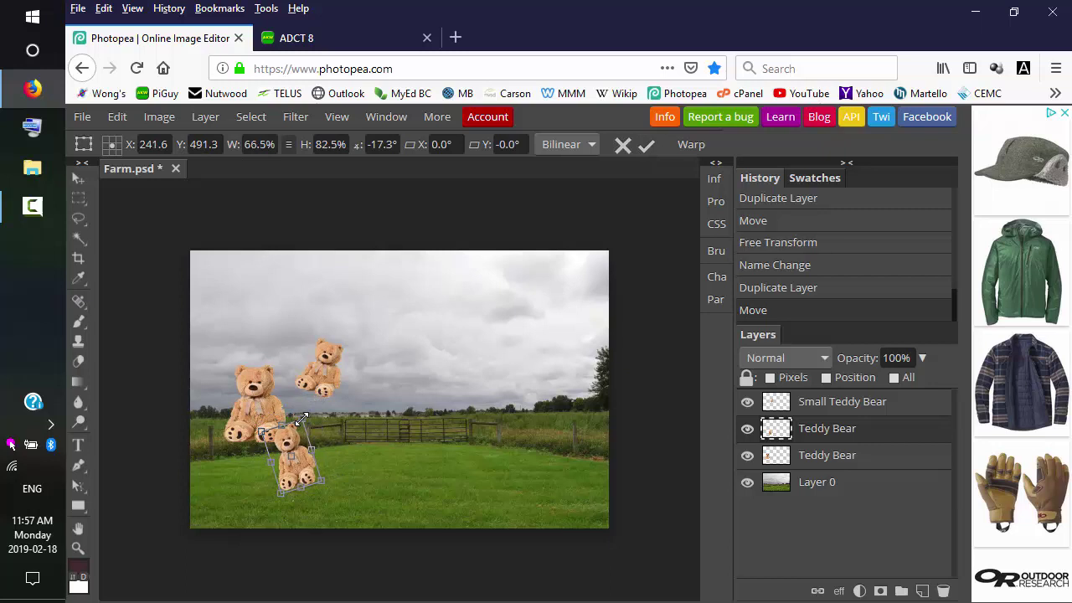
left_click(290, 147)
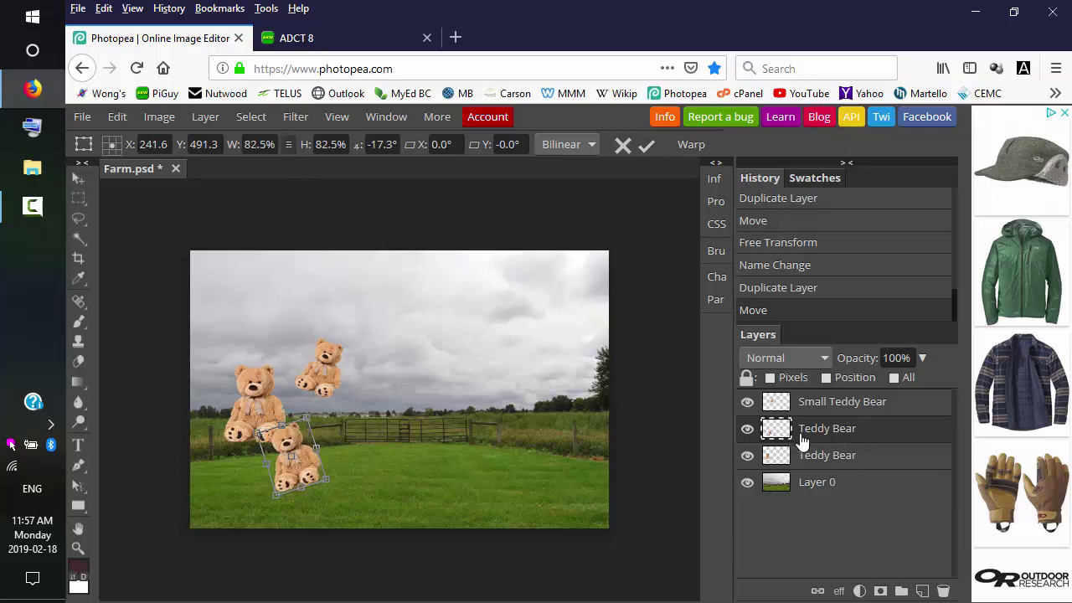
left_click(799, 434)
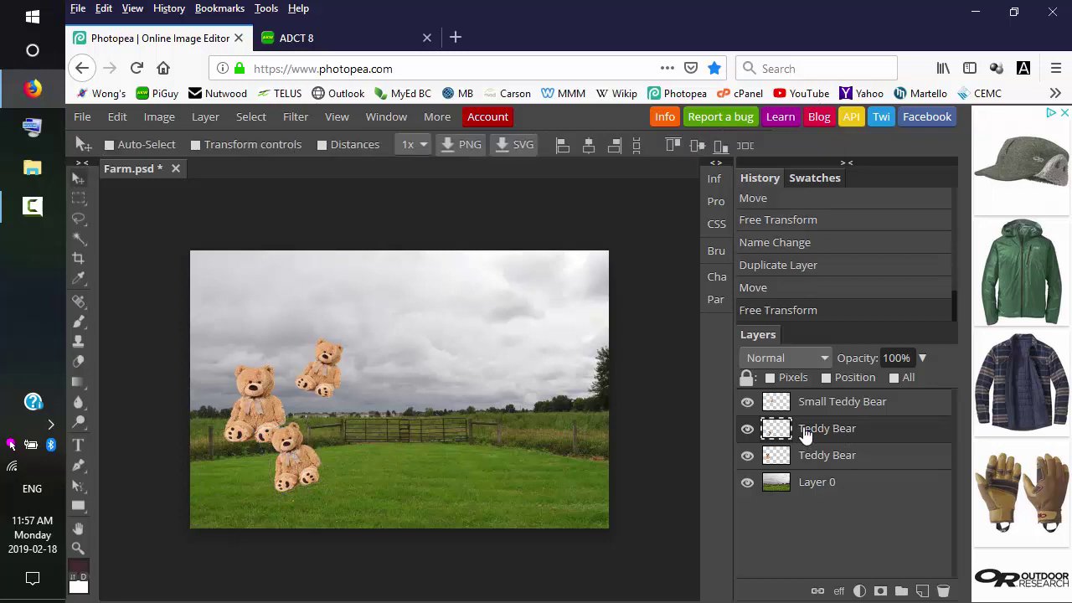
Rename the layer of the bear on the grass to Med Teddy Bear.
double_click(804, 431)
left_click(805, 429)
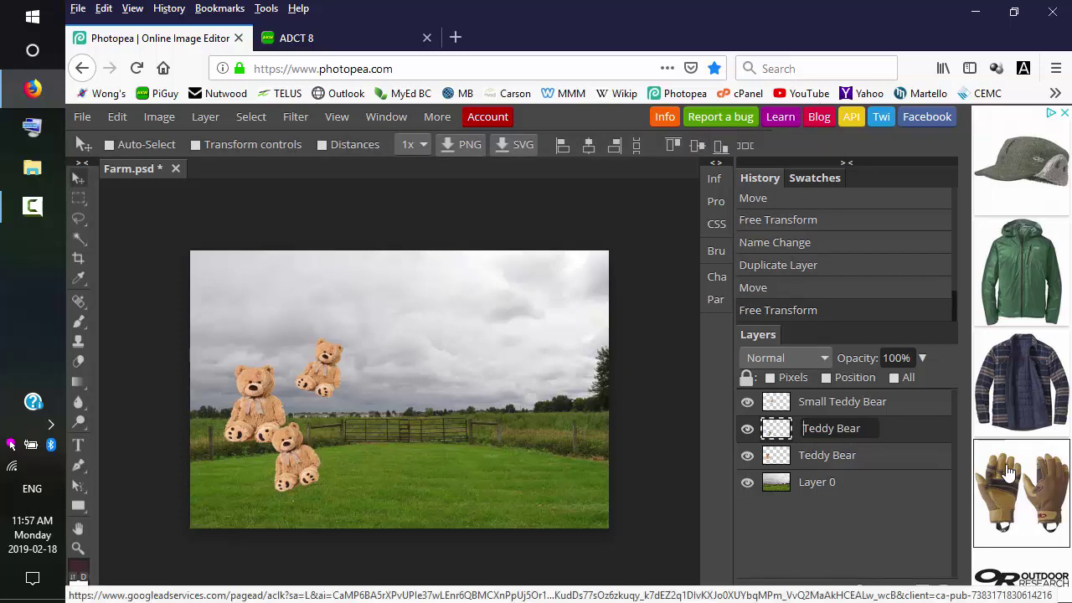
type("Med")
key("Return")
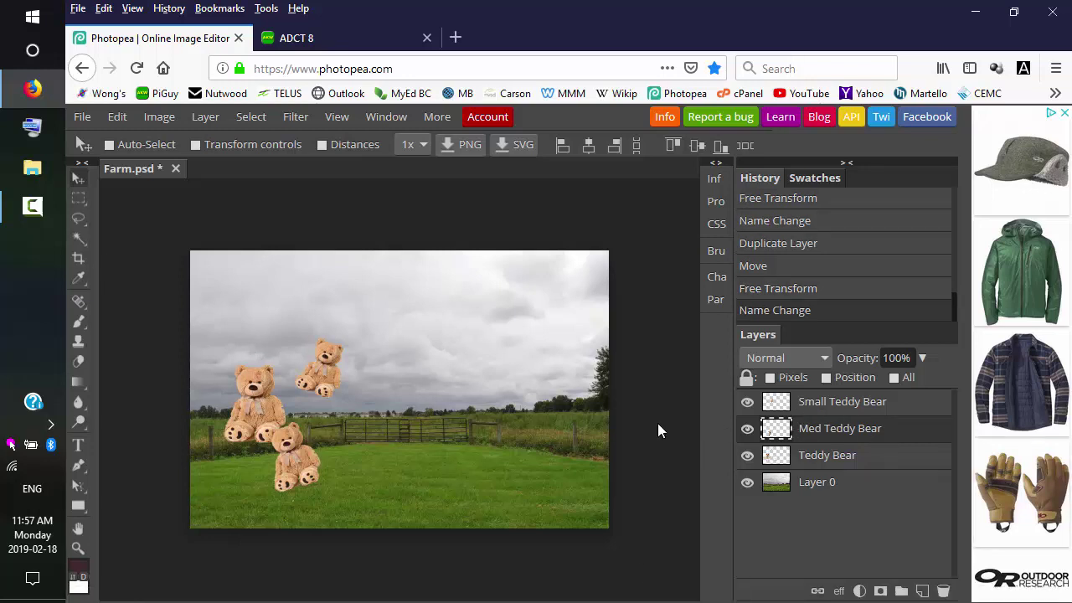
Move the Small Teddy Bear left so it sits at the large bear's shoulder, beside its head.
left_click(855, 403)
left_click_drag(341, 375, 296, 374)
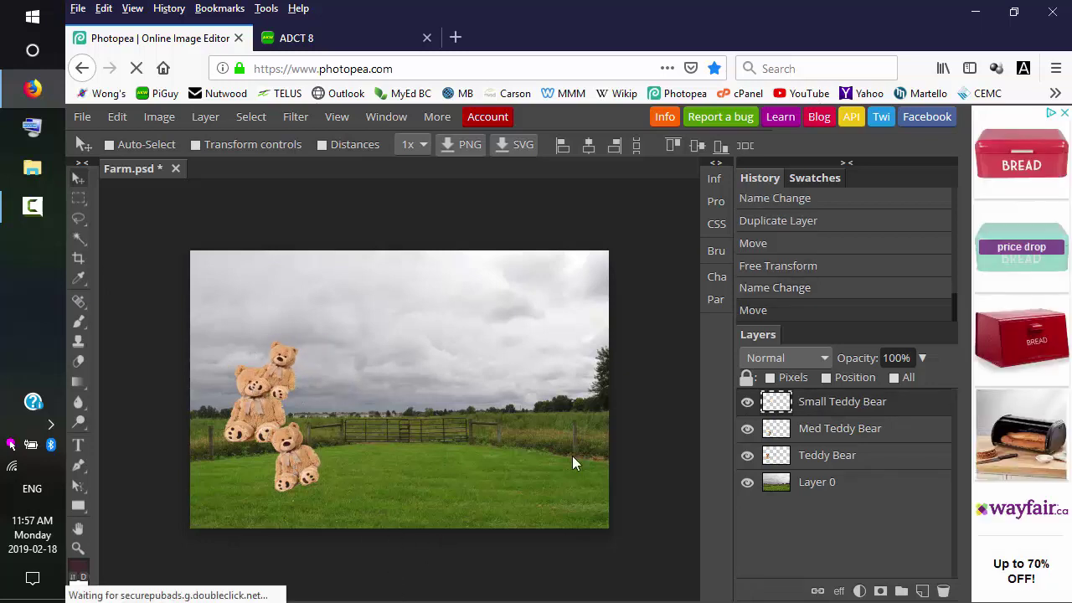
Move the Med Teddy Bear up beneath the large bear and bring the Teddy Bear layer to the top of the layer stack.
left_click(846, 430)
left_click_drag(300, 465, 290, 450)
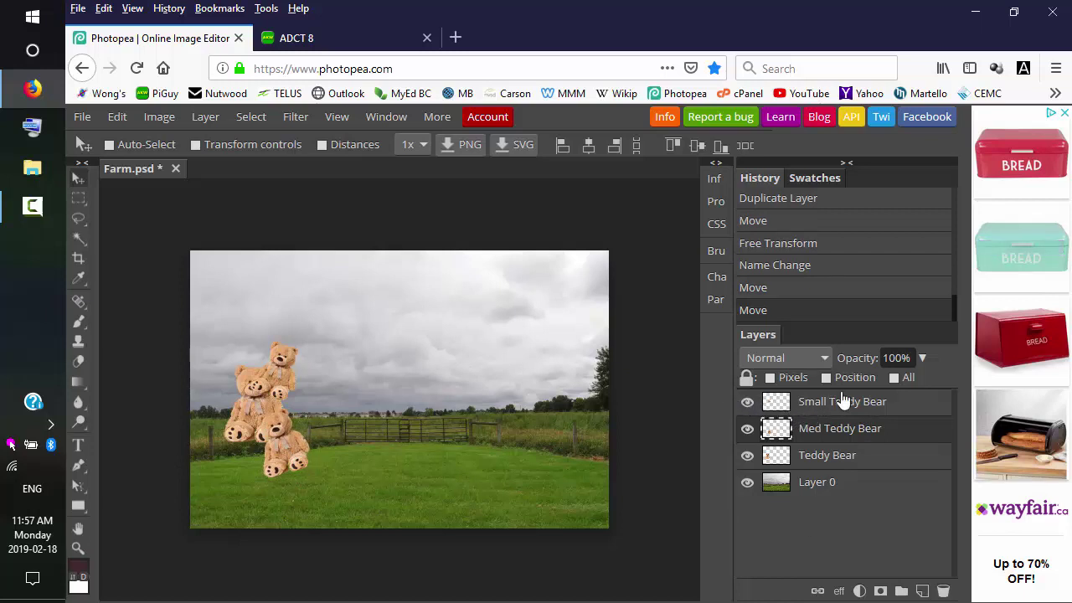
left_click(829, 461)
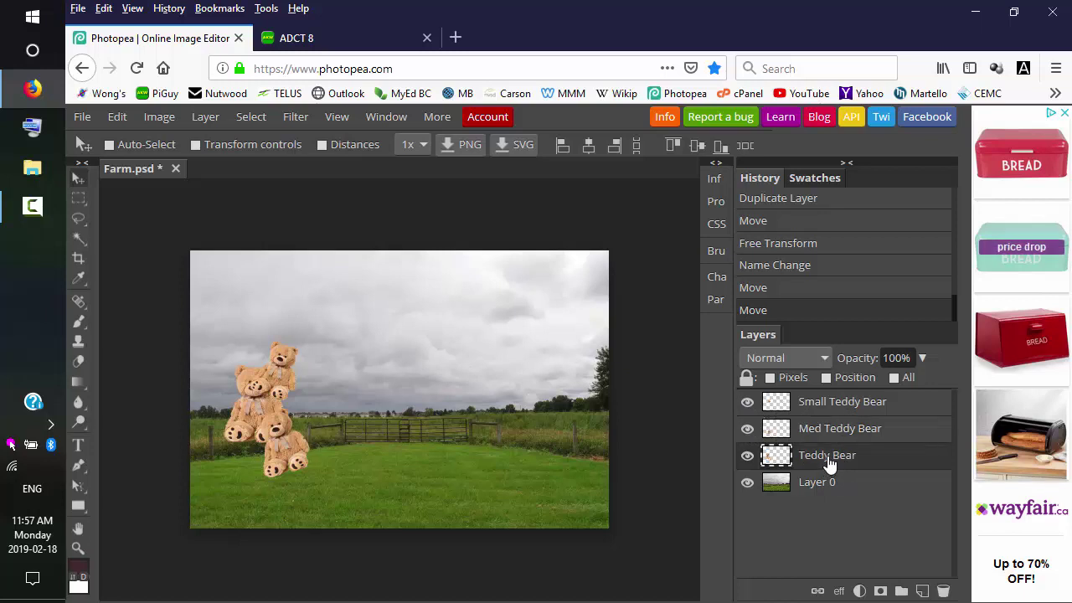
left_click_drag(829, 463, 828, 400)
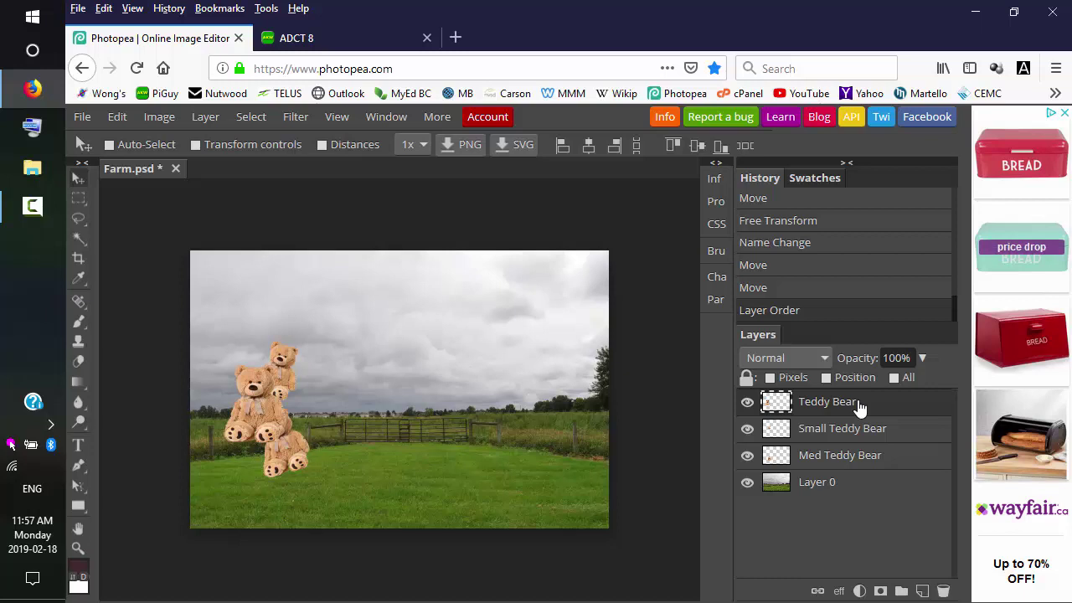
Create a new layer folder and put the Teddy Bear, Small Teddy Bear and Med Teddy Bear layers inside it, in that order.
left_click(902, 591)
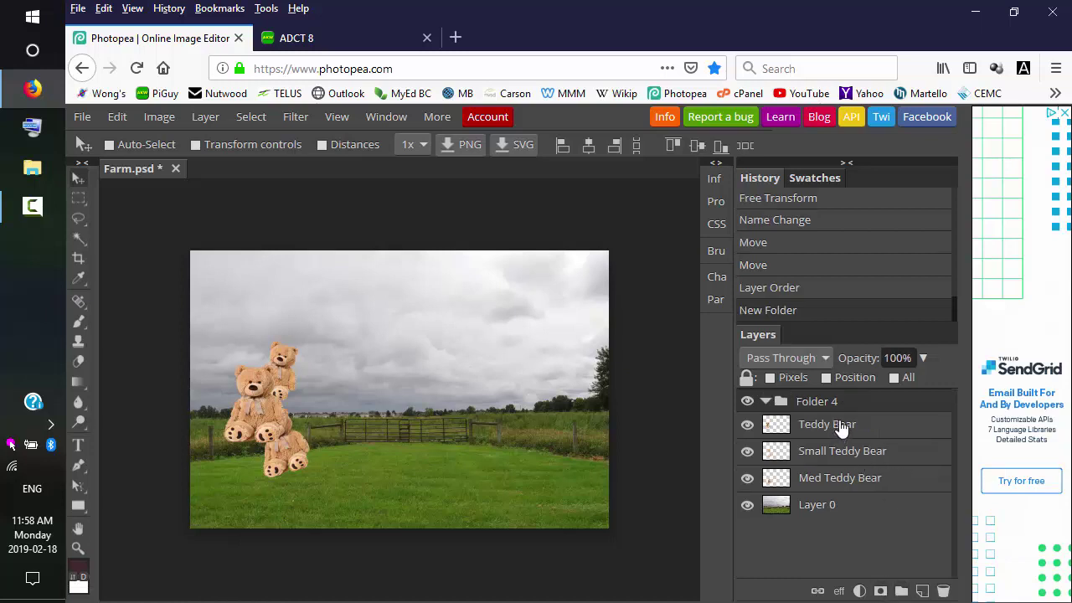
mouse_move(842, 427)
left_mouse_down()
mouse_move(848, 400)
mouse_move(843, 433)
mouse_move(830, 435)
left_mouse_up()
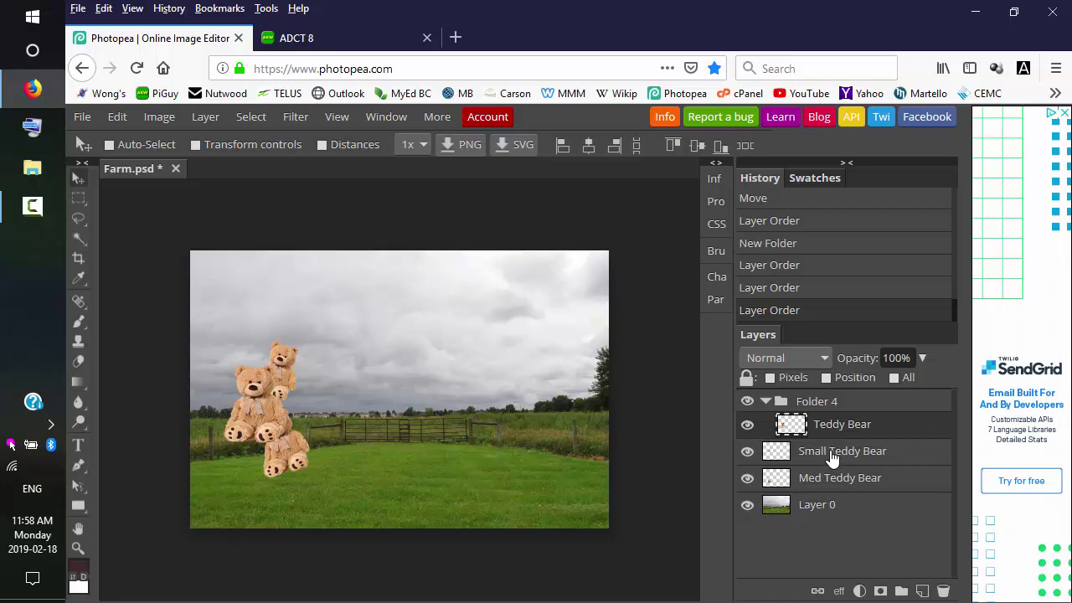
left_click_drag(833, 456, 833, 436)
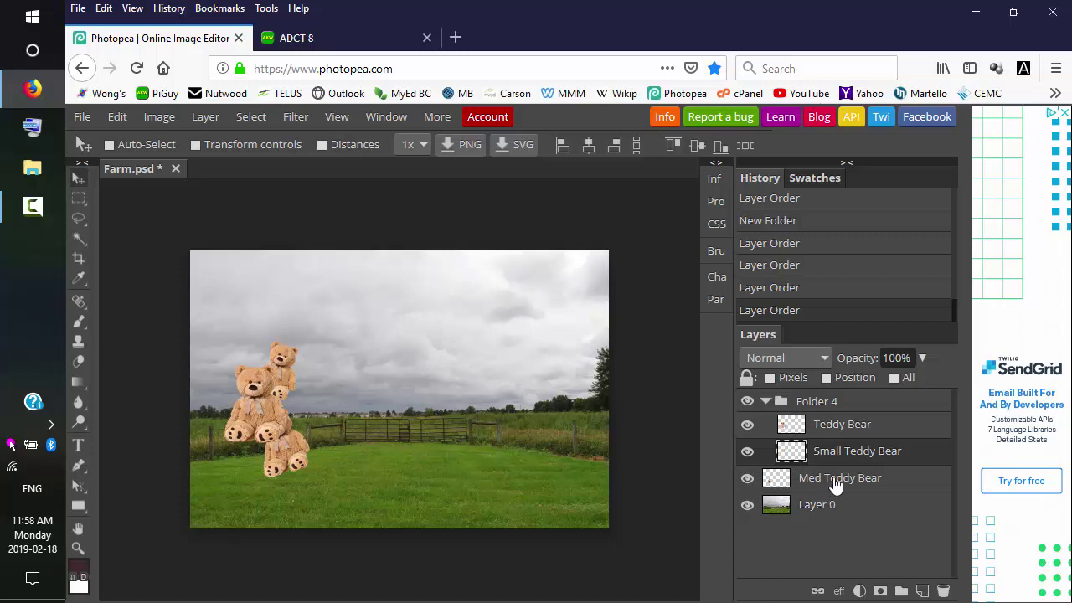
left_click_drag(838, 477, 841, 462)
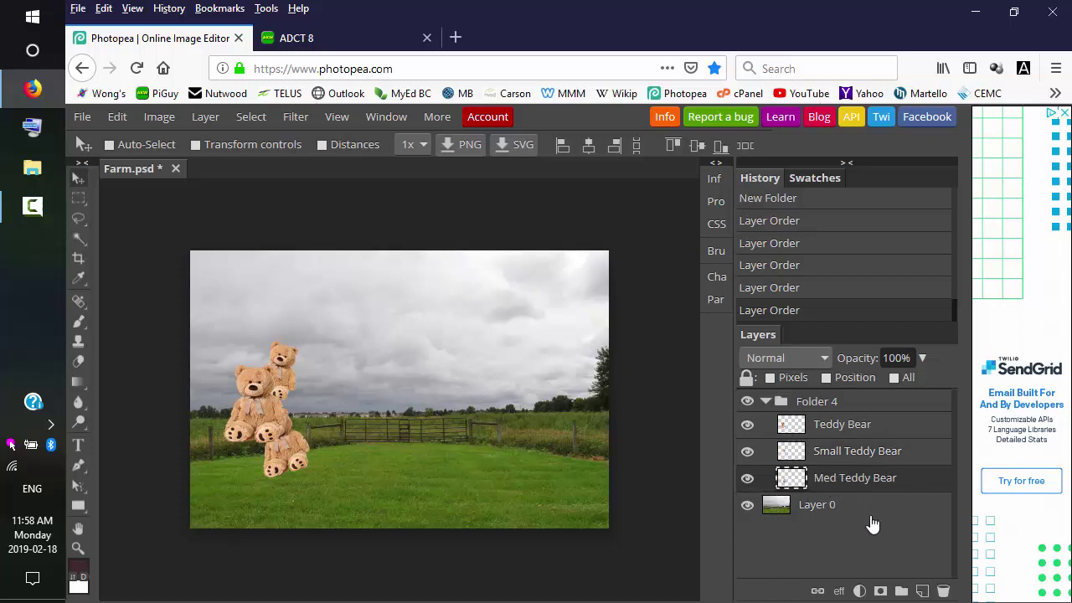
Move the whole bear folder right so the bears sit over the fence gate, and check it by hiding and showing the folder.
left_click(828, 403)
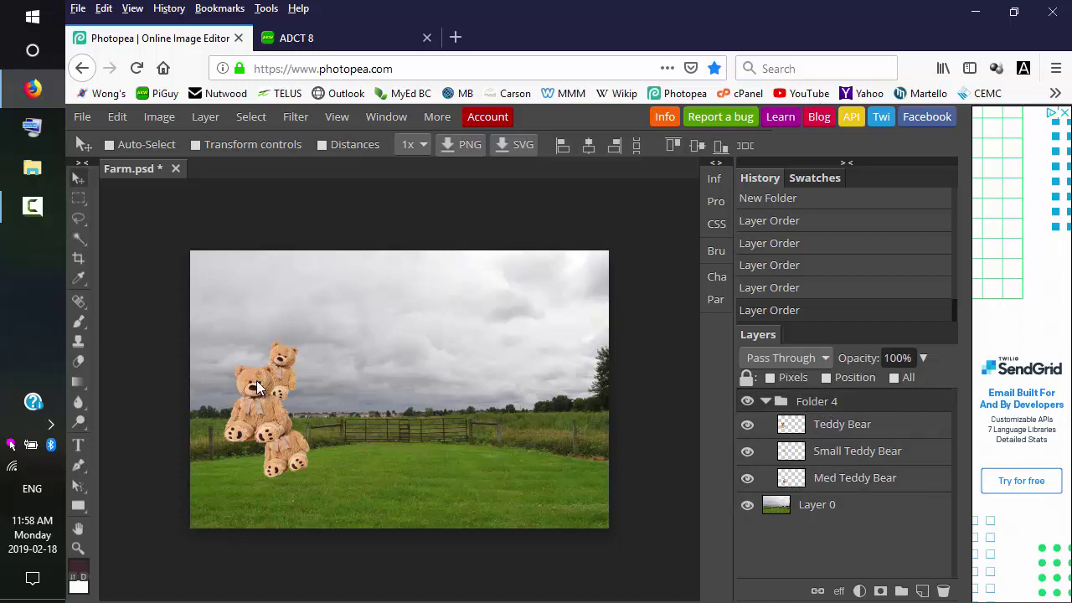
left_click_drag(266, 382, 430, 356)
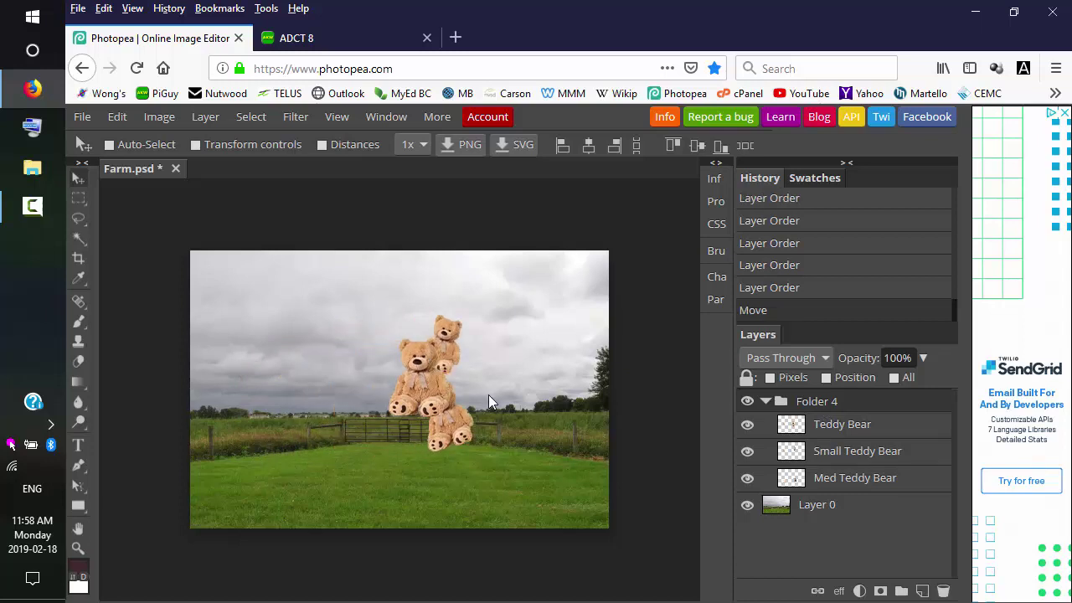
left_click(747, 402)
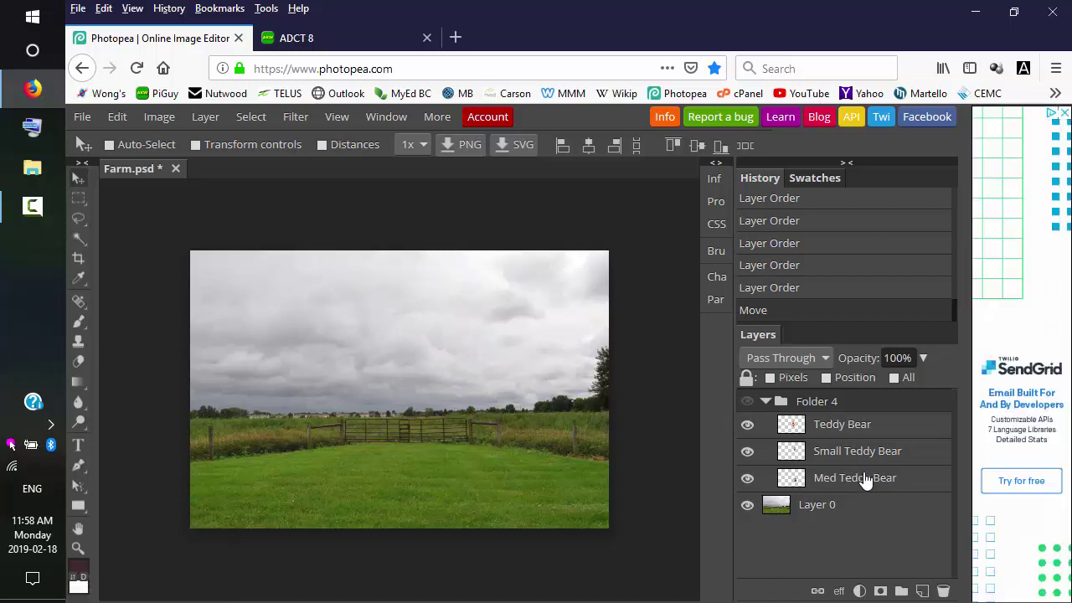
left_click(748, 402)
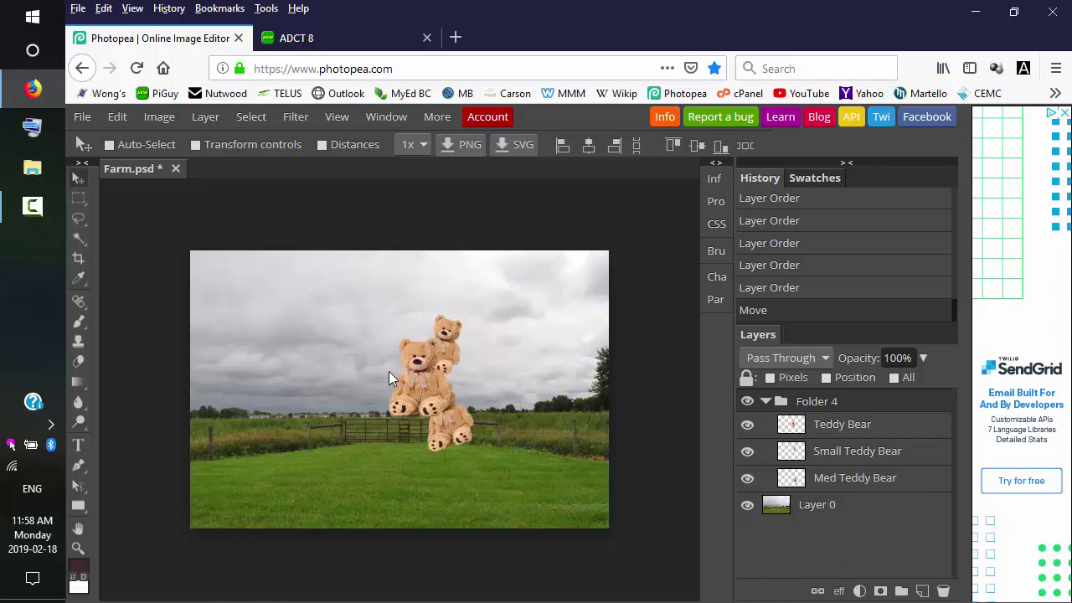
right_click(79, 218)
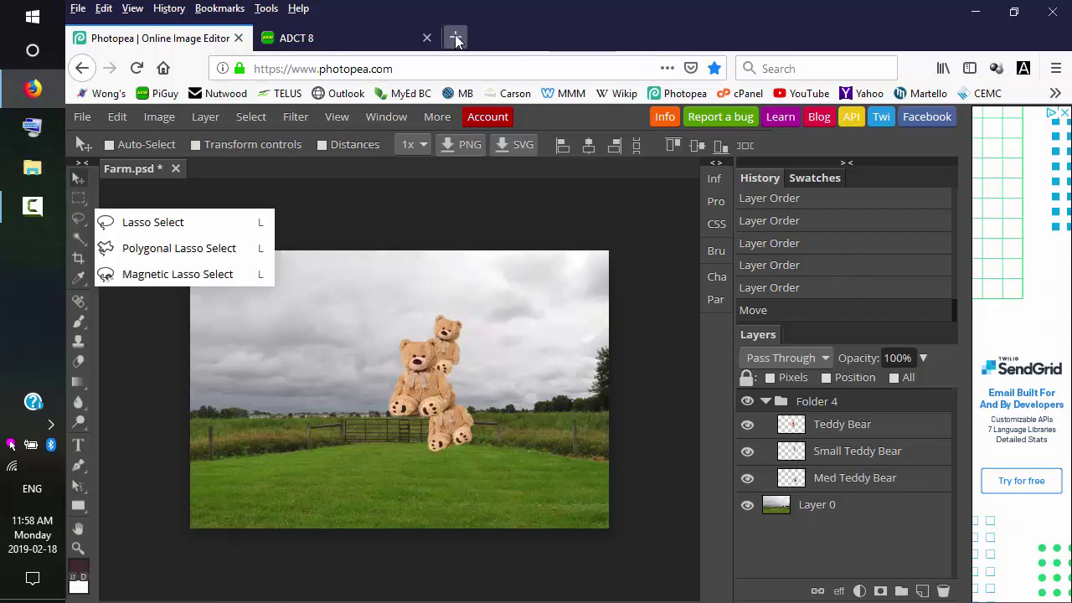
Search Google Images for "peace symbol" in a new browser tab and open the Wikipedia peace symbol preview.
left_click(455, 38)
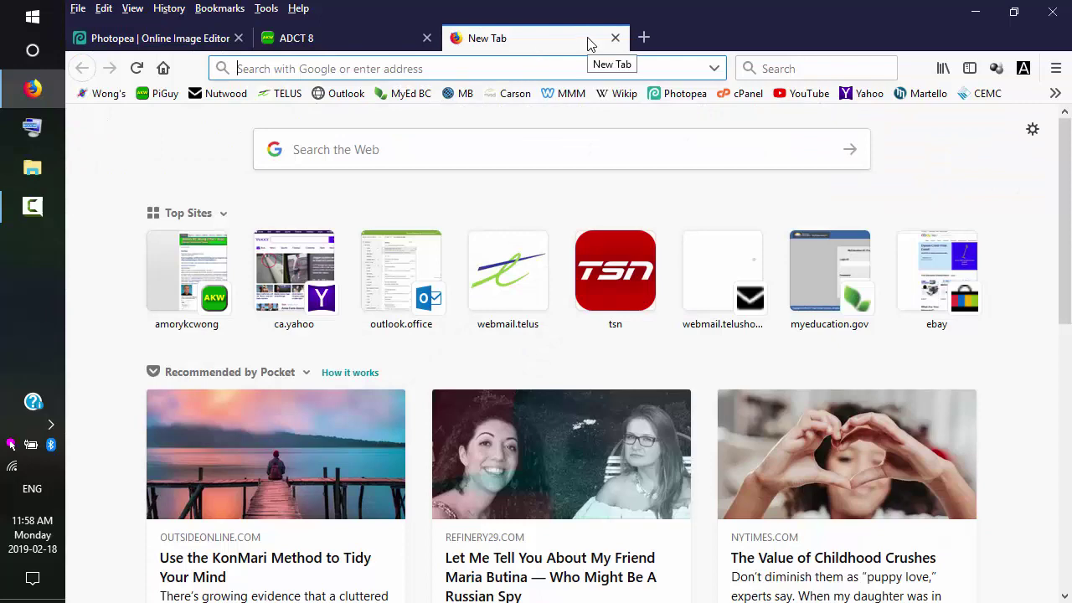
type("peace symbol")
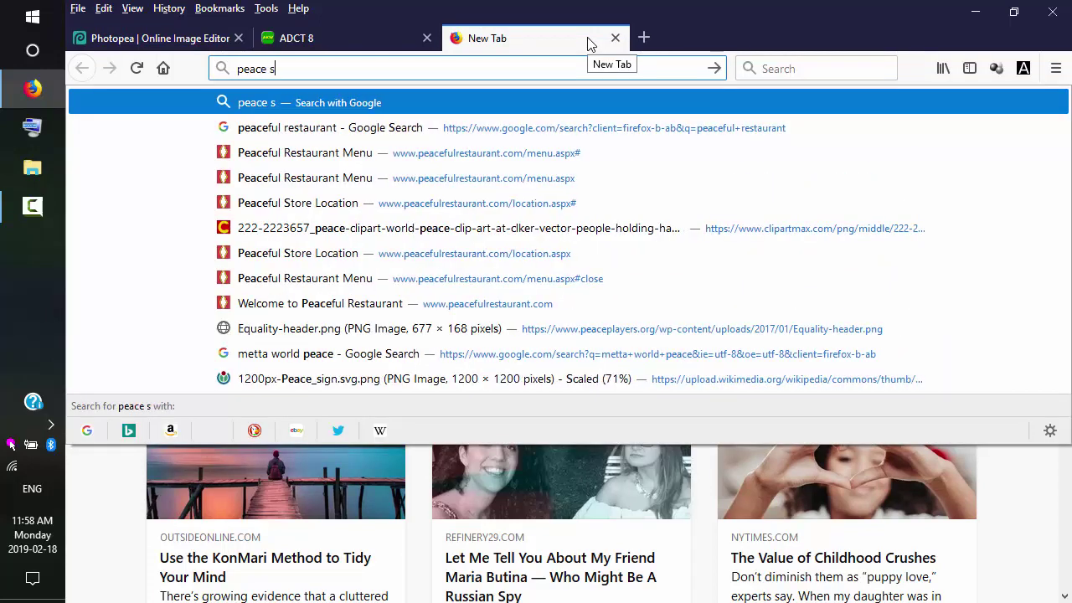
key("Return")
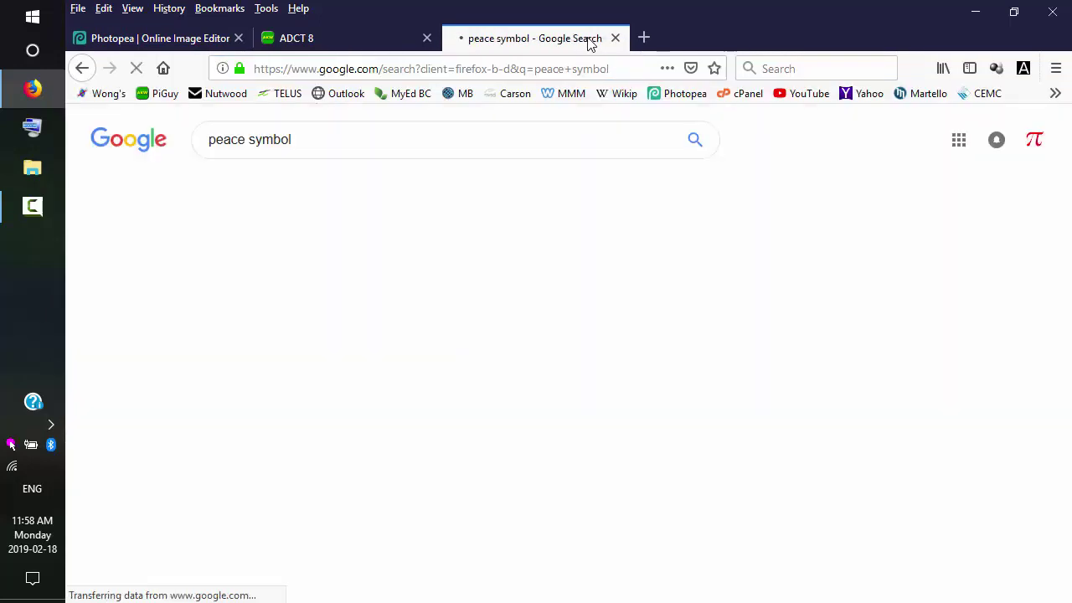
left_click(268, 192)
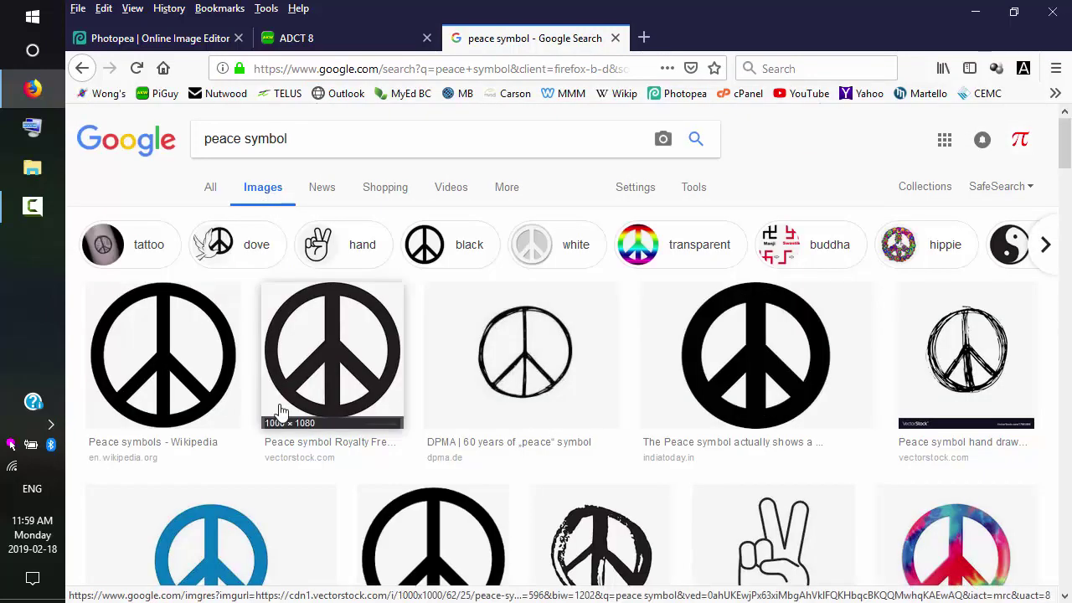
left_click(188, 381)
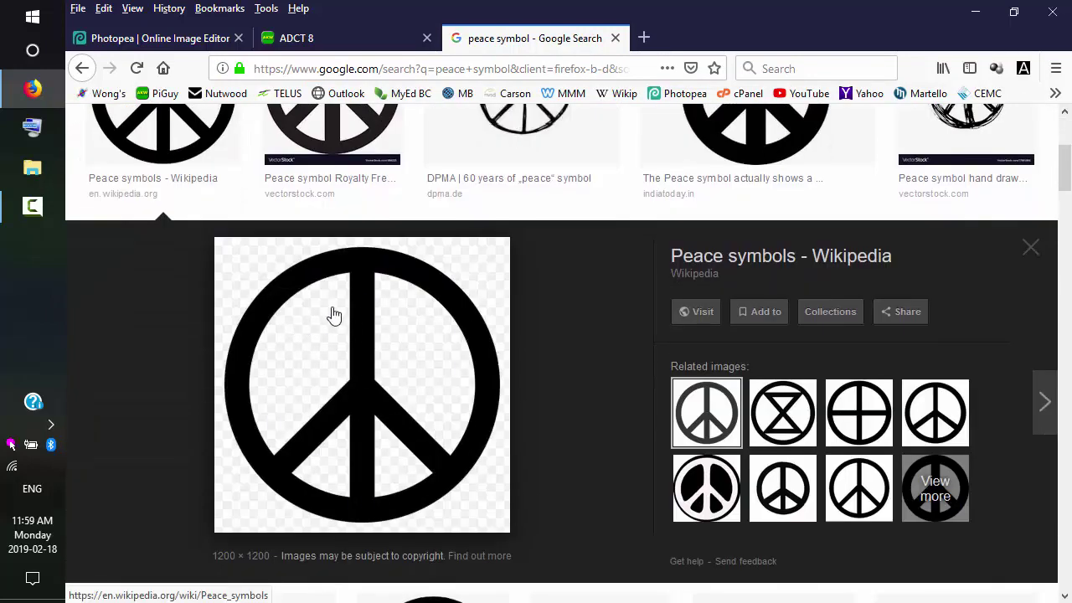
Save the peace symbol image to the Desktop as 1200px-Peace_sign.svg.png.
right_click(372, 408)
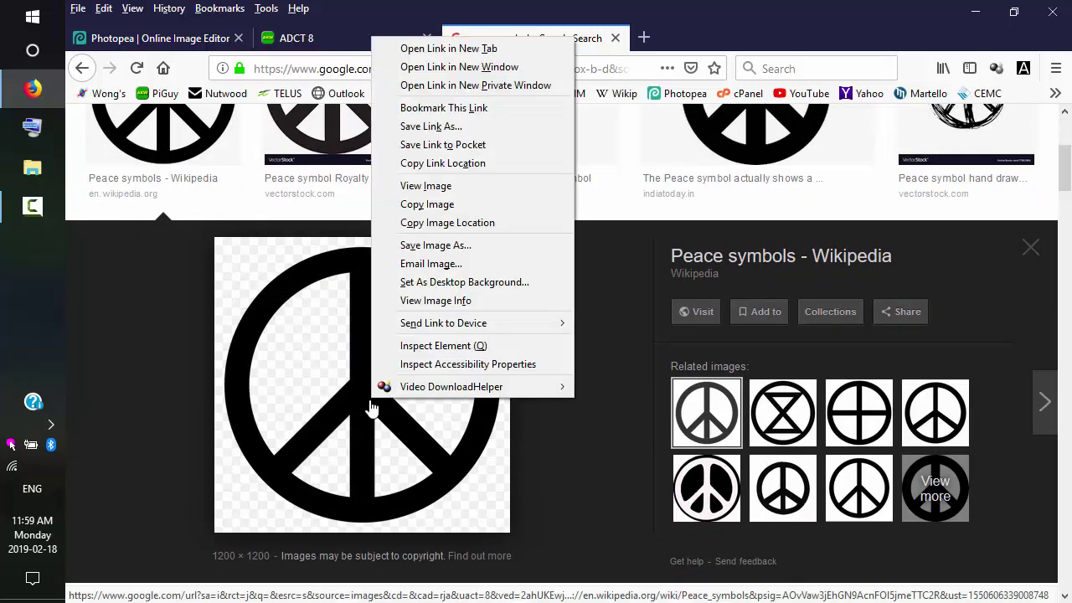
left_click(447, 245)
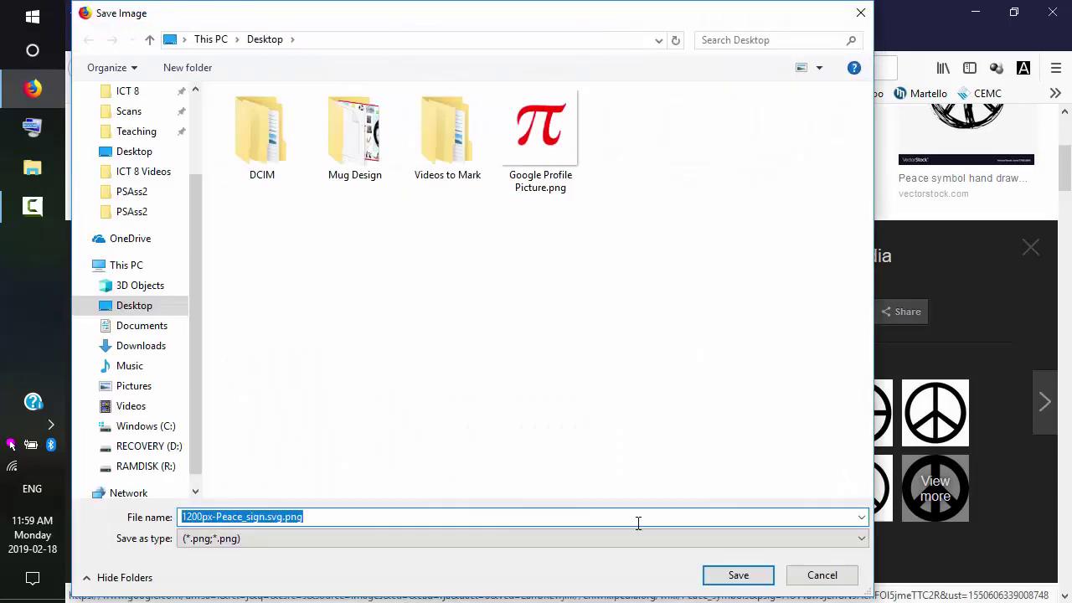
left_click(750, 576)
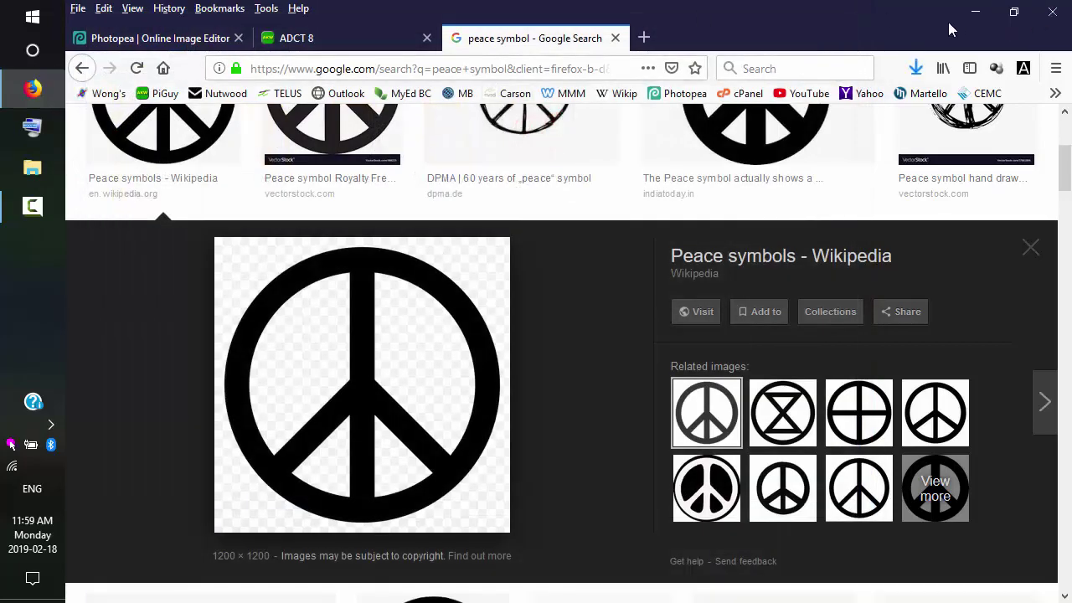
Close the search page, place the peace sign image from the desktop into Farm.psd at 100% size, and put its layer below Med Teddy Bear.
left_click(1014, 12)
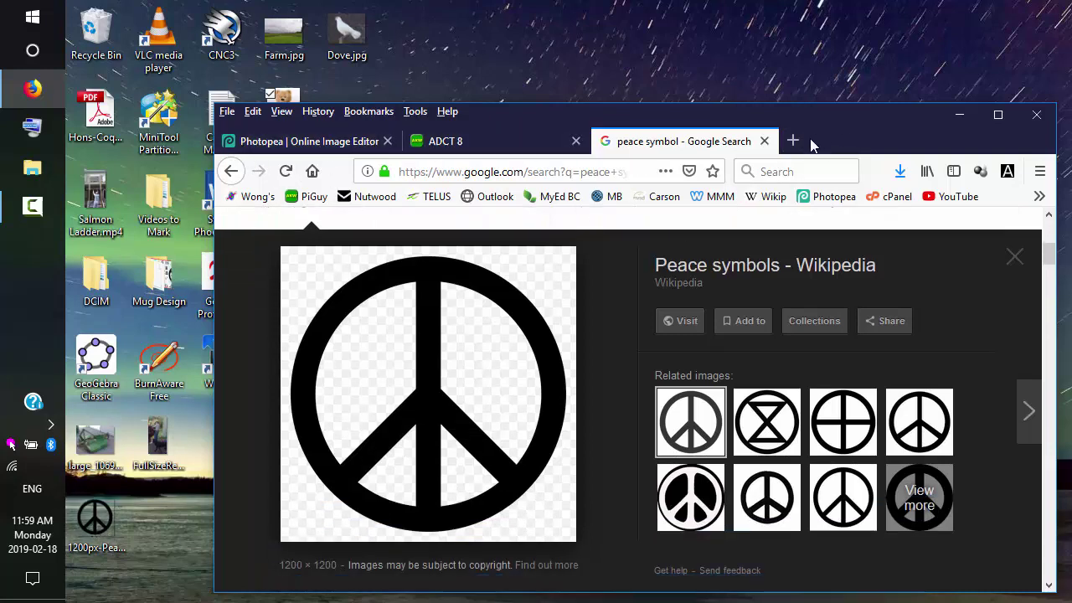
left_click(764, 142)
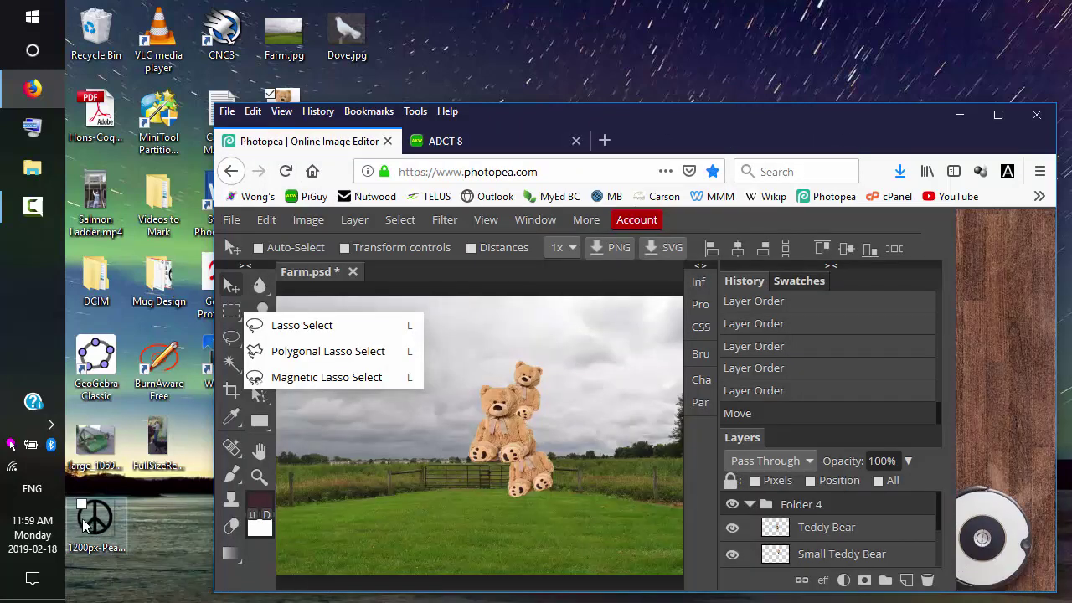
left_click_drag(98, 522, 435, 452)
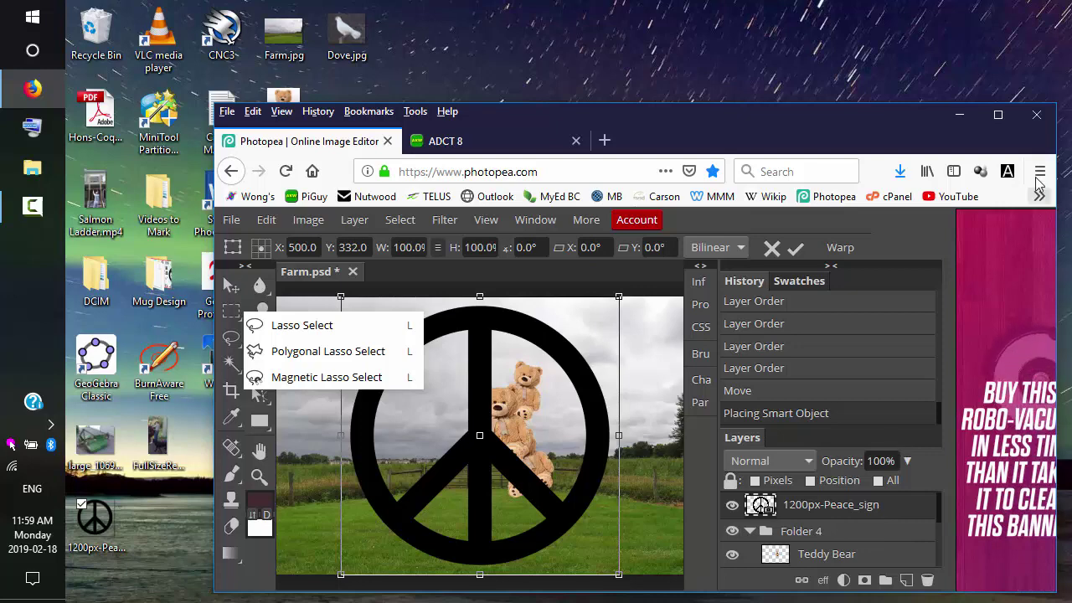
left_click(998, 115)
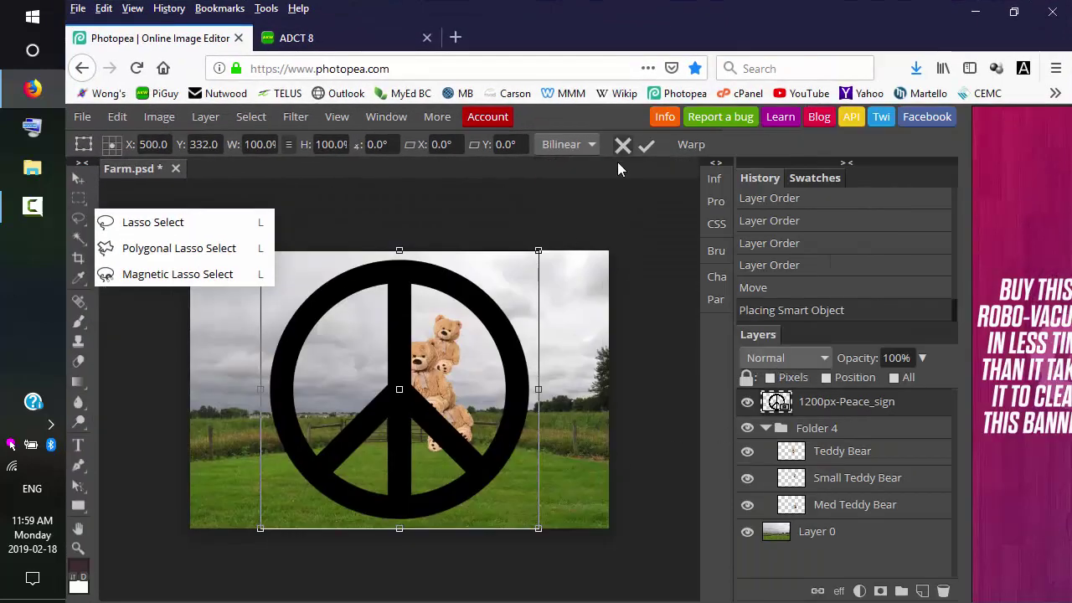
left_click(646, 147)
left_click_drag(833, 407, 834, 520)
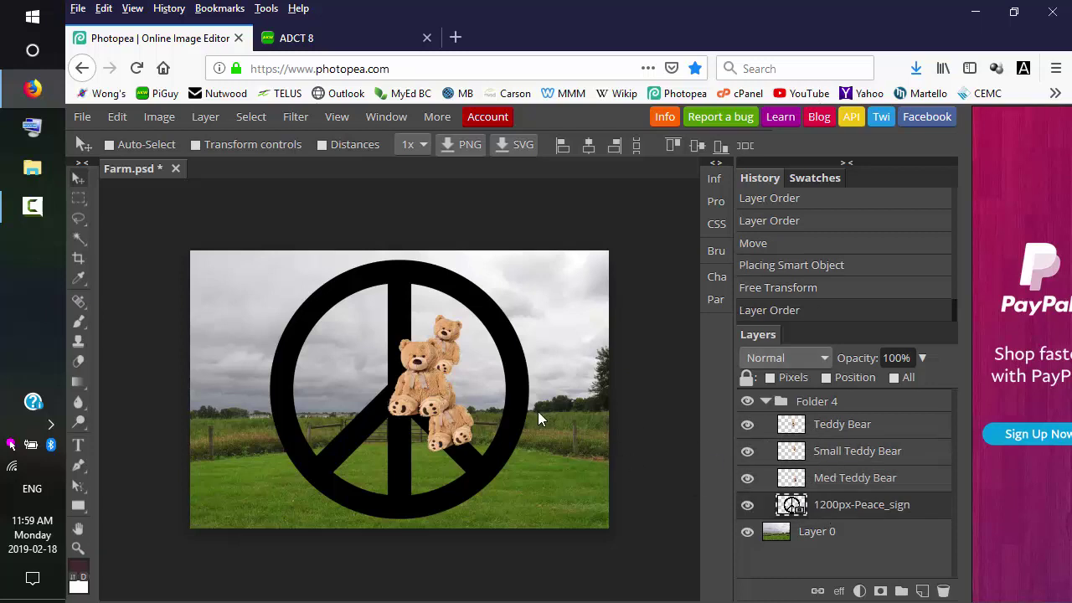
Stack the bears along the peace sign's upper vertical bar: Teddy Bear at the centre, Small Teddy Bear above it, and Med Teddy Bear on top.
left_click(841, 427)
left_click_drag(418, 372, 399, 371)
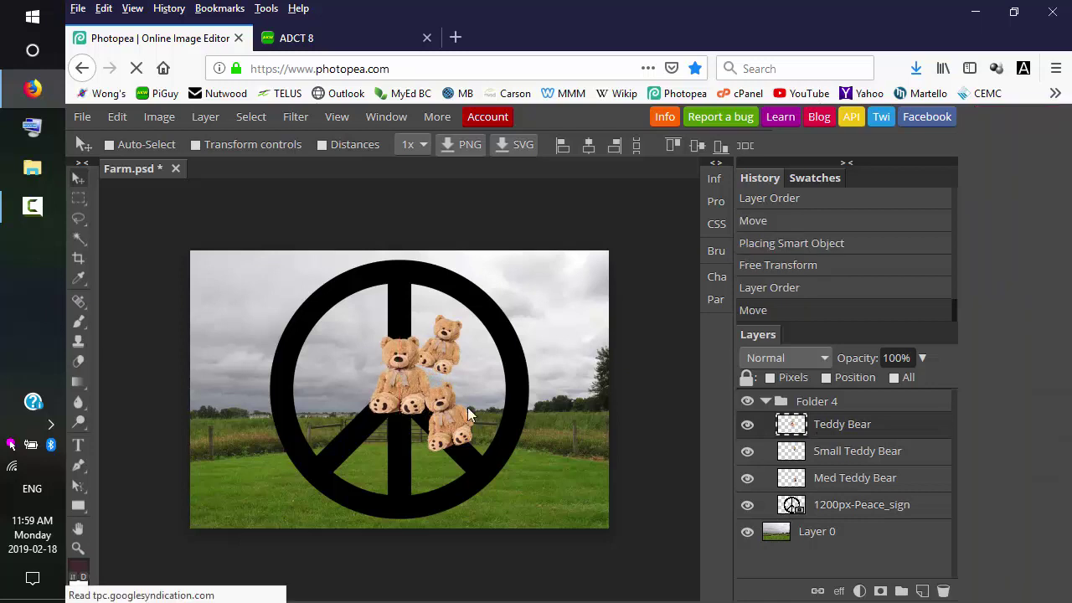
left_click(878, 453)
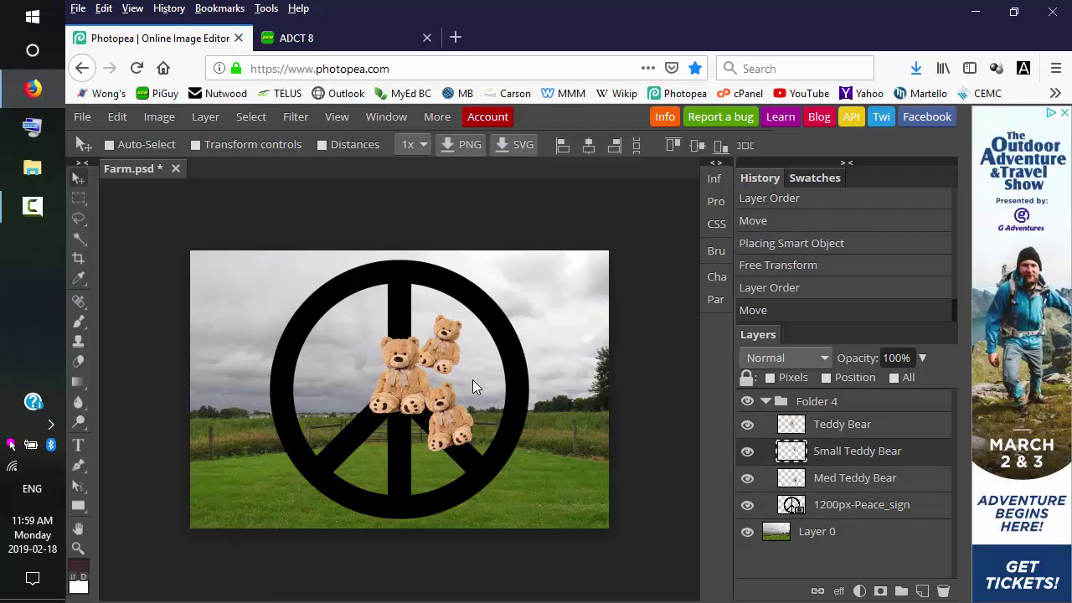
left_click_drag(442, 355, 404, 329)
left_click(886, 486)
left_click_drag(452, 436, 404, 304)
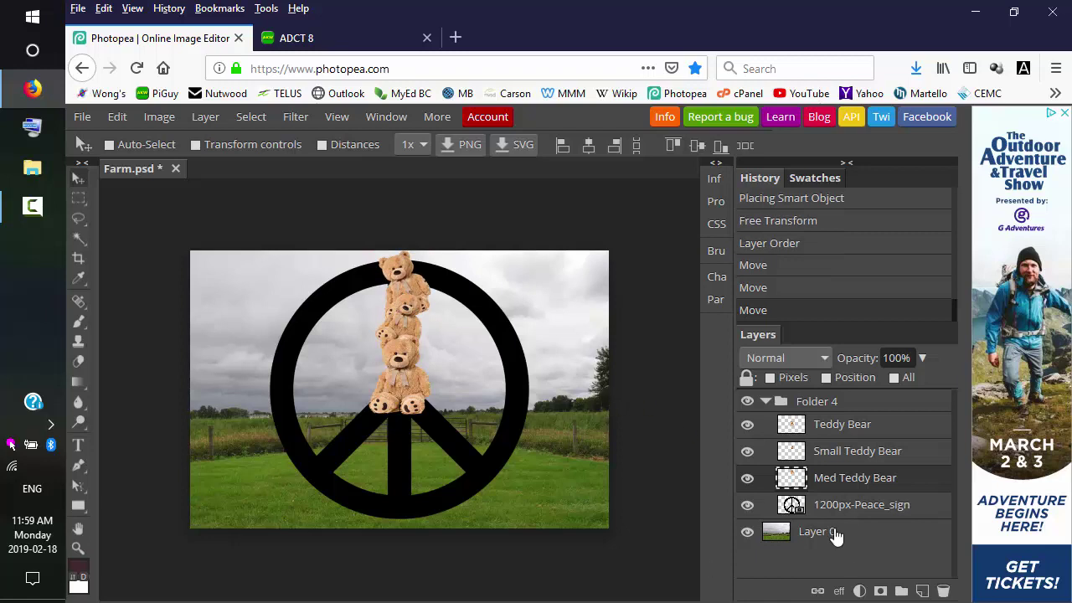
Take the peace sign layer out of the bear folder, keeping it above Layer 0, and check it by hiding and showing it.
left_click_drag(866, 509, 842, 506)
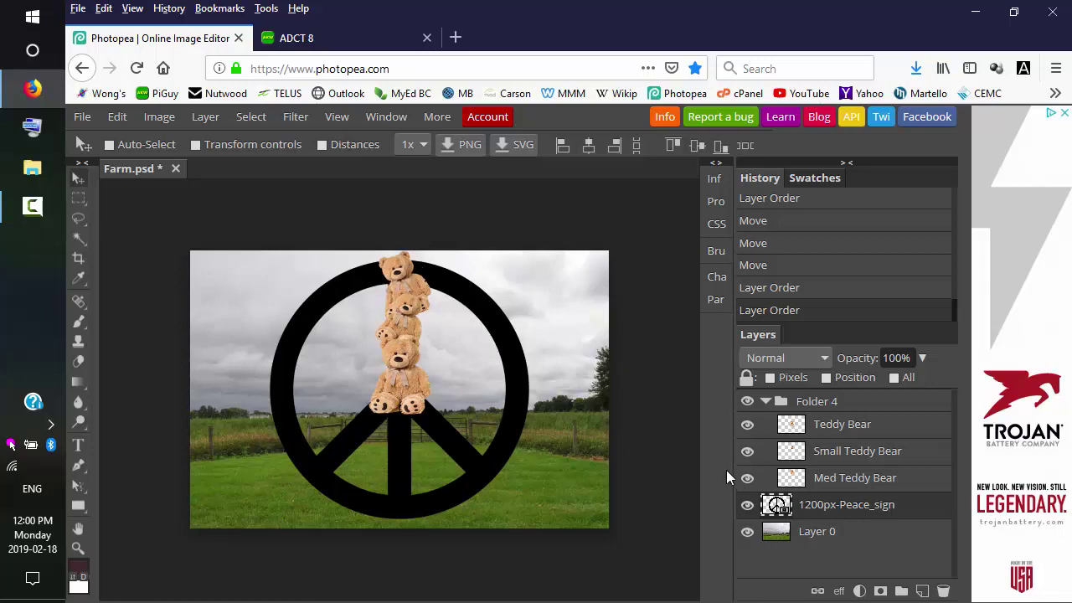
left_click(748, 507)
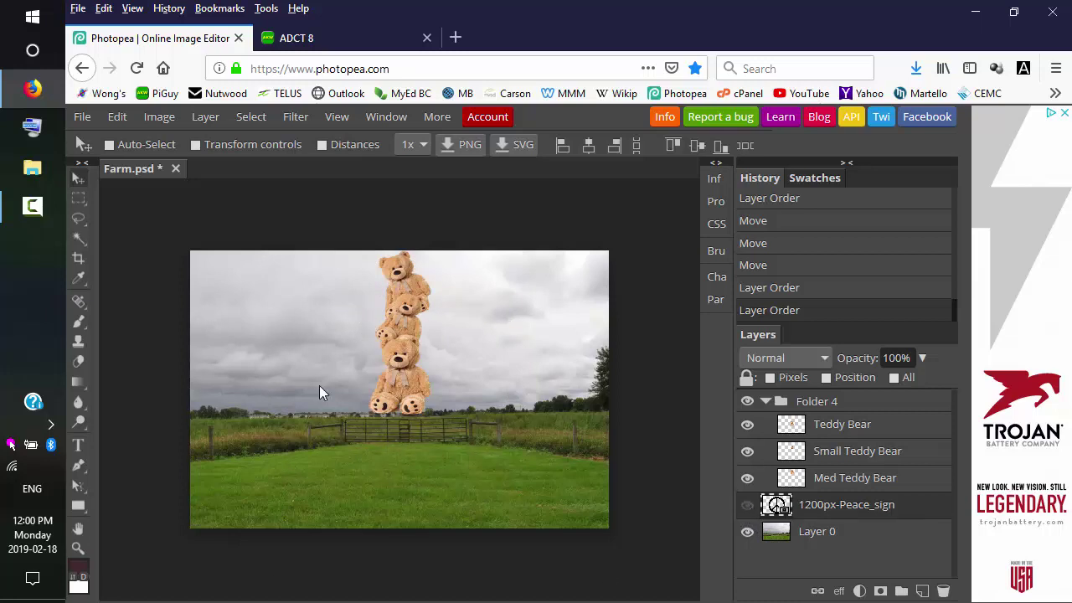
left_click(748, 508)
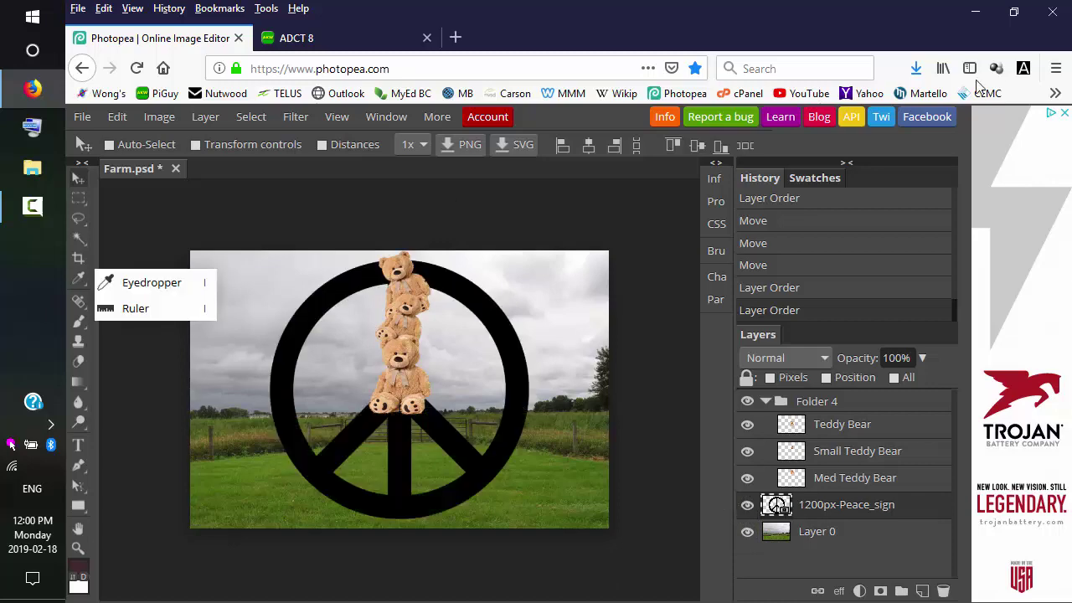
Place Dove.jpg from the desktop into Farm.psd at 100% size, above the peace sign layer.
left_click(1013, 14)
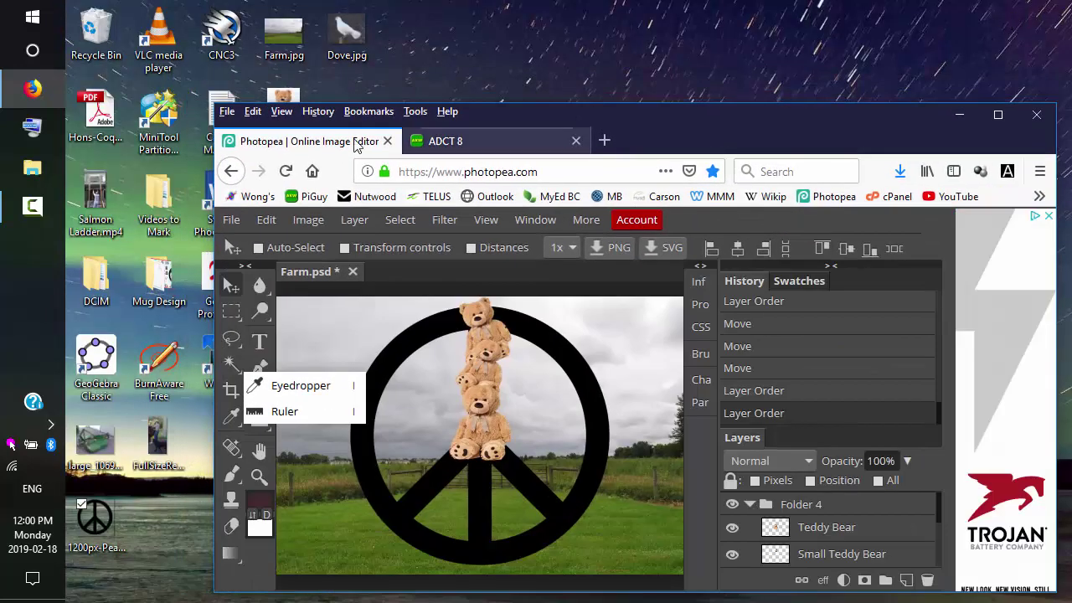
left_click_drag(349, 24, 568, 395)
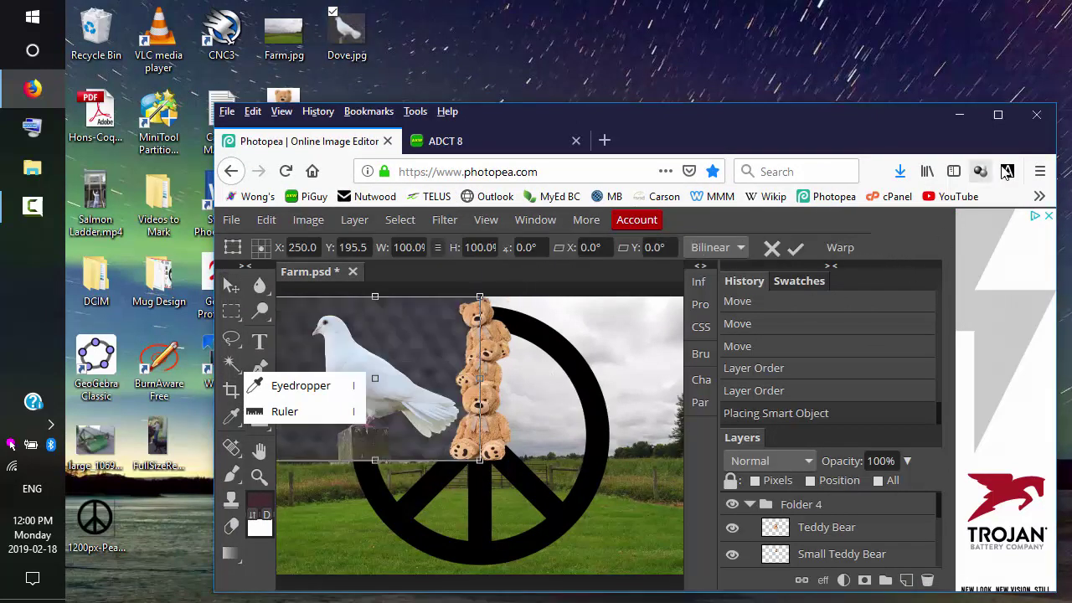
left_click(998, 115)
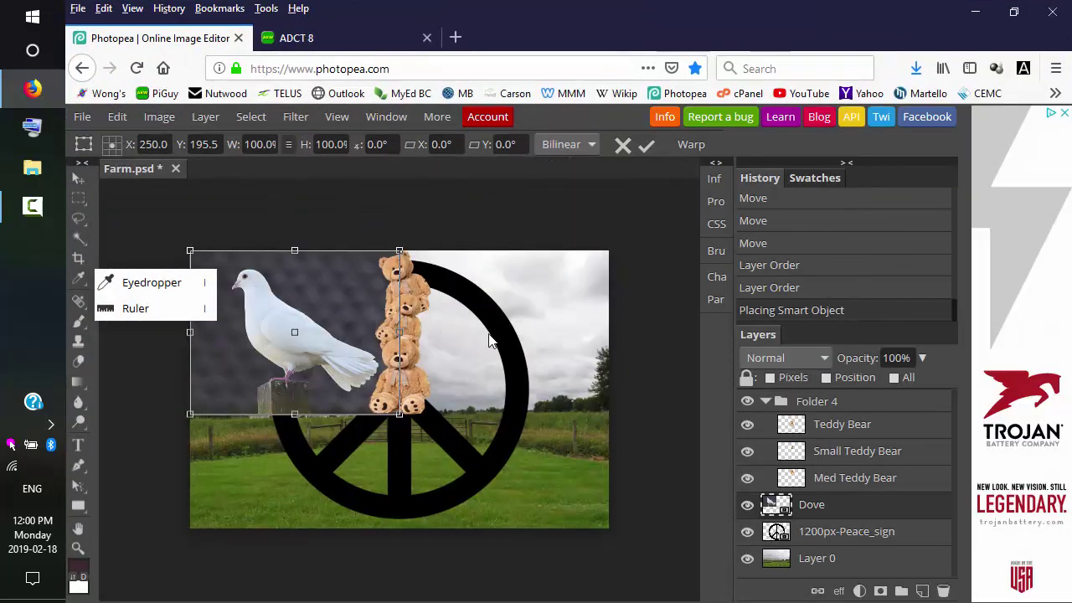
left_click(645, 145)
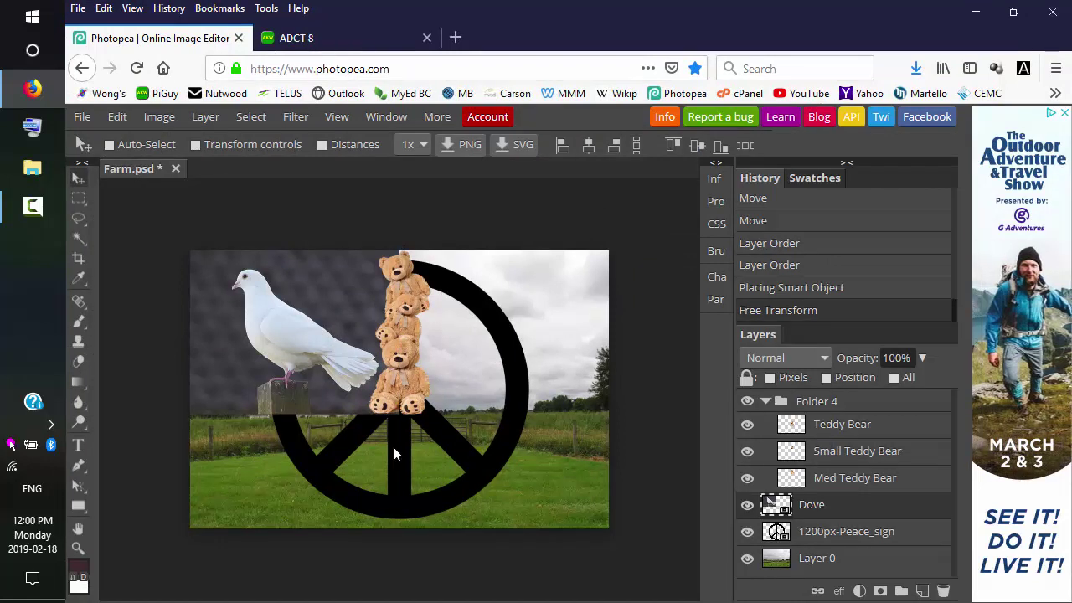
right_click(78, 218)
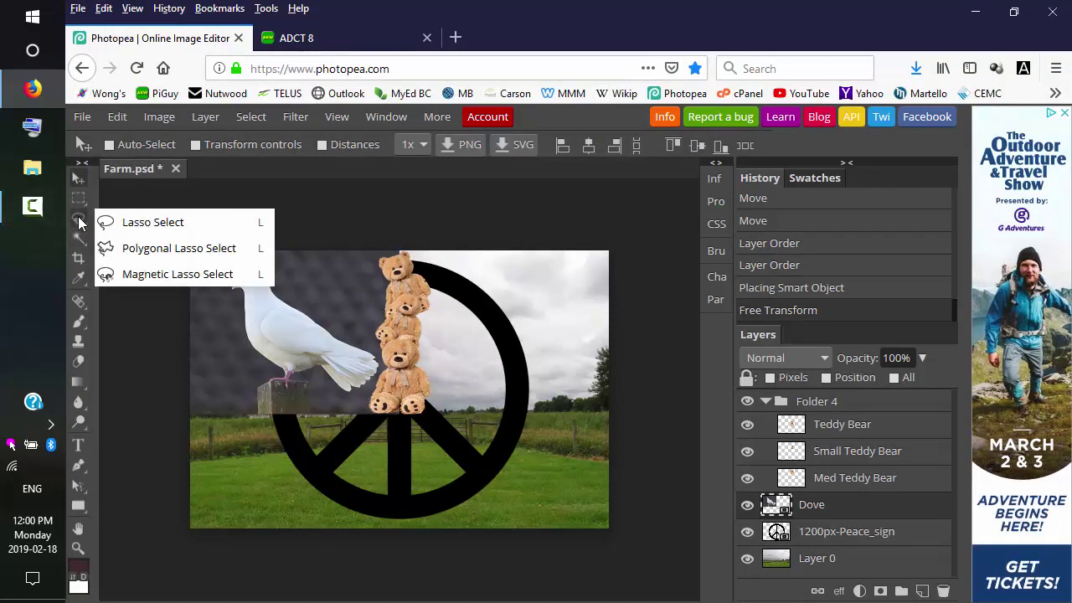
right_click(82, 238)
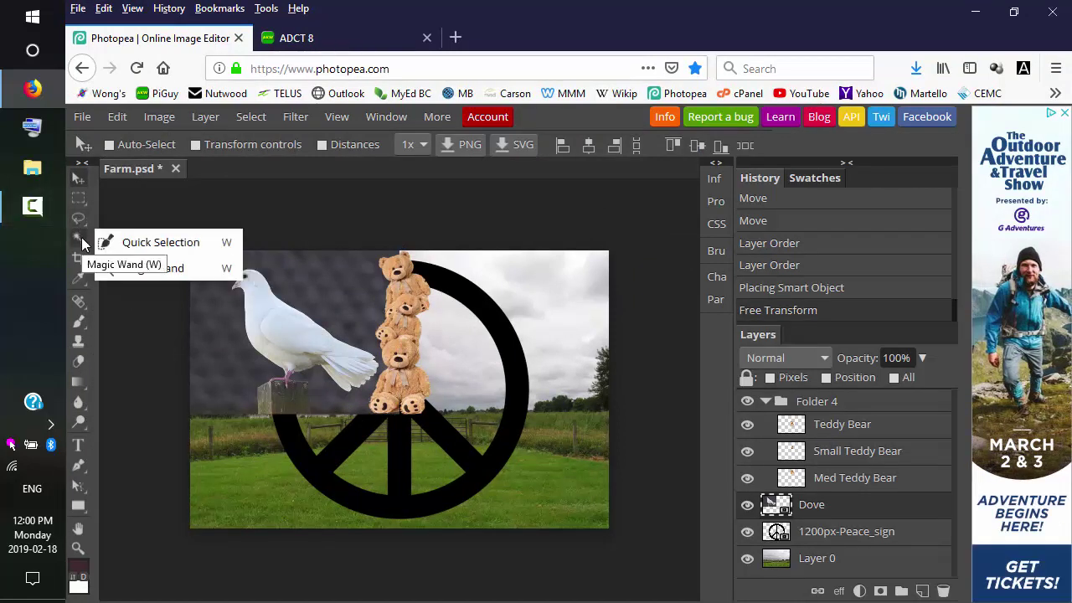
right_click(807, 511)
mouse_move(808, 511)
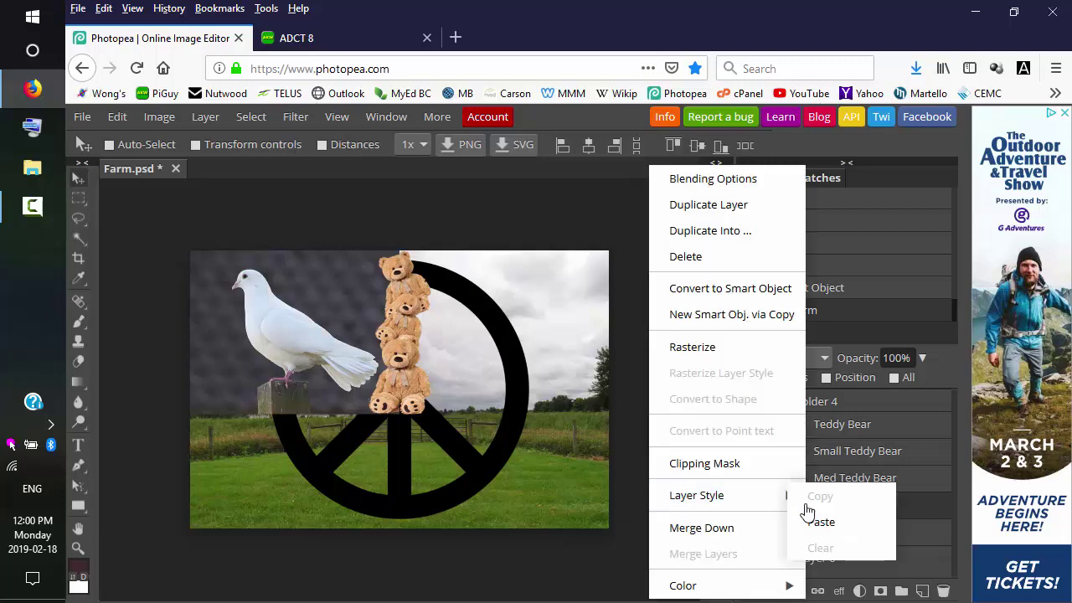
left_click(920, 509)
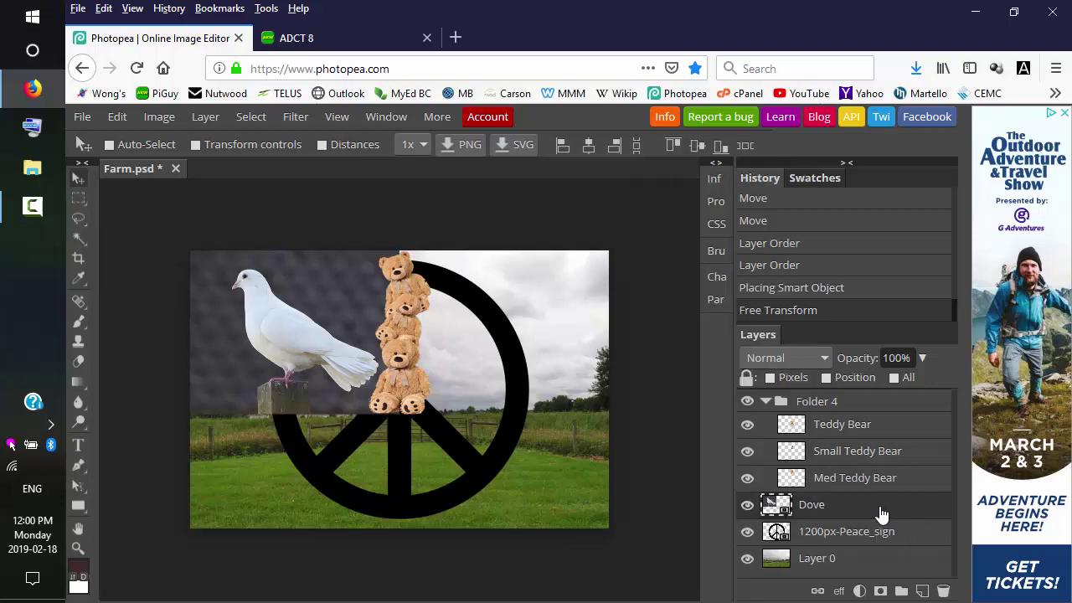
Add a raster mask that shows everything to the Dove layer.
left_click(207, 117)
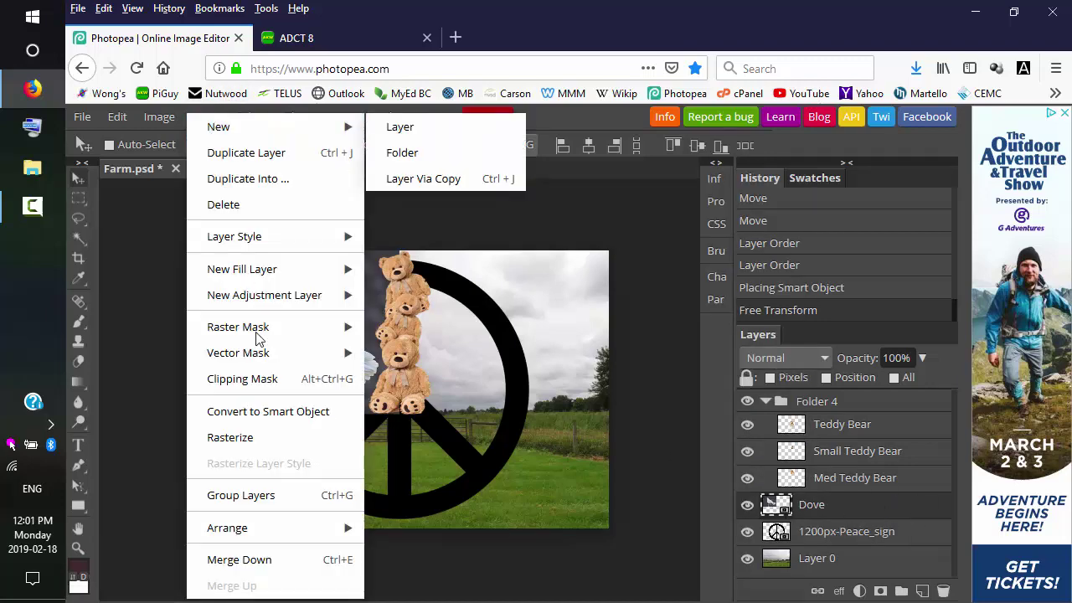
mouse_move(270, 328)
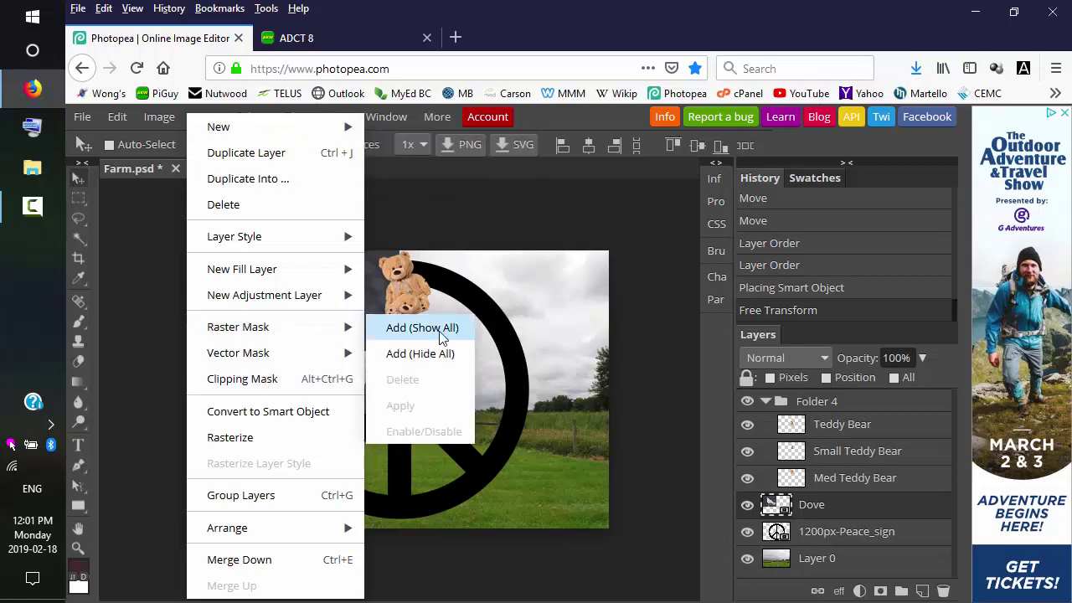
left_click(442, 330)
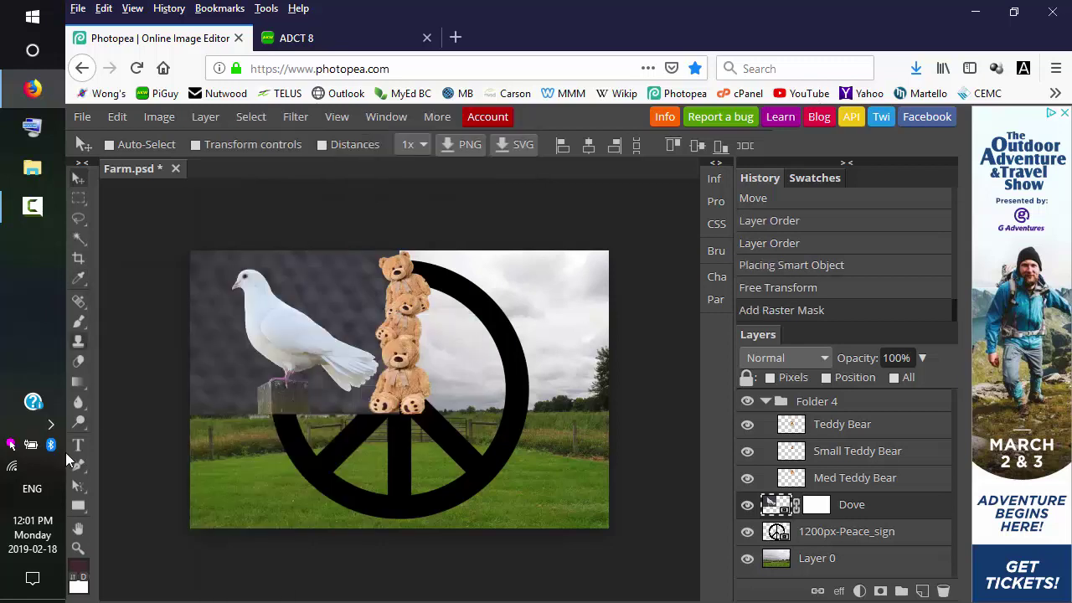
Set up the Brush tool with a size of 82 px and black (000000) as the foreground colour.
left_click(79, 324)
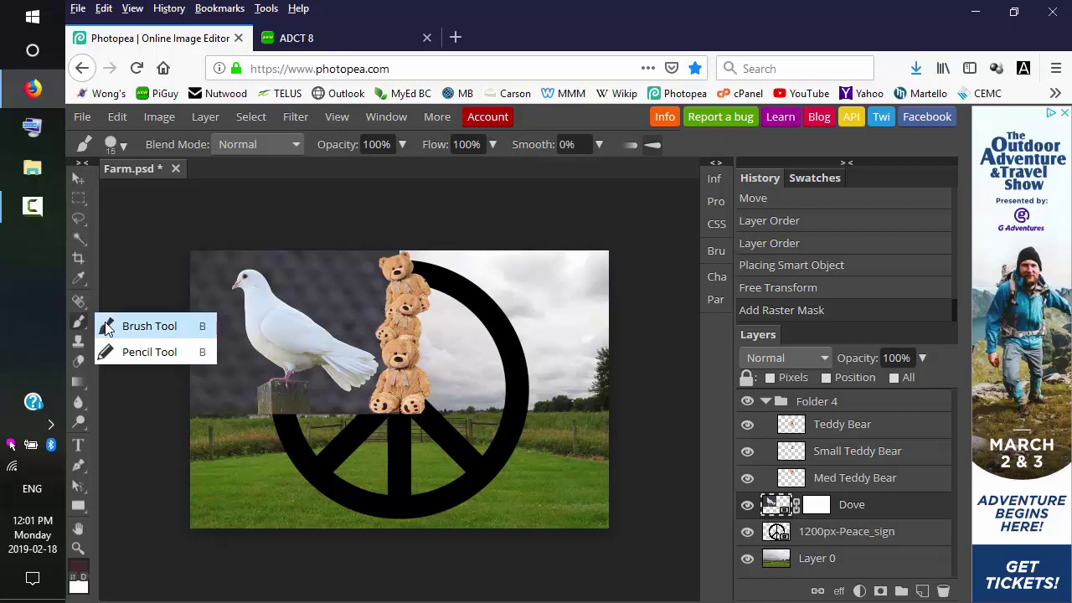
left_click(107, 325)
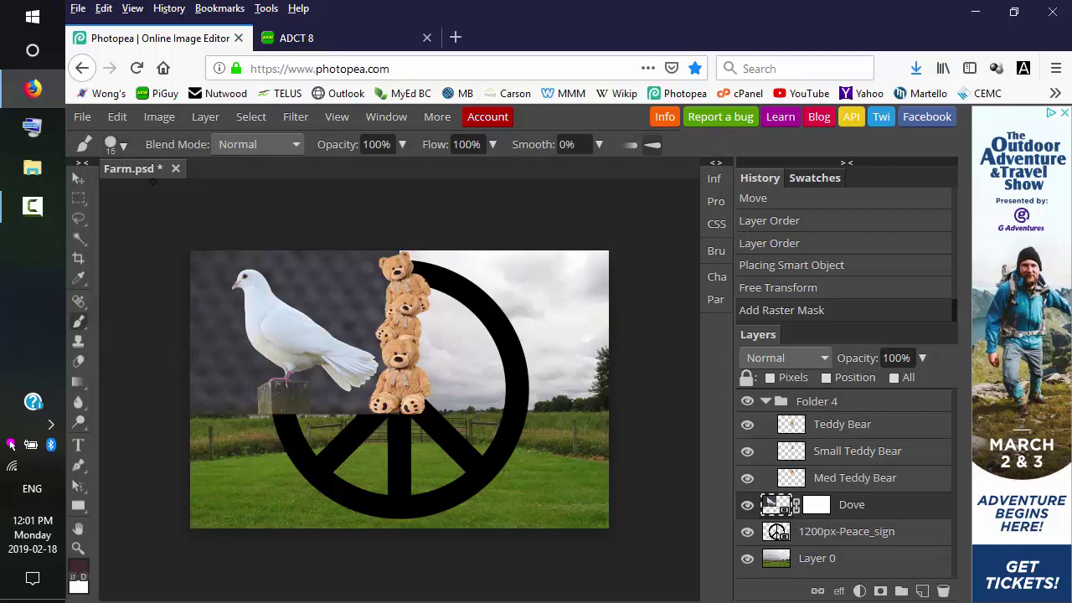
left_click(121, 147)
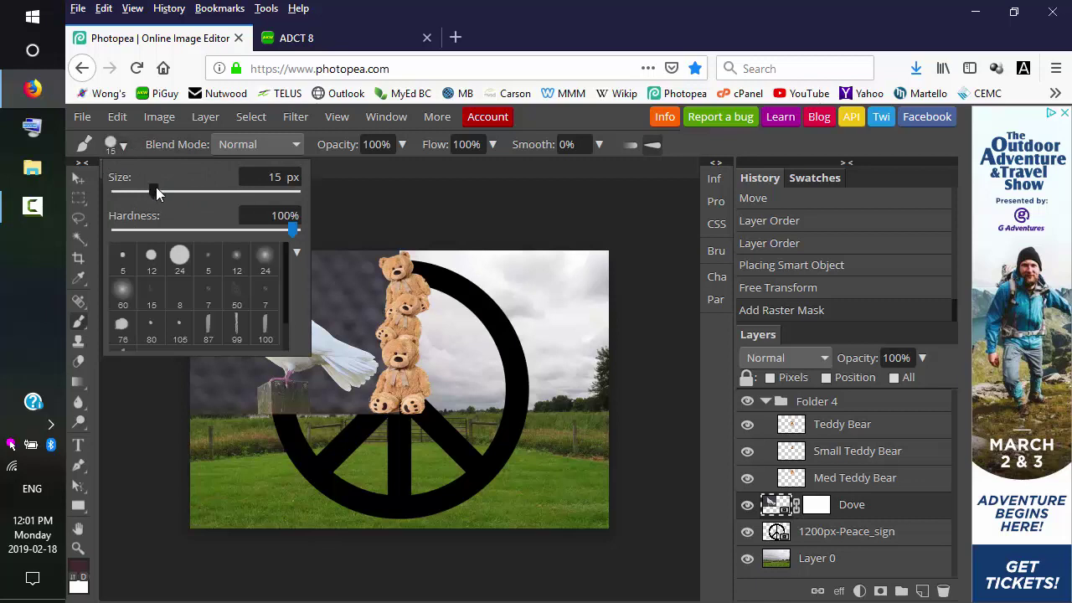
mouse_move(156, 193)
left_mouse_down()
mouse_move(204, 192)
mouse_move(187, 192)
left_mouse_up()
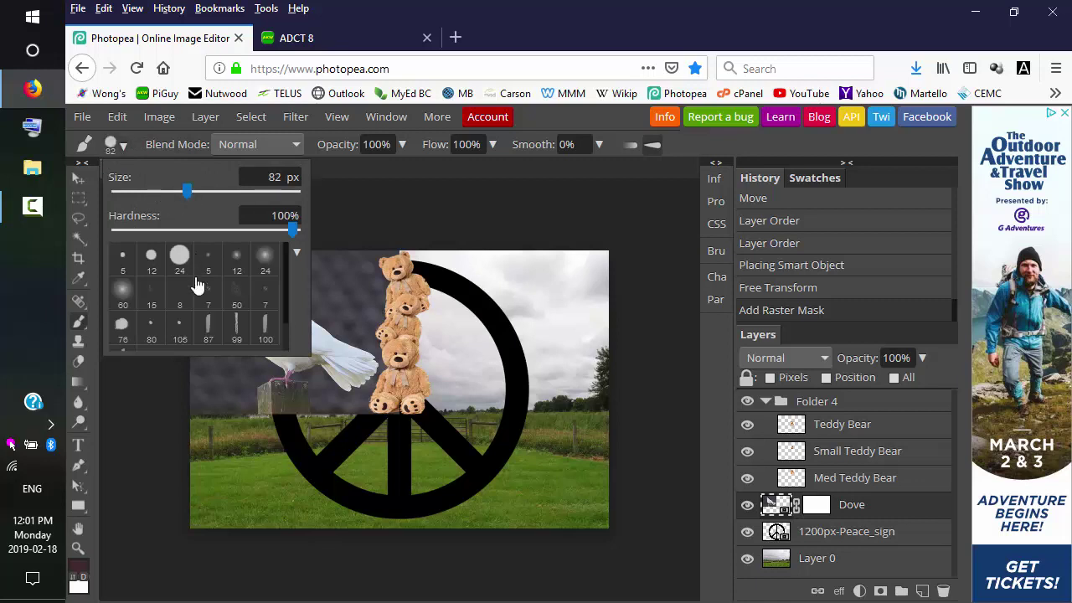
left_click(78, 573)
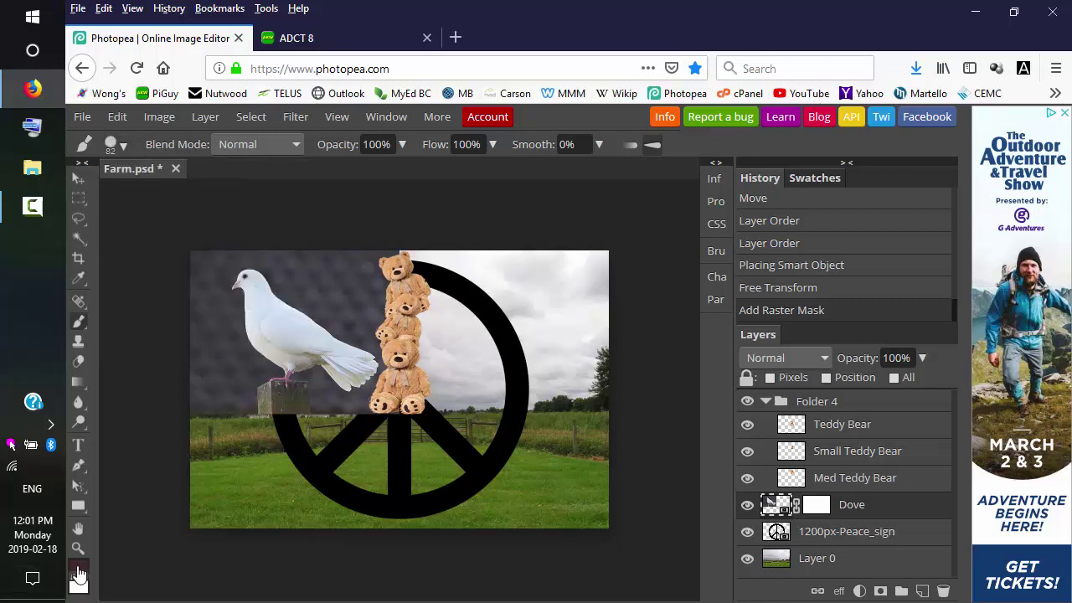
left_click(78, 572)
left_click_drag(210, 511, 180, 528)
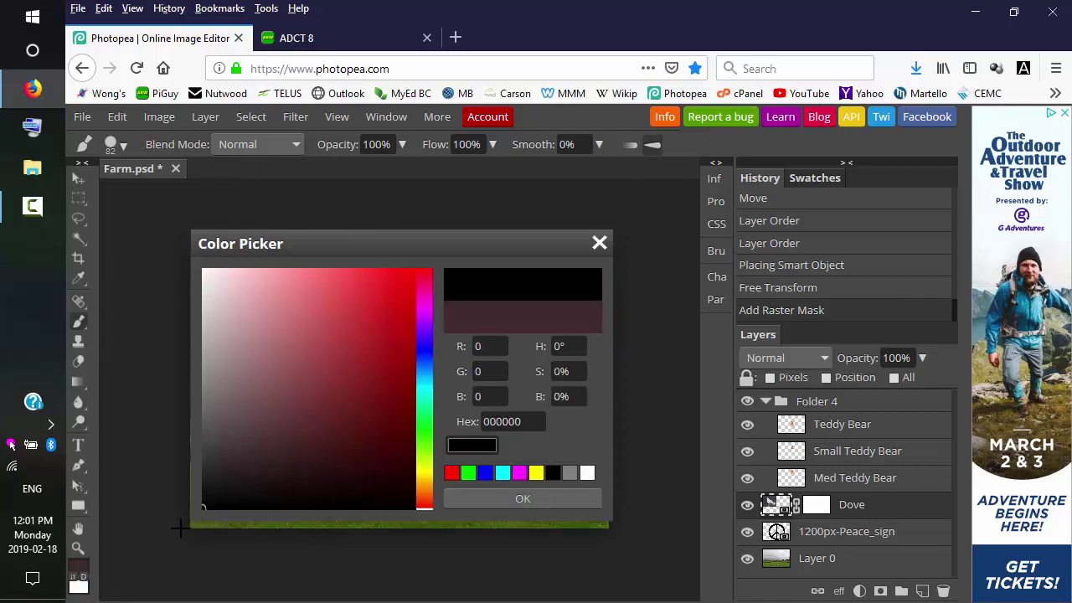
left_click(522, 500)
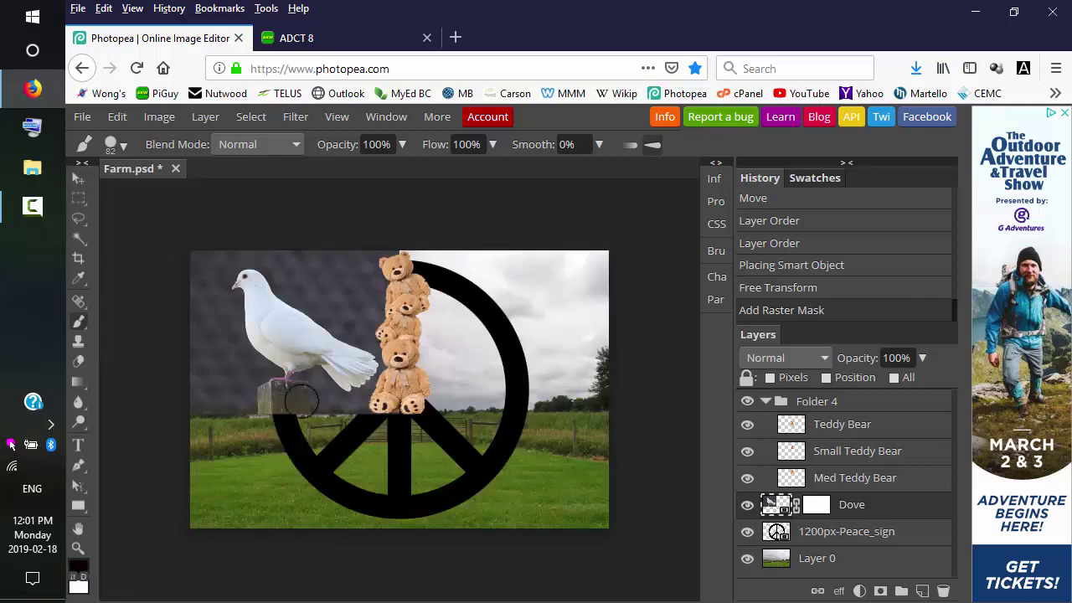
Paint black on the Dove layer's mask around the bird to hide its dark background and the wooden post.
left_click(206, 428)
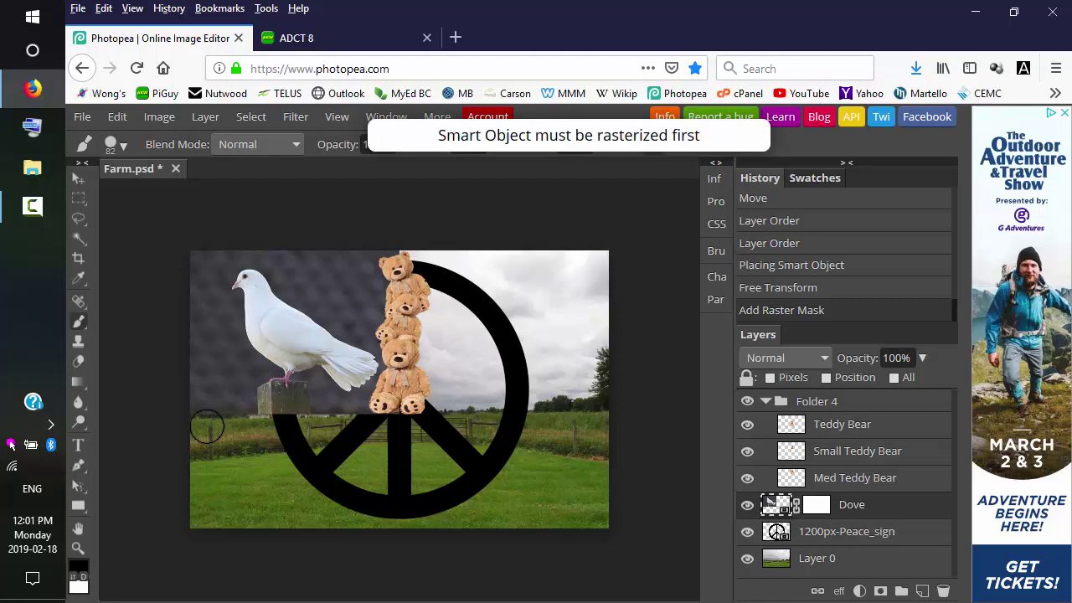
left_click(817, 504)
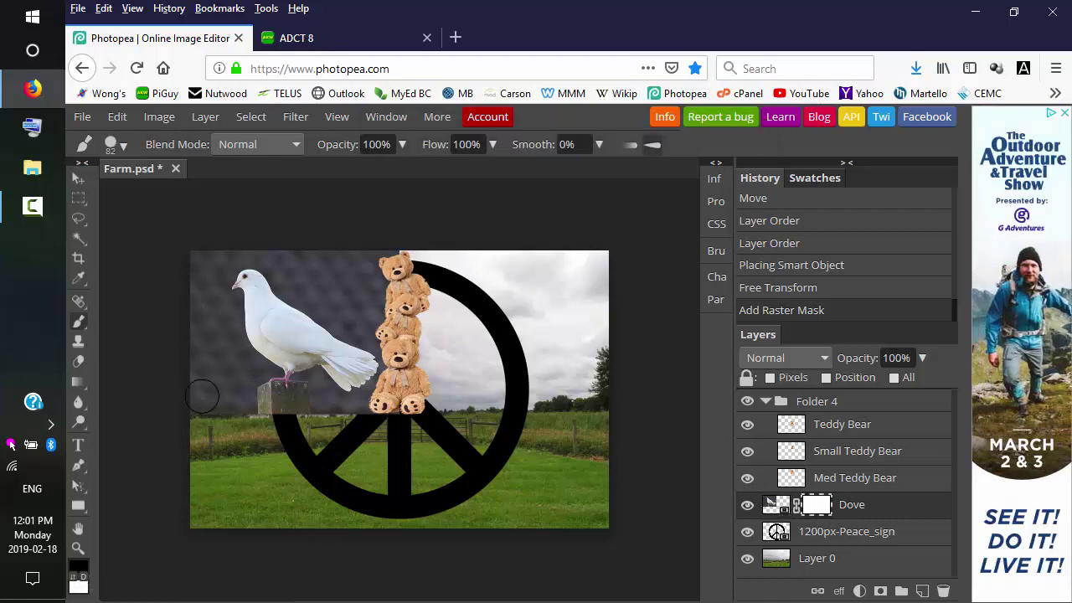
mouse_move(198, 332)
left_mouse_down()
mouse_move(207, 412)
mouse_move(231, 423)
mouse_move(256, 414)
mouse_move(219, 346)
mouse_move(222, 398)
mouse_move(248, 403)
mouse_move(249, 374)
mouse_move(231, 369)
mouse_move(211, 331)
mouse_move(198, 262)
mouse_move(279, 248)
mouse_move(385, 254)
mouse_move(404, 275)
mouse_move(376, 289)
mouse_move(301, 265)
mouse_move(374, 324)
mouse_move(397, 362)
mouse_move(393, 391)
mouse_move(342, 417)
mouse_move(316, 406)
mouse_move(312, 388)
mouse_move(309, 410)
mouse_move(238, 401)
mouse_move(233, 372)
mouse_move(244, 370)
mouse_move(208, 281)
mouse_move(262, 253)
mouse_move(388, 345)
mouse_move(391, 386)
mouse_move(335, 406)
left_mouse_up()
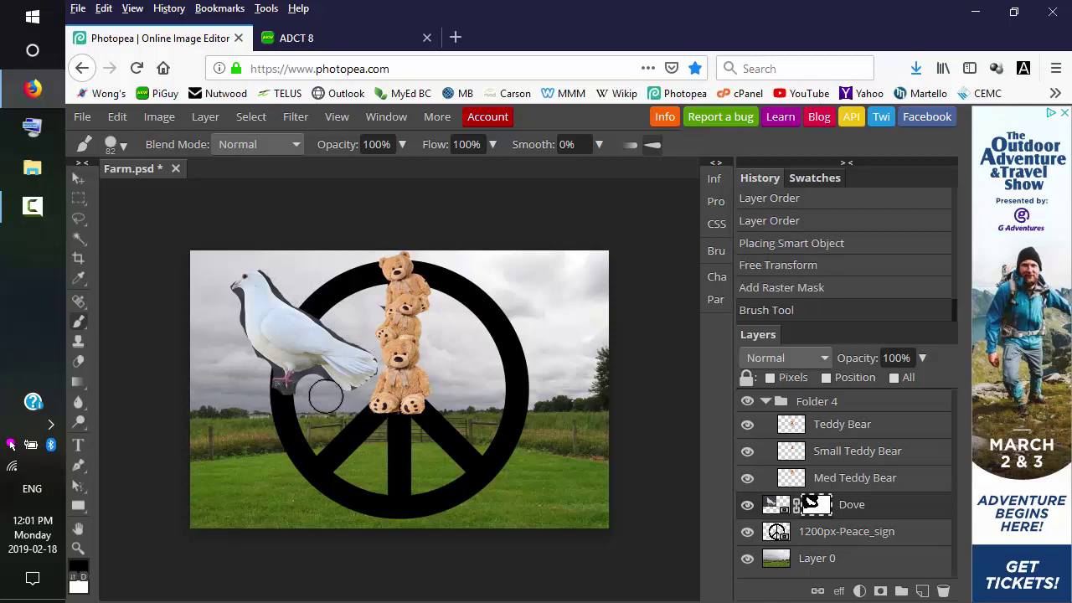
left_click(310, 385)
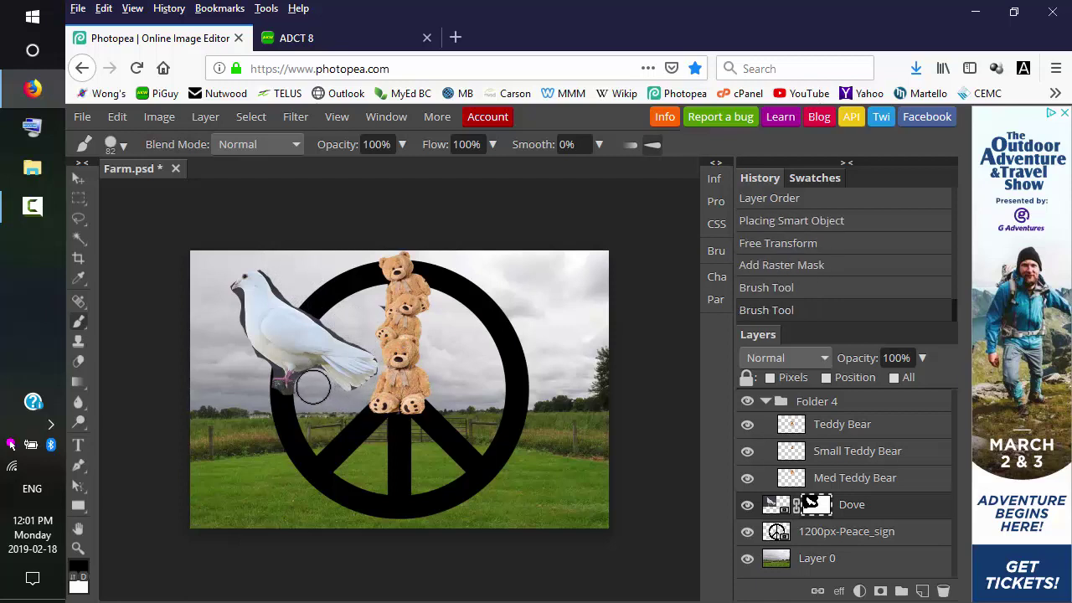
left_click(283, 270)
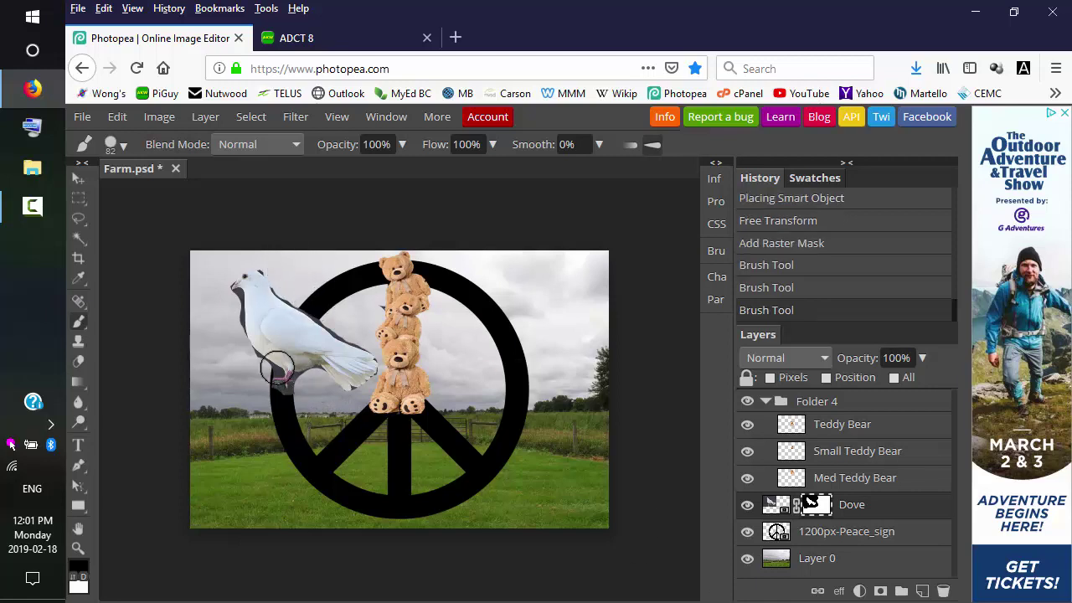
left_click(225, 308)
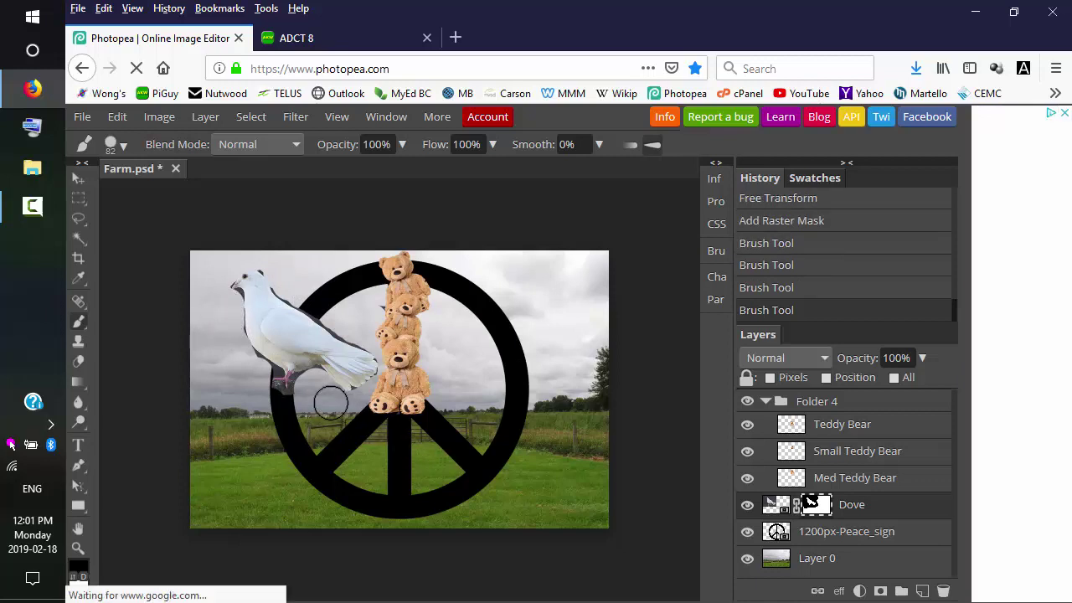
Free-transform the dove to 49.4% width and height and place it on the peace sign's ring, just right of the top bear.
left_click(118, 116)
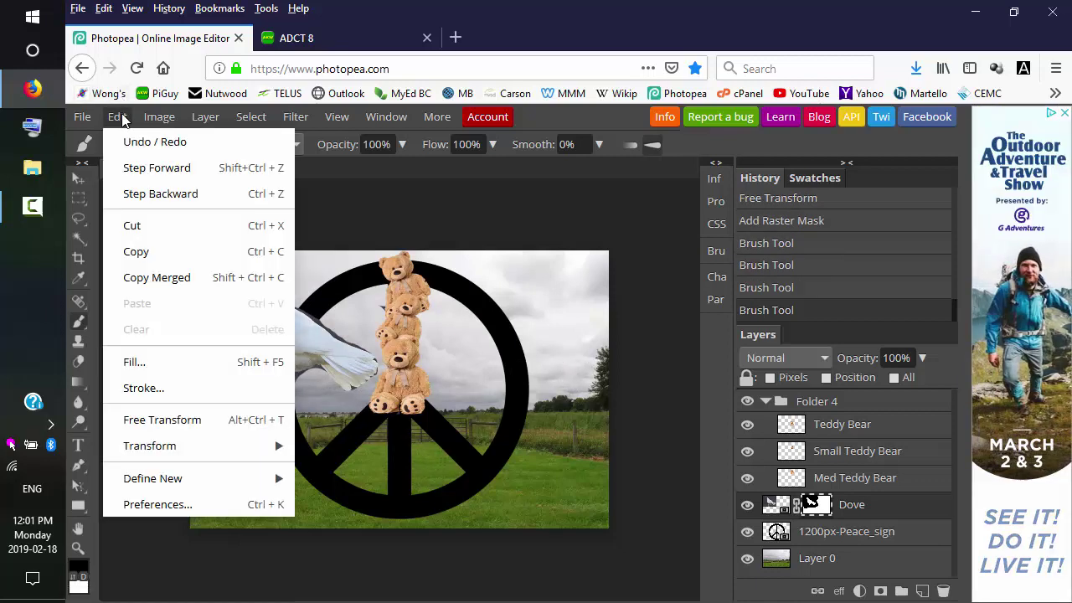
left_click(189, 414)
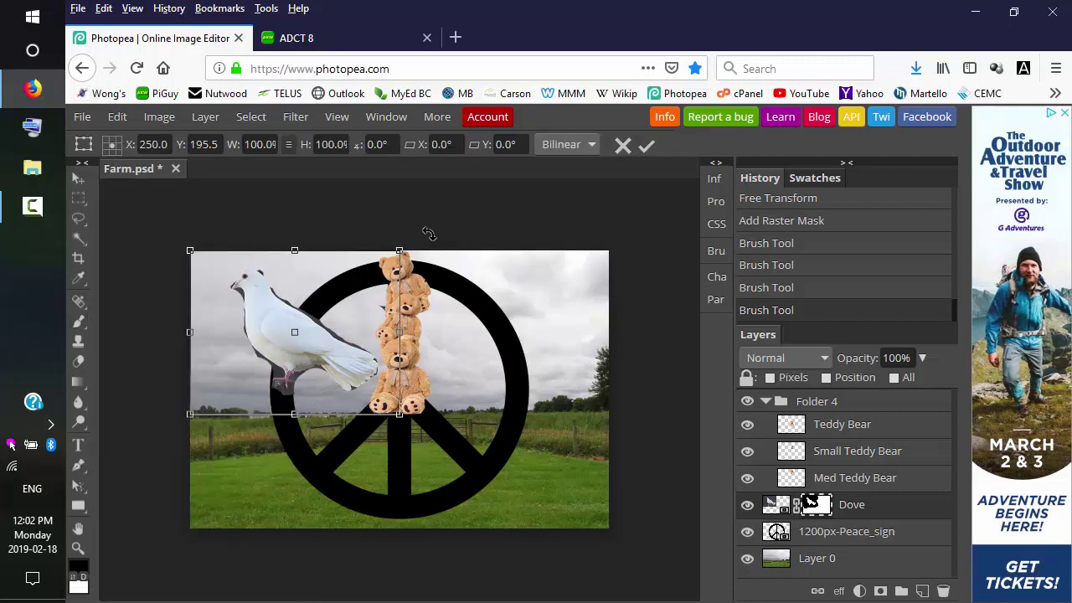
left_click_drag(398, 249, 283, 334)
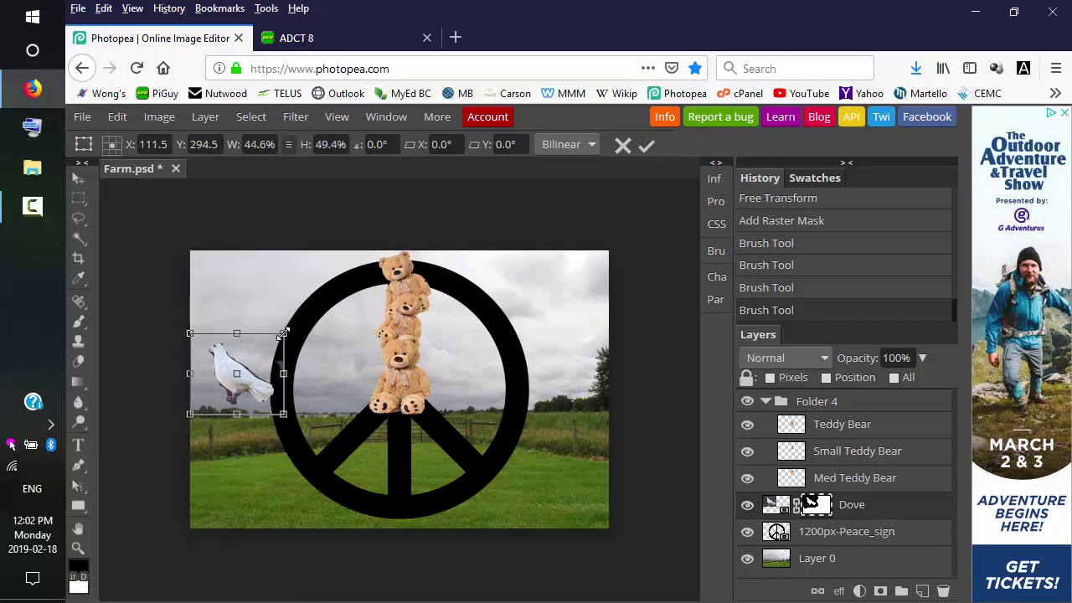
left_click(289, 147)
left_click_drag(257, 362, 470, 270)
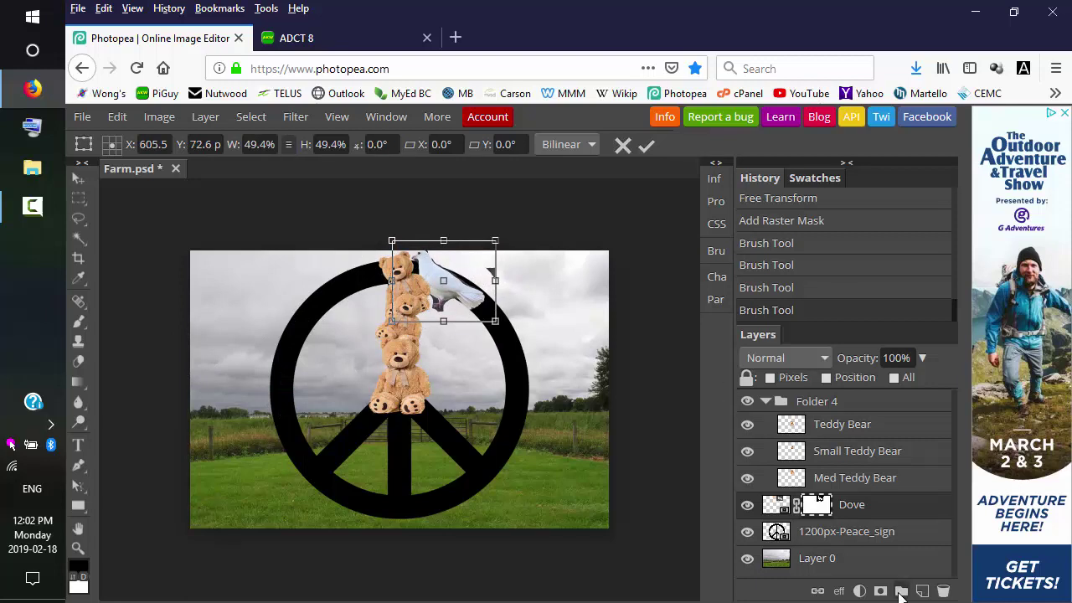
right_click(854, 507)
mouse_move(858, 506)
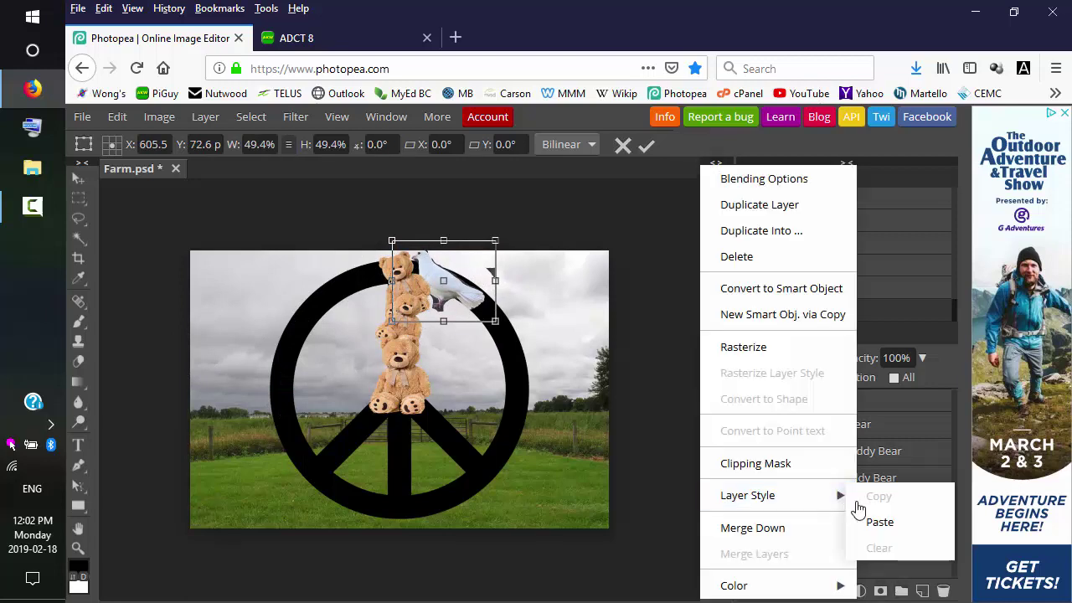
left_click(648, 148)
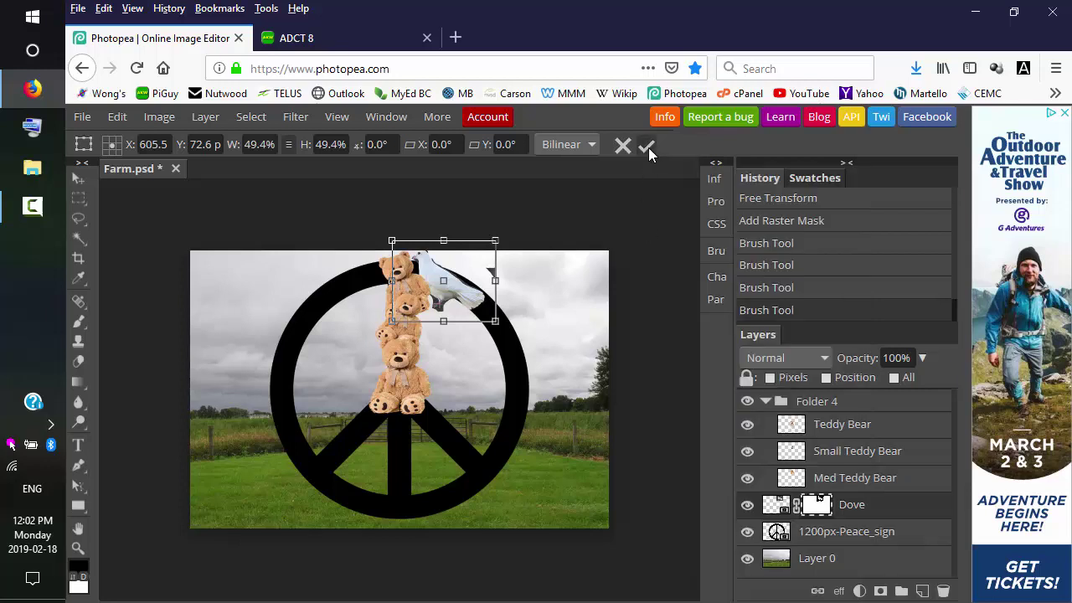
left_click(649, 148)
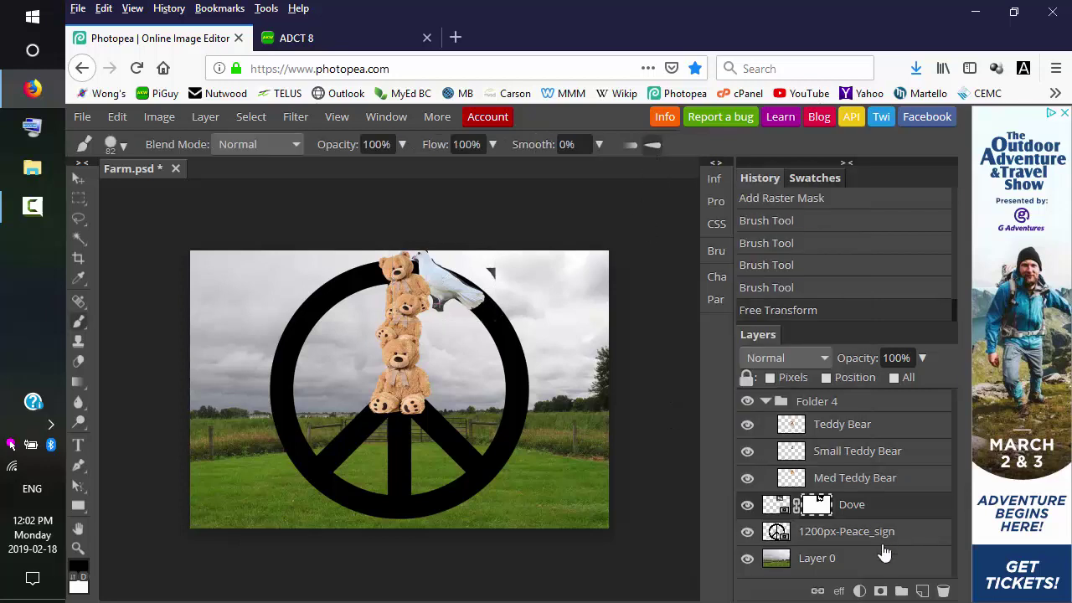
Paint out the leftover dark speck beside the dove on the Dove layer's mask.
right_click(855, 505)
mouse_move(857, 505)
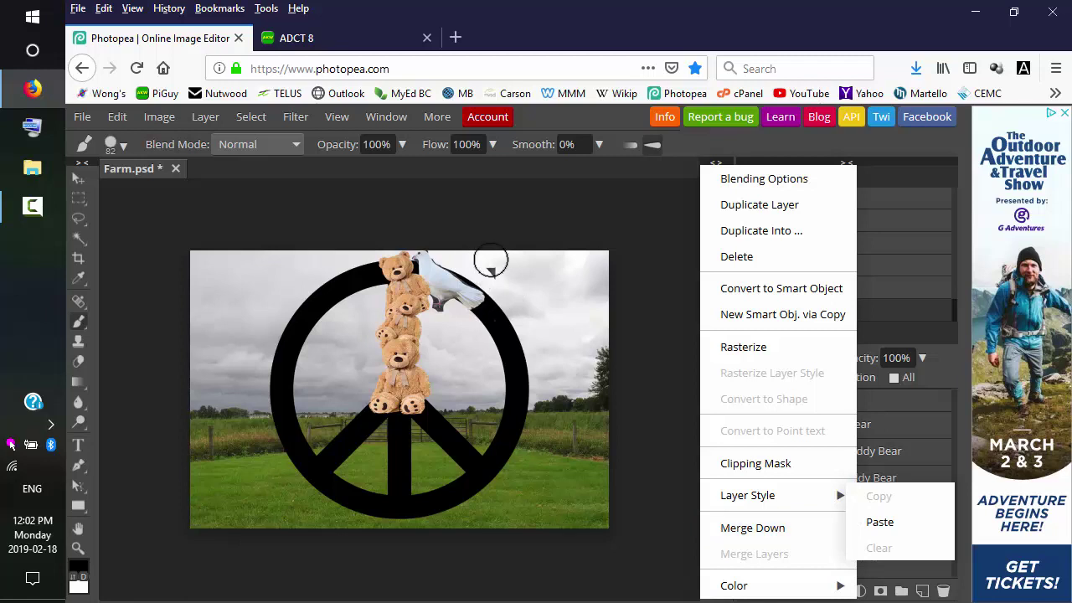
left_click(786, 143)
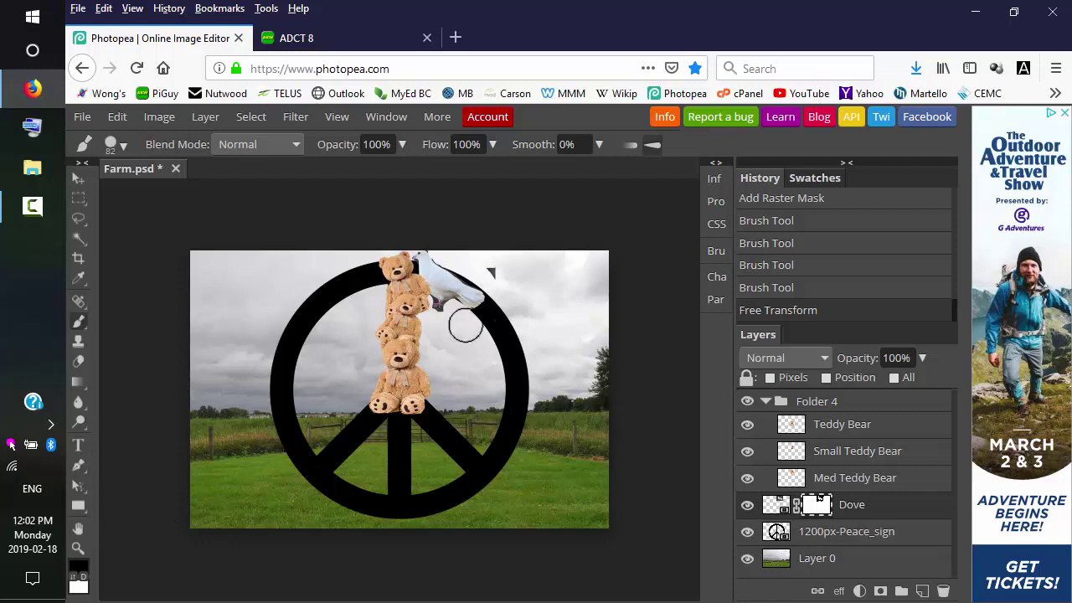
left_click_drag(484, 267, 513, 278)
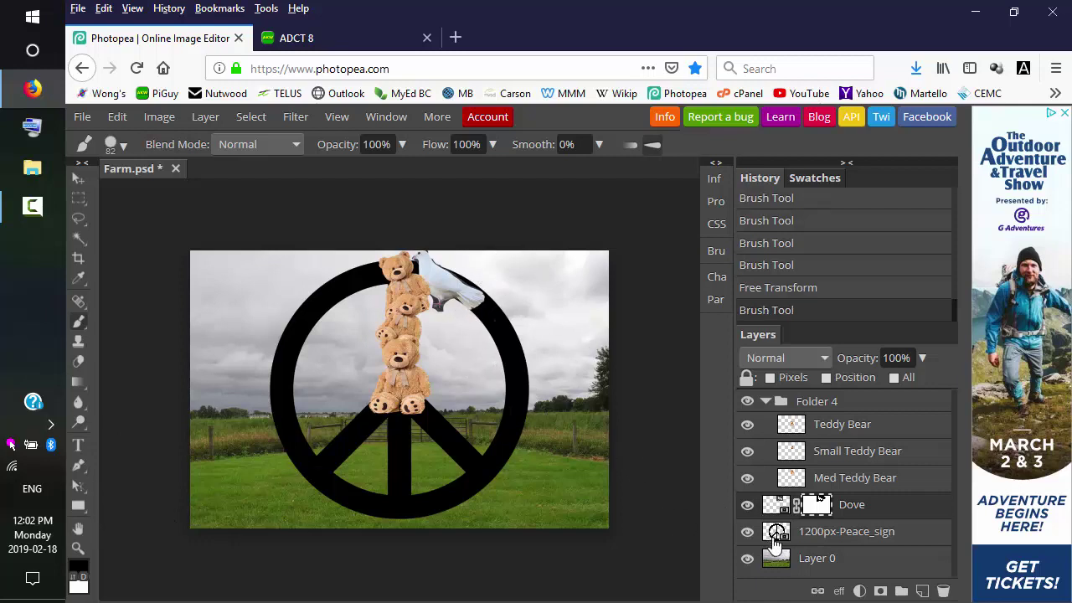
Duplicate the Dove layer and move the copy down along the ring, to the lower right of the first dove.
right_click(887, 510)
left_click(824, 203)
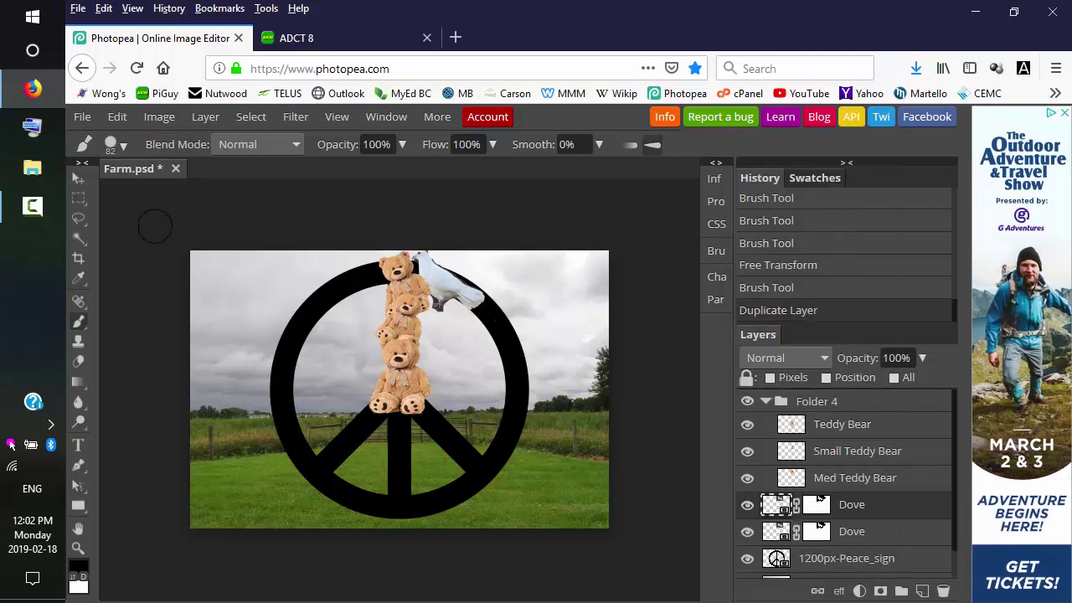
left_click(77, 179)
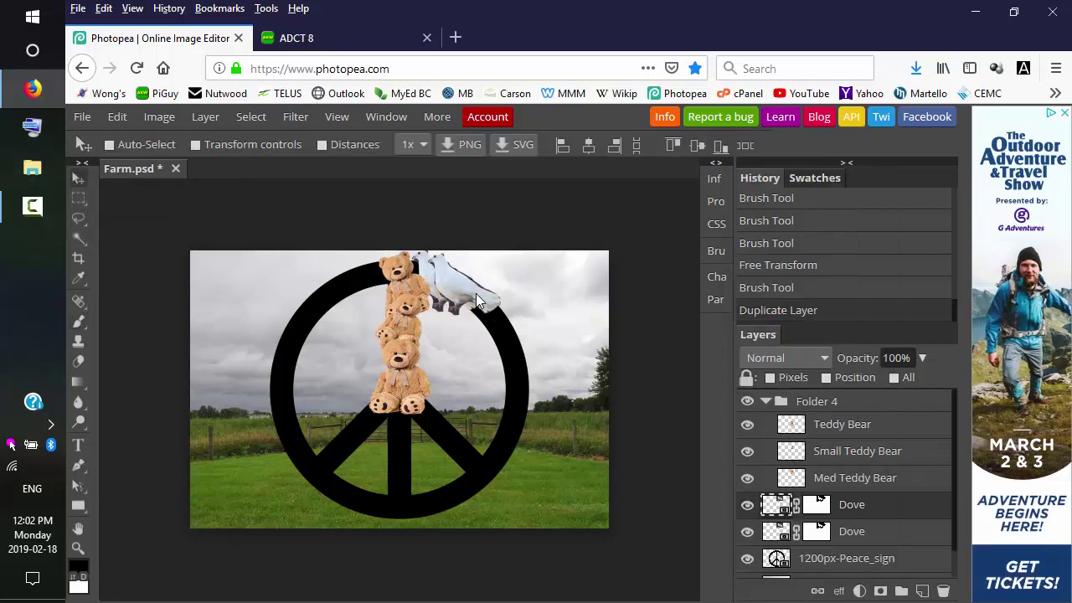
left_click_drag(476, 300, 508, 322)
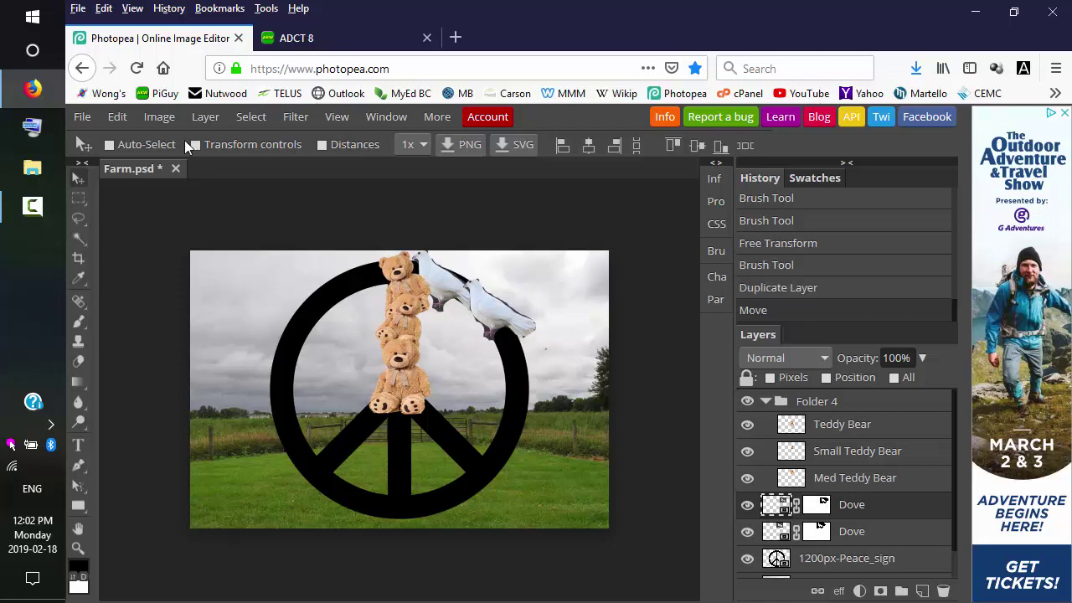
Rotate the second dove to 15.1° with Free Transform and nudge it to follow the curve of the peace sign's ring.
left_click(117, 117)
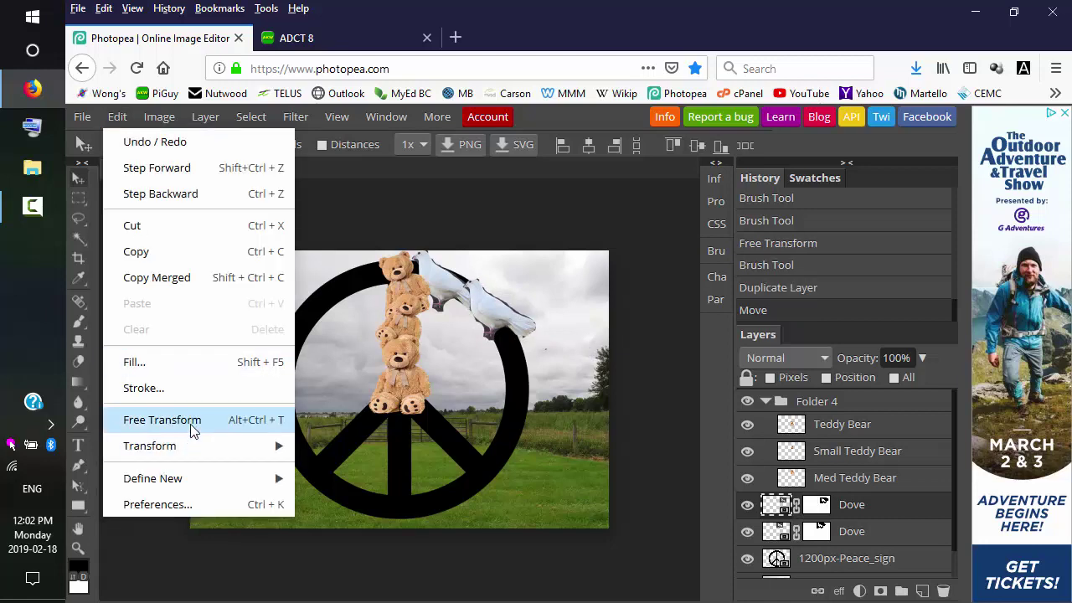
left_click(190, 424)
left_click_drag(579, 344, 542, 366)
left_click_drag(527, 310, 526, 314)
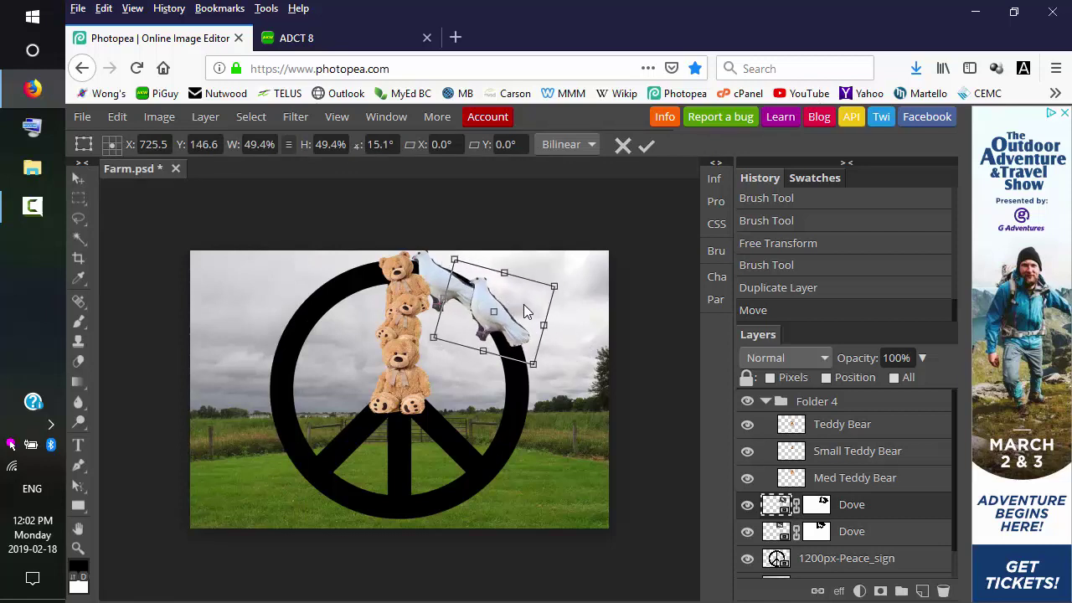
left_click(645, 146)
Duplicate the rotated Dove layer and move the copy further down the ring, below the second dove.
right_click(854, 506)
mouse_move(857, 508)
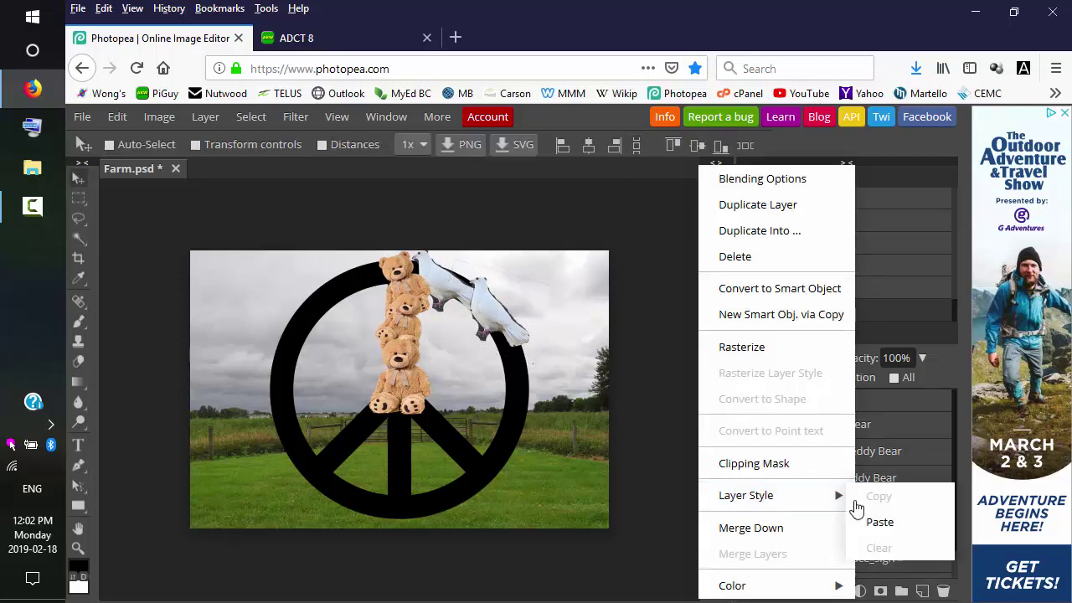
left_click(801, 210)
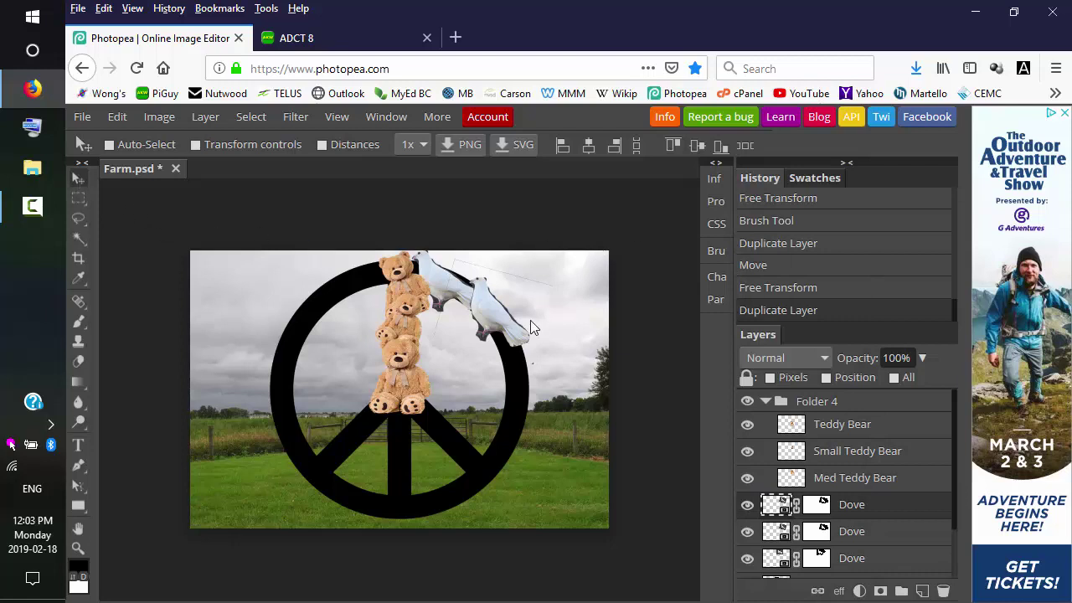
left_click_drag(530, 321, 535, 360)
Rotate the third dove to 36.1° with Free Transform and shift it slightly onto the right side of the ring.
left_click(118, 117)
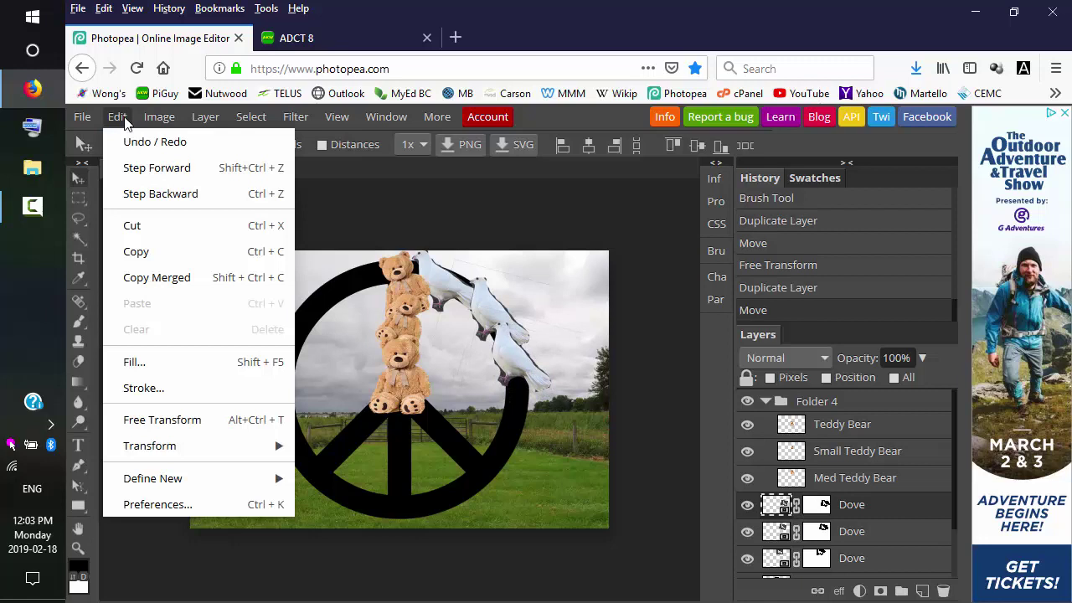
left_click(176, 417)
left_click_drag(568, 432, 544, 430)
left_click_drag(545, 352, 541, 355)
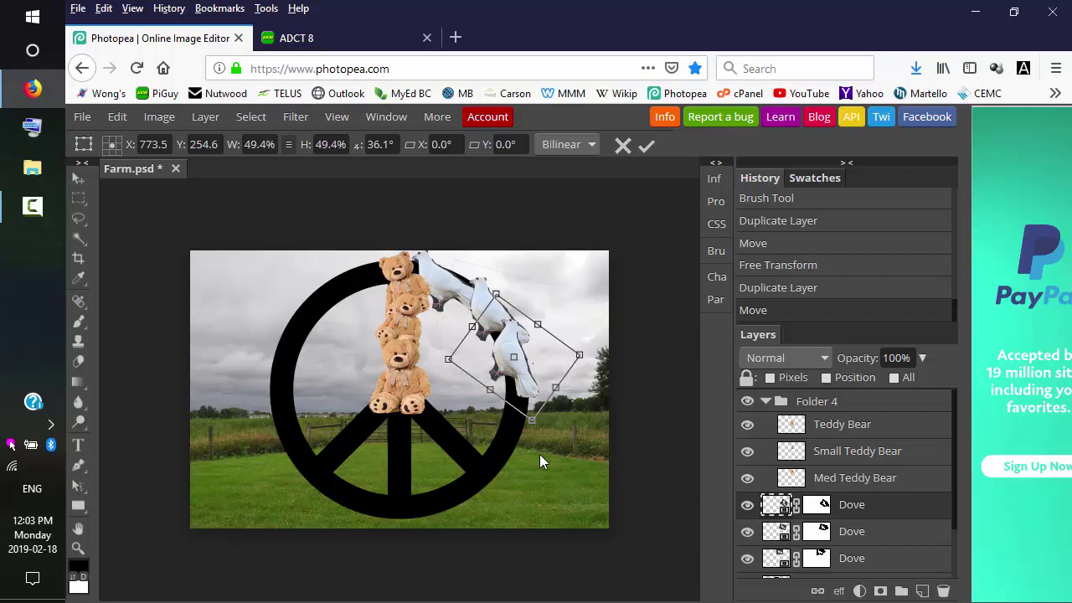
left_click(651, 147)
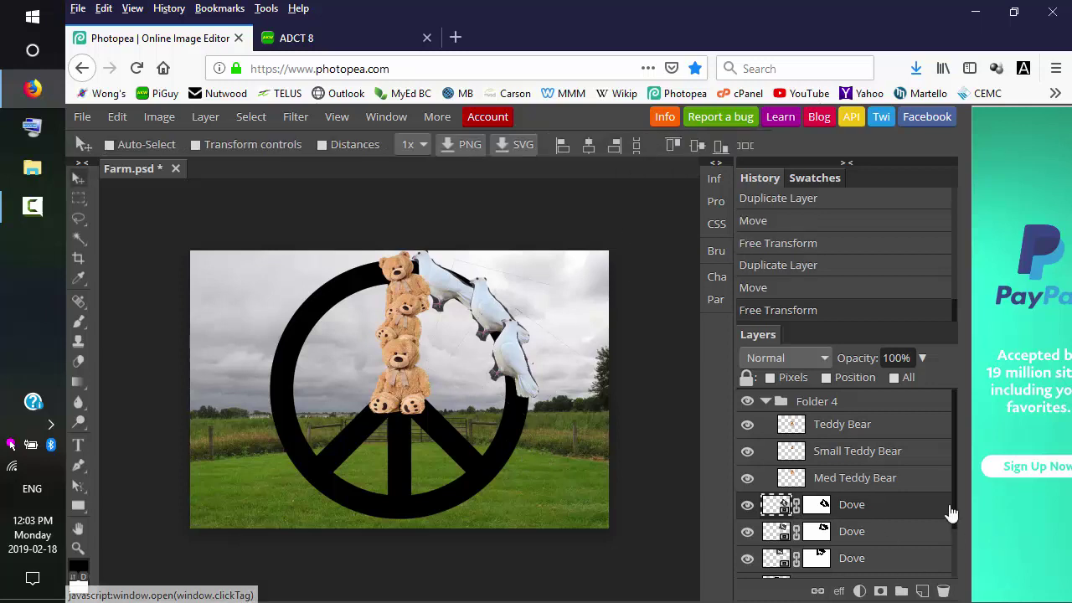
Create a new layer folder and move all three Dove layers into it.
left_click(901, 592)
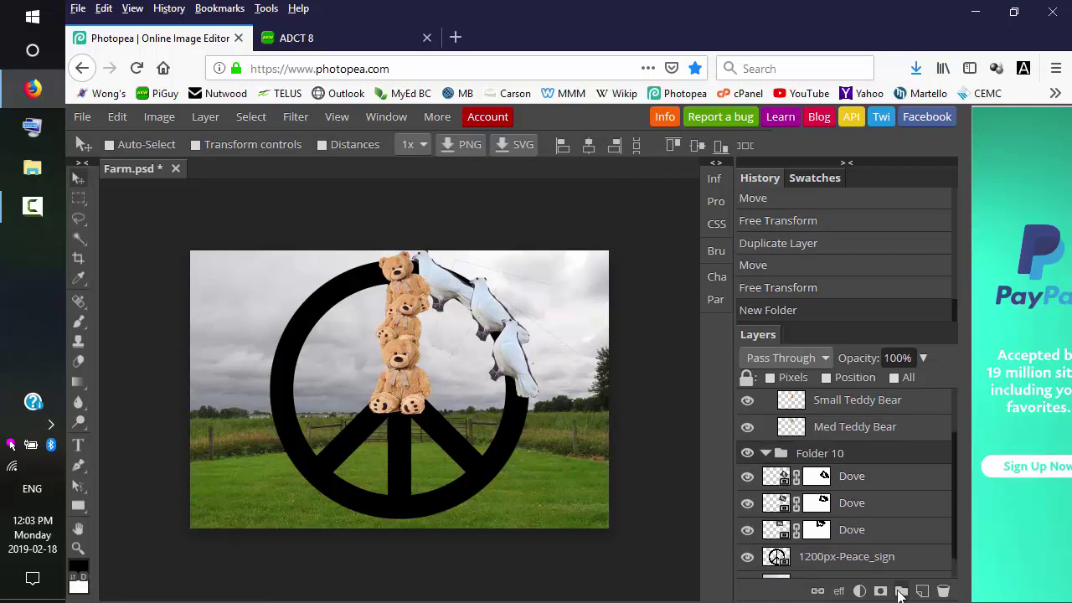
left_click_drag(862, 480, 872, 460)
left_click_drag(868, 507, 877, 490)
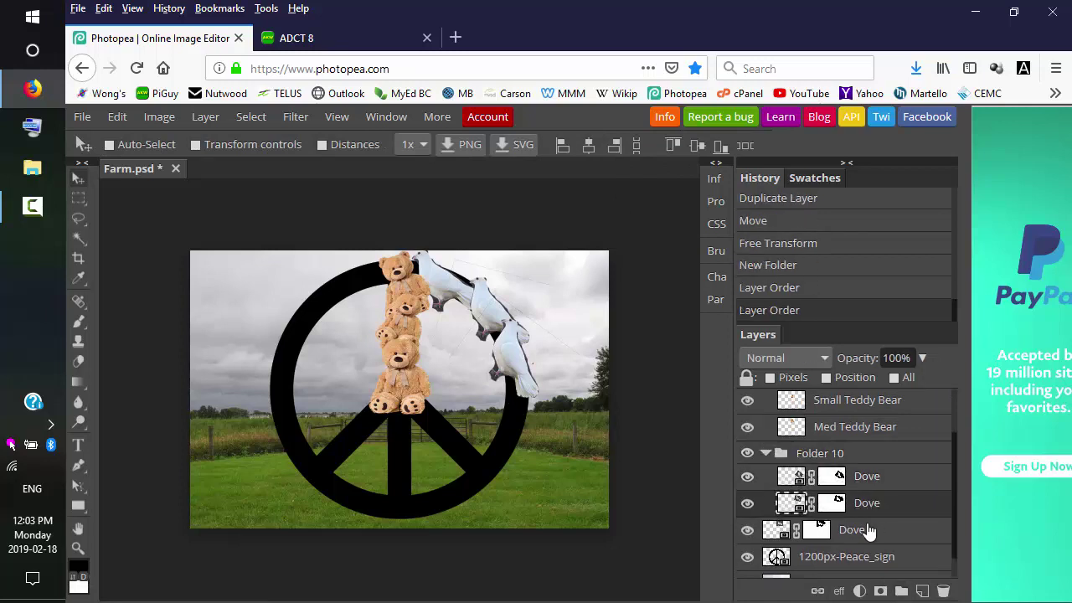
left_click_drag(864, 533, 890, 515)
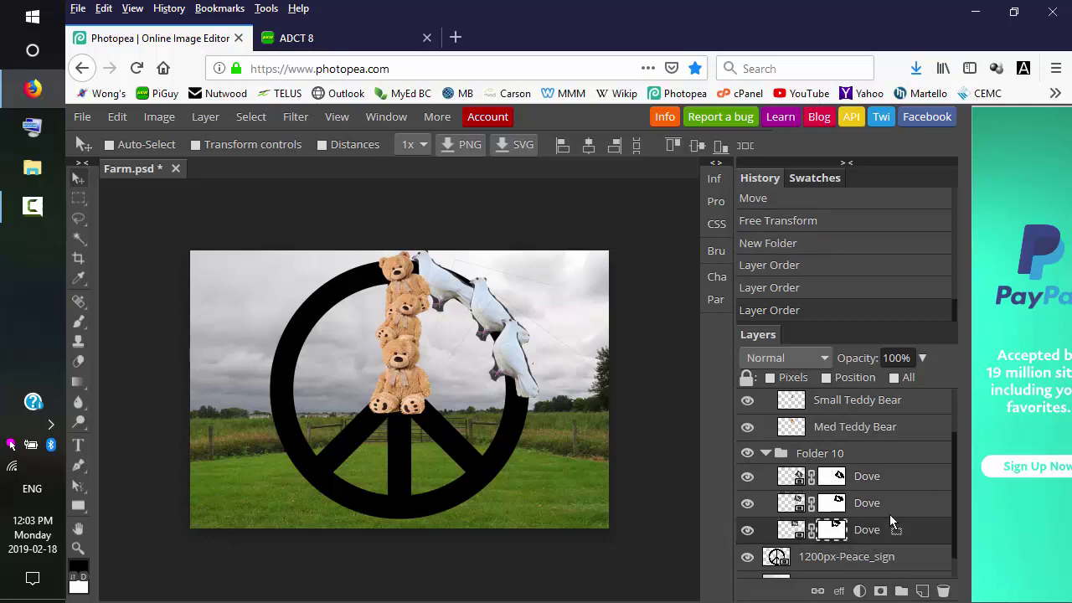
Duplicate the folder that holds the three doves.
left_click(823, 456)
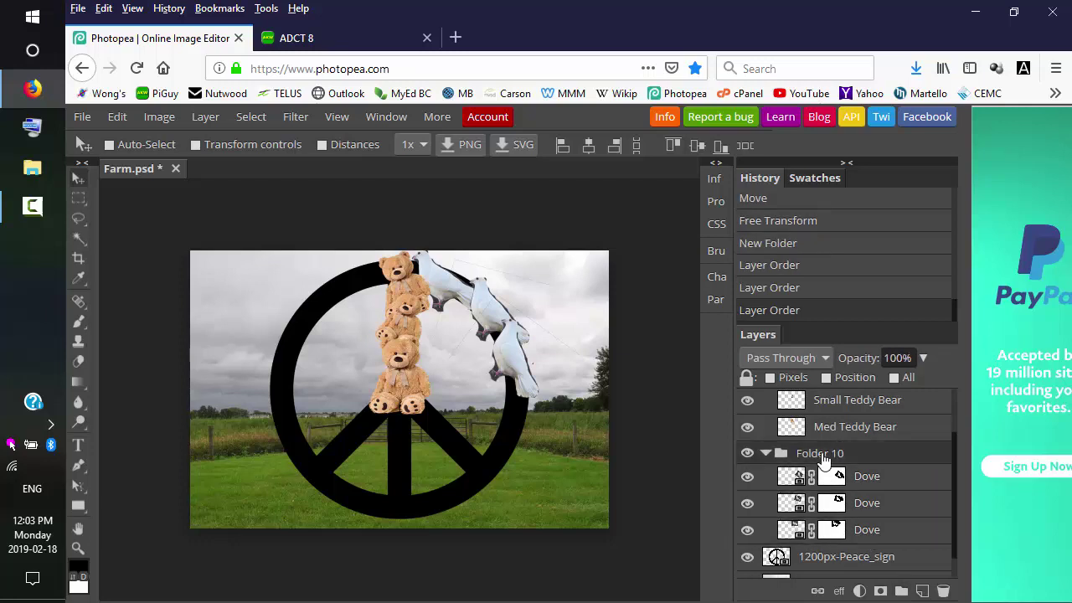
right_click(823, 458)
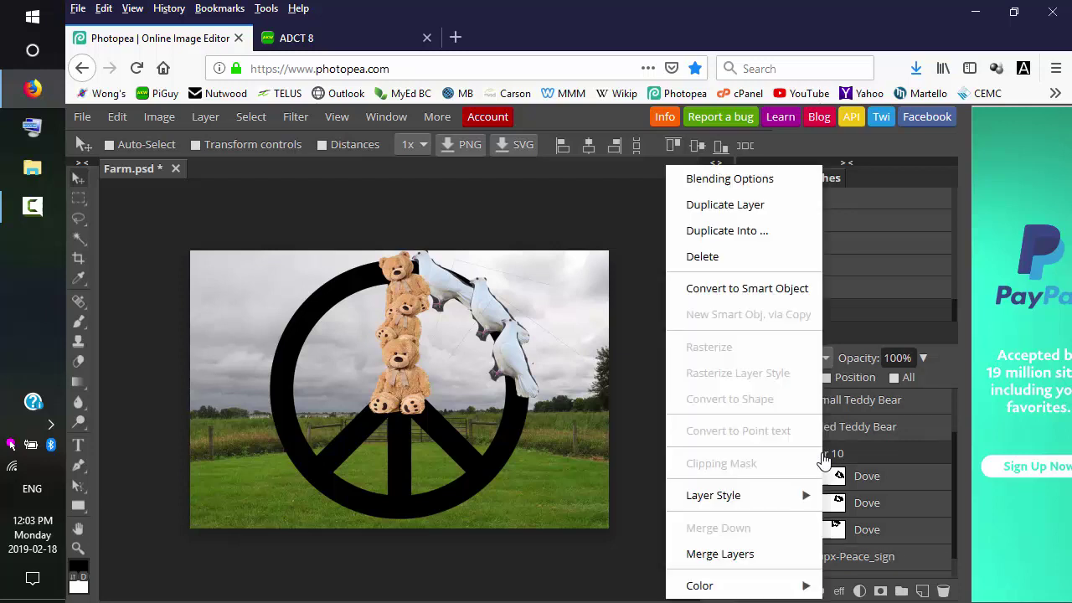
left_click(757, 205)
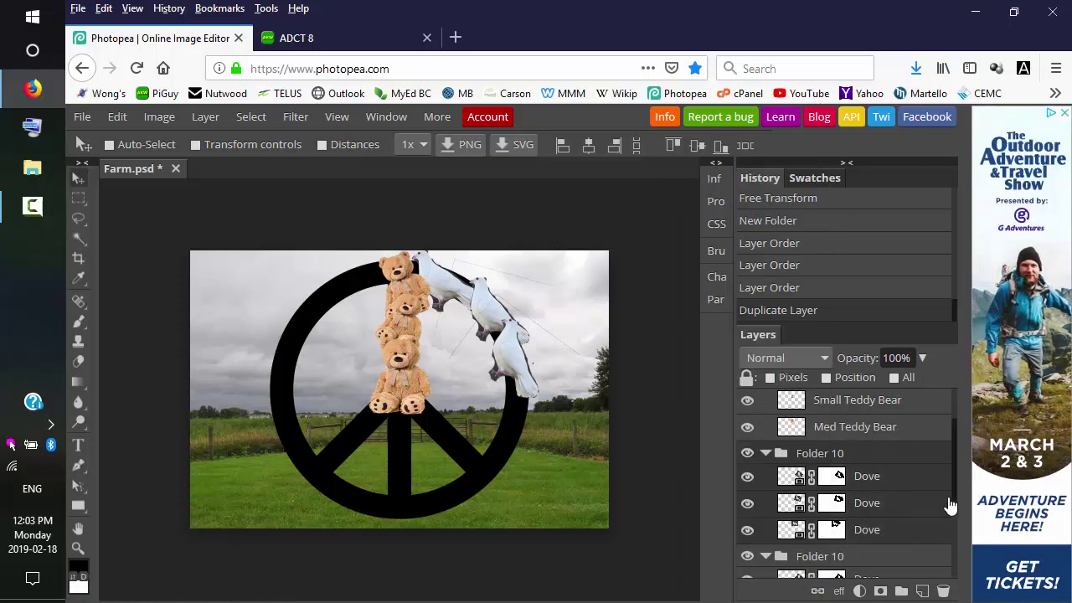
Flip the lower dove folder horizontally and move it onto the left side of the ring, mirroring the doves on the right.
left_click_drag(955, 504, 961, 573)
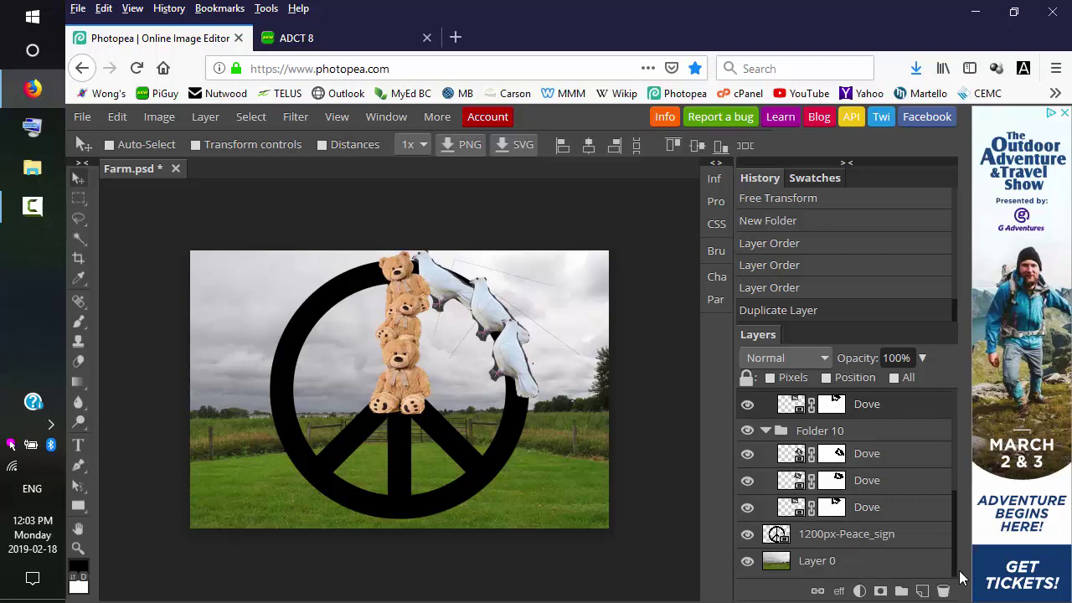
right_click(884, 435)
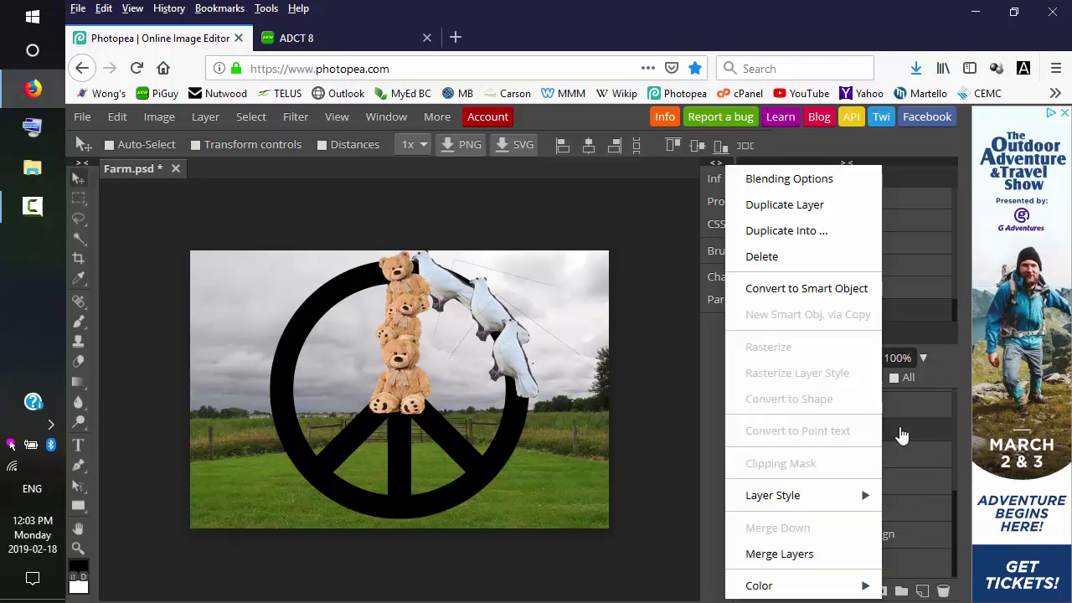
left_click(205, 118)
left_click(116, 119)
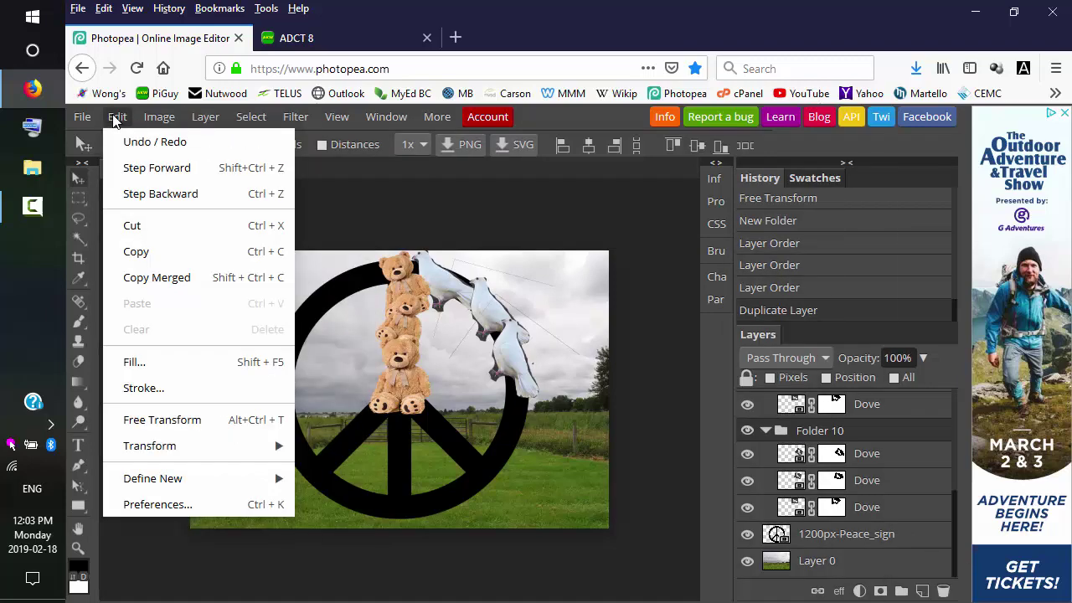
mouse_move(214, 459)
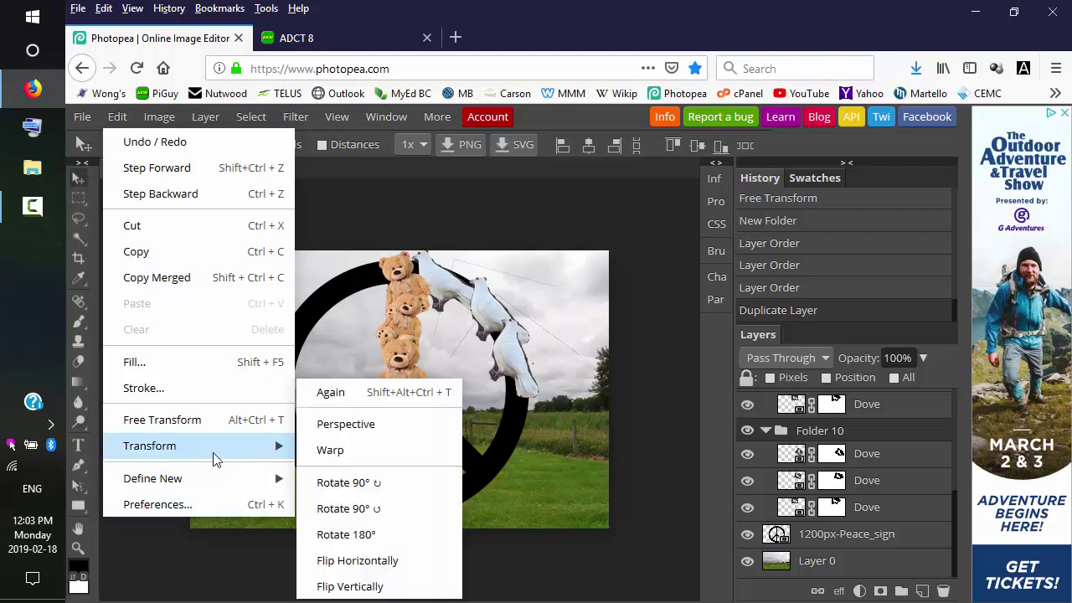
left_click(378, 561)
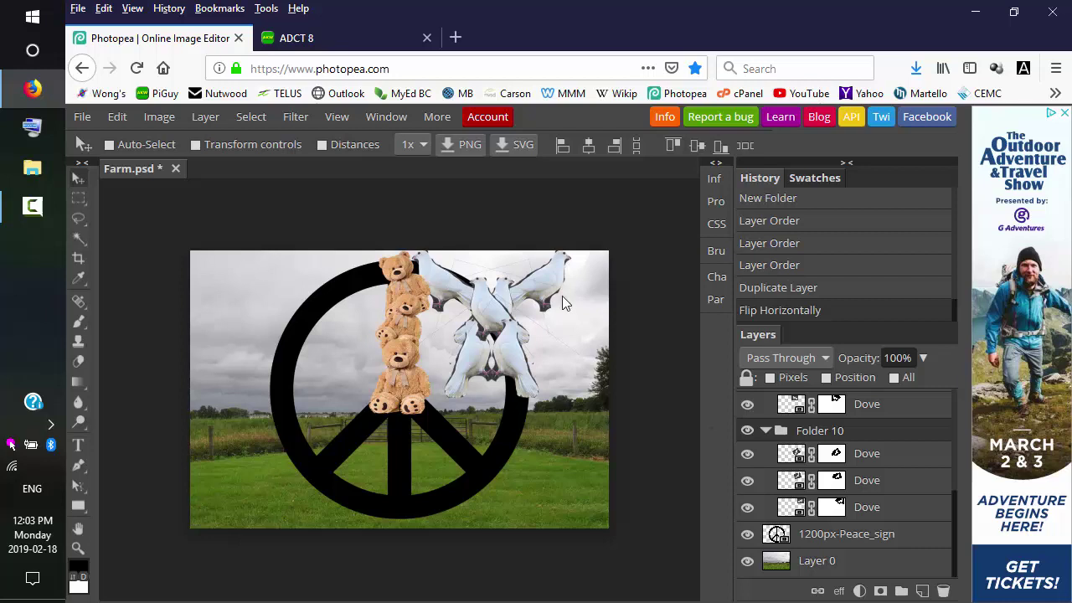
left_click_drag(562, 296, 373, 284)
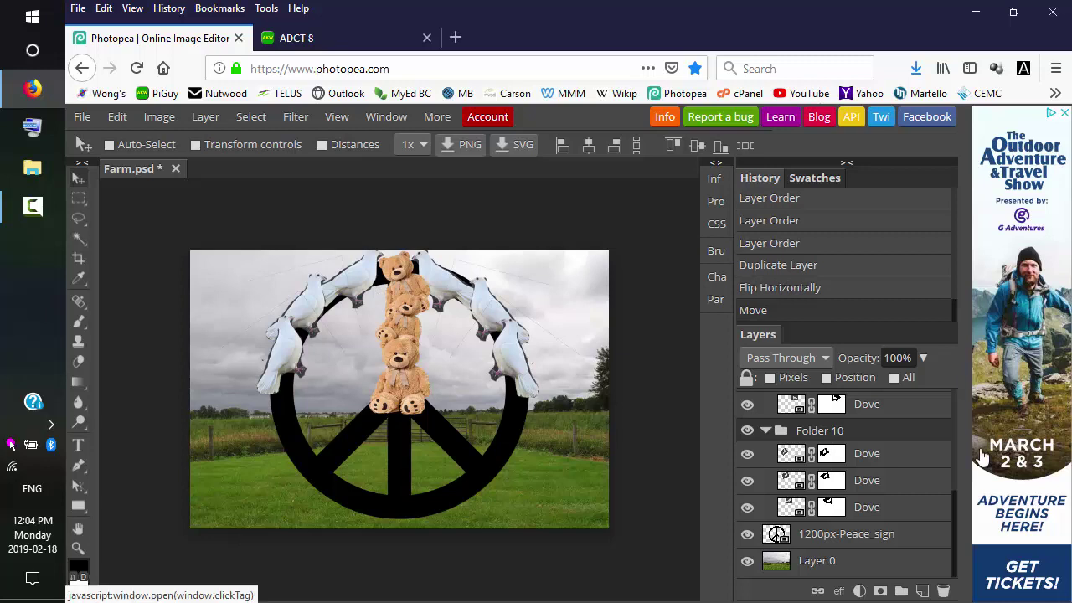